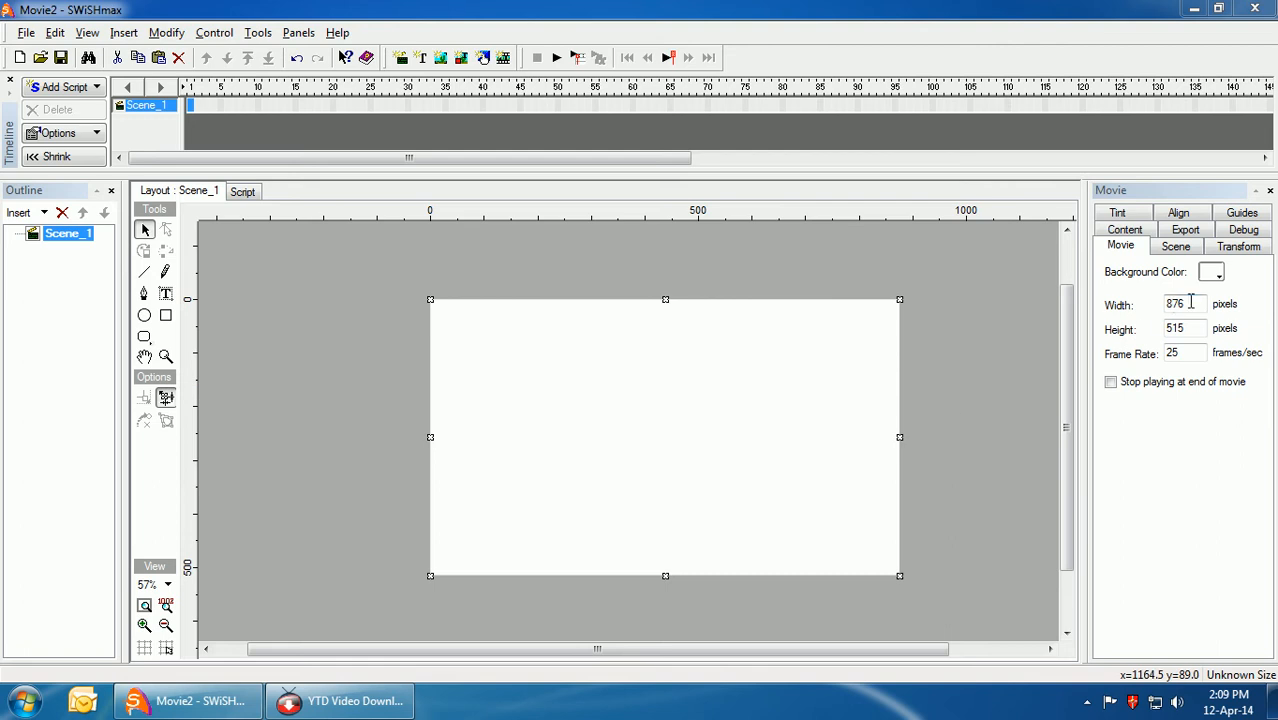
Set the movie size to 1024 by 768 pixels and the frame rate to 255 frames/sec
{"action": "left_click", "coordinate": [1174, 250]}
{"action": "left_click", "coordinate": [1121, 249]}
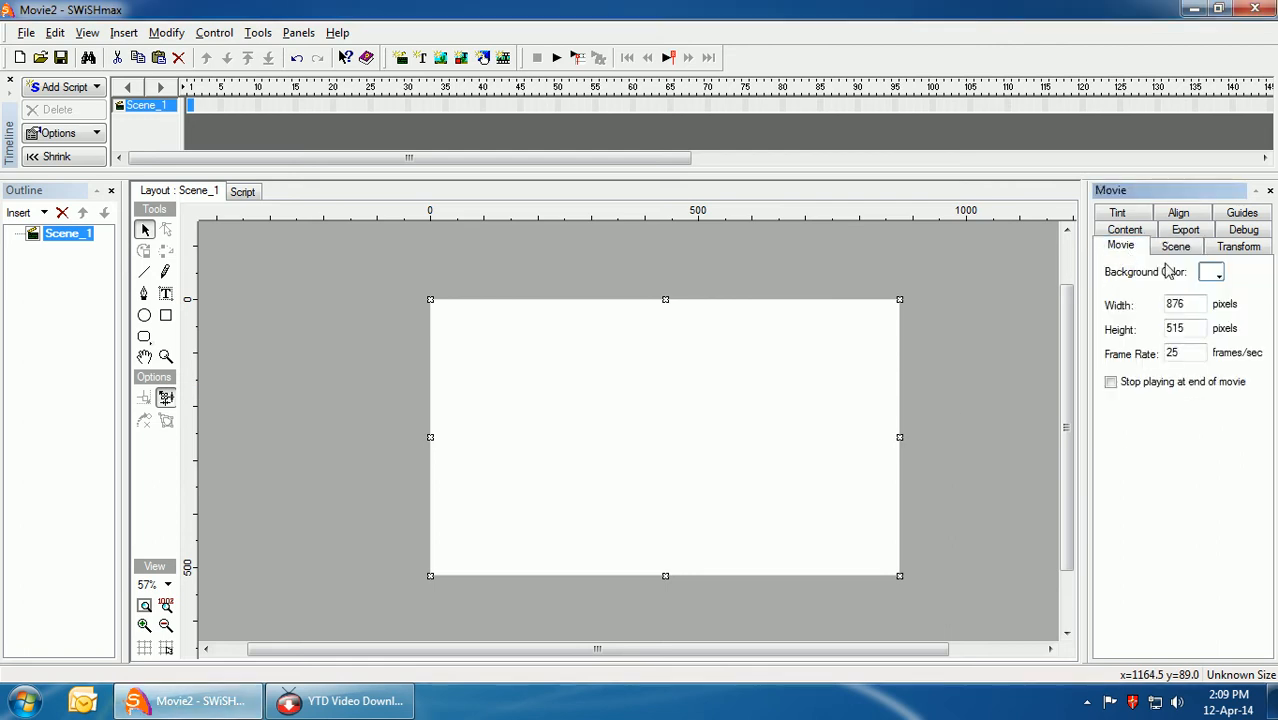
{"action": "double_click", "coordinate": [1149, 304]}
{"action": "key", "text": "Tab"}
{"action": "double_click", "coordinate": [1178, 303]}
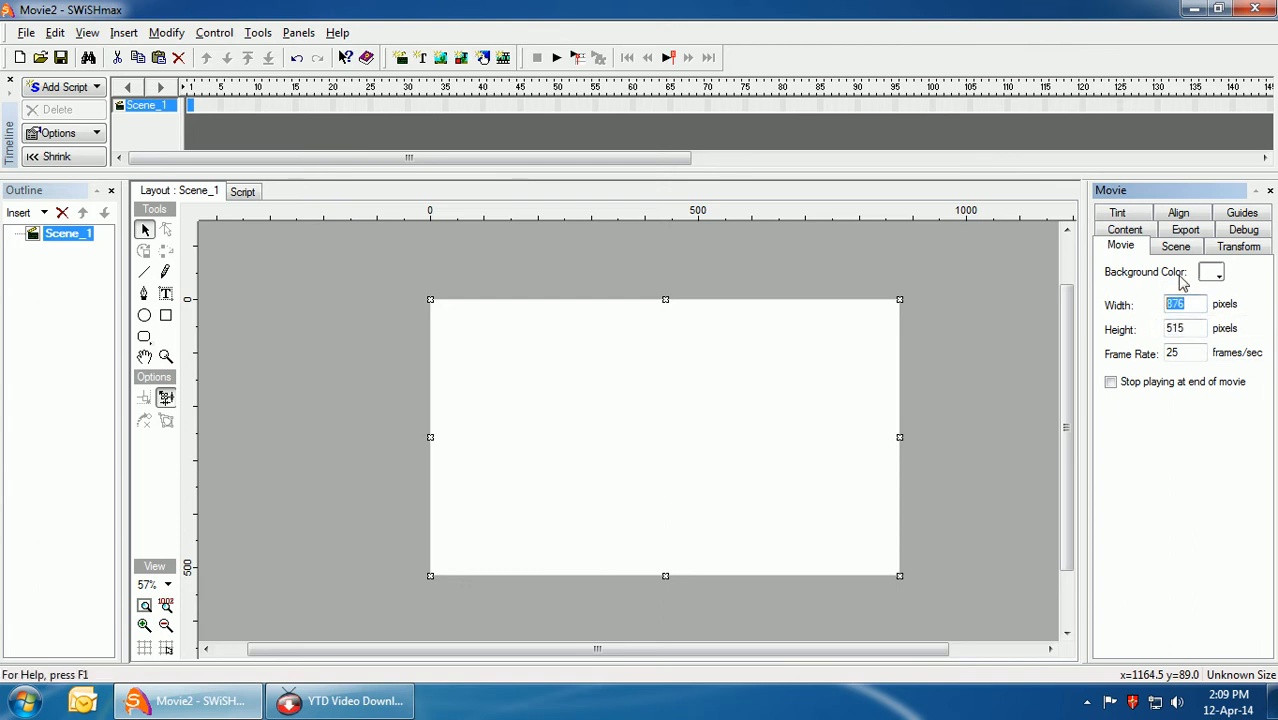
{"action": "type", "text": "1024"}
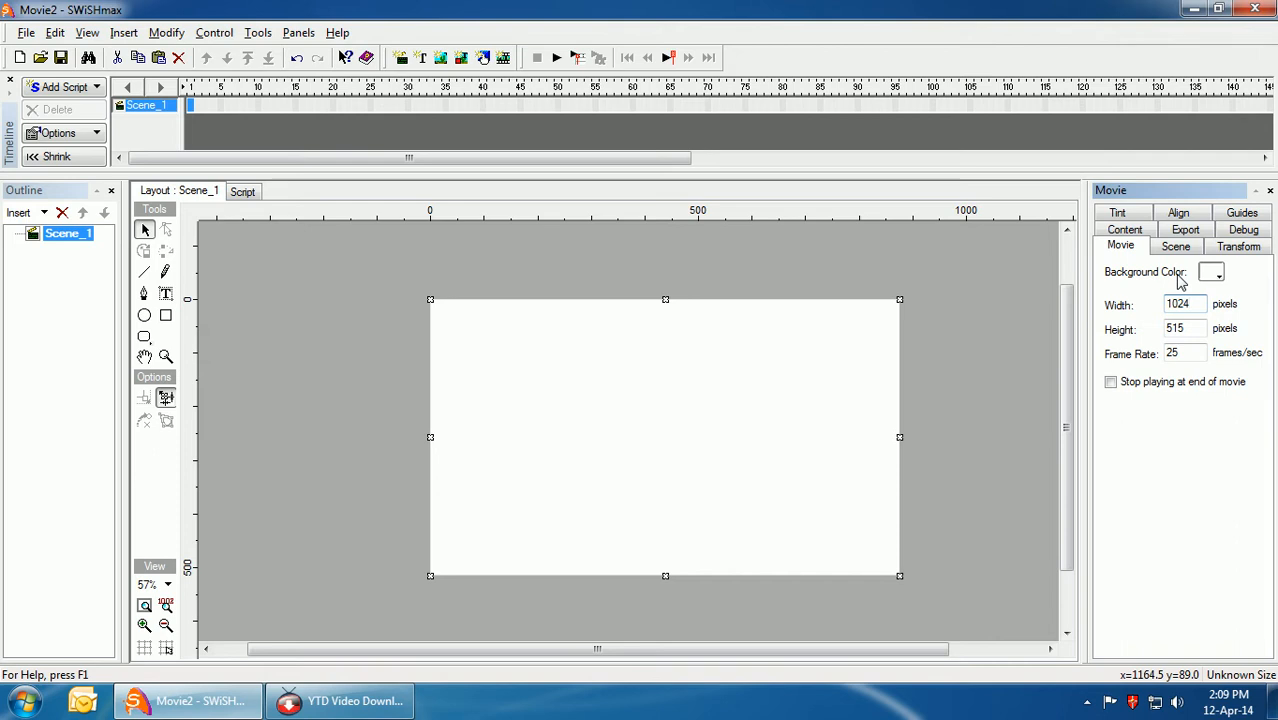
{"action": "key", "text": "Tab"}
{"action": "type", "text": "7"}
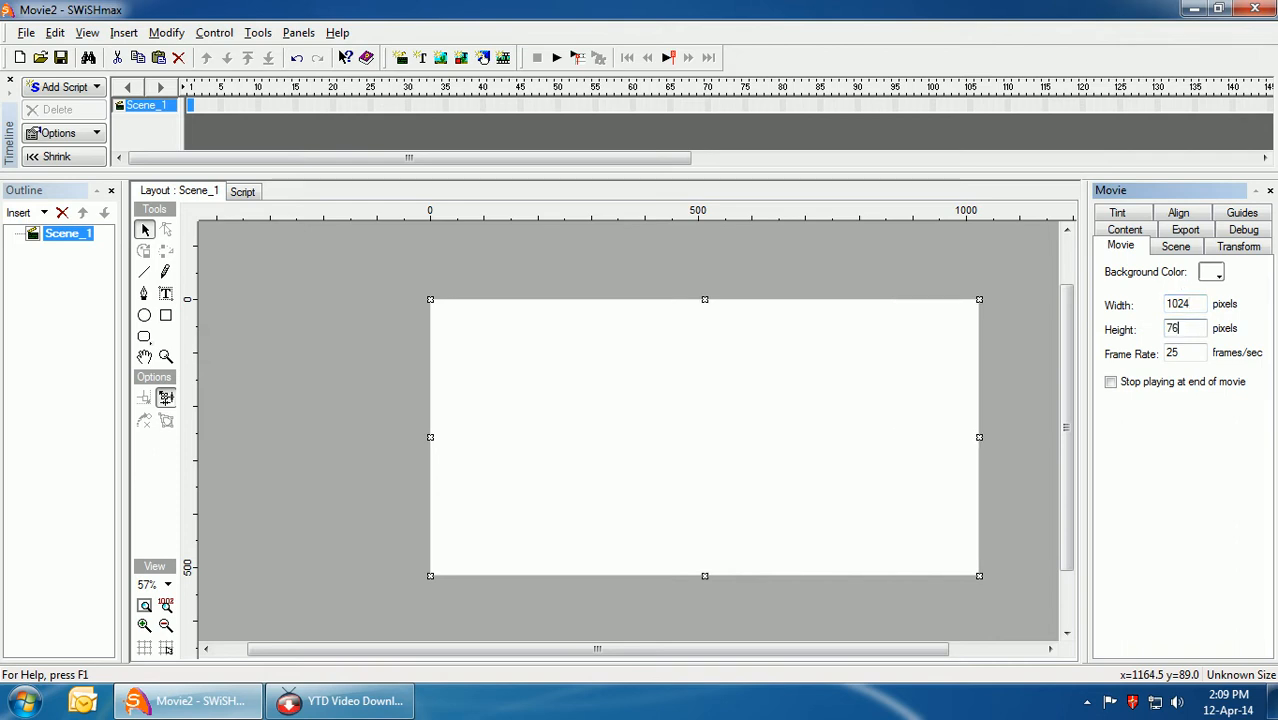
{"action": "key", "text": "Tab"}
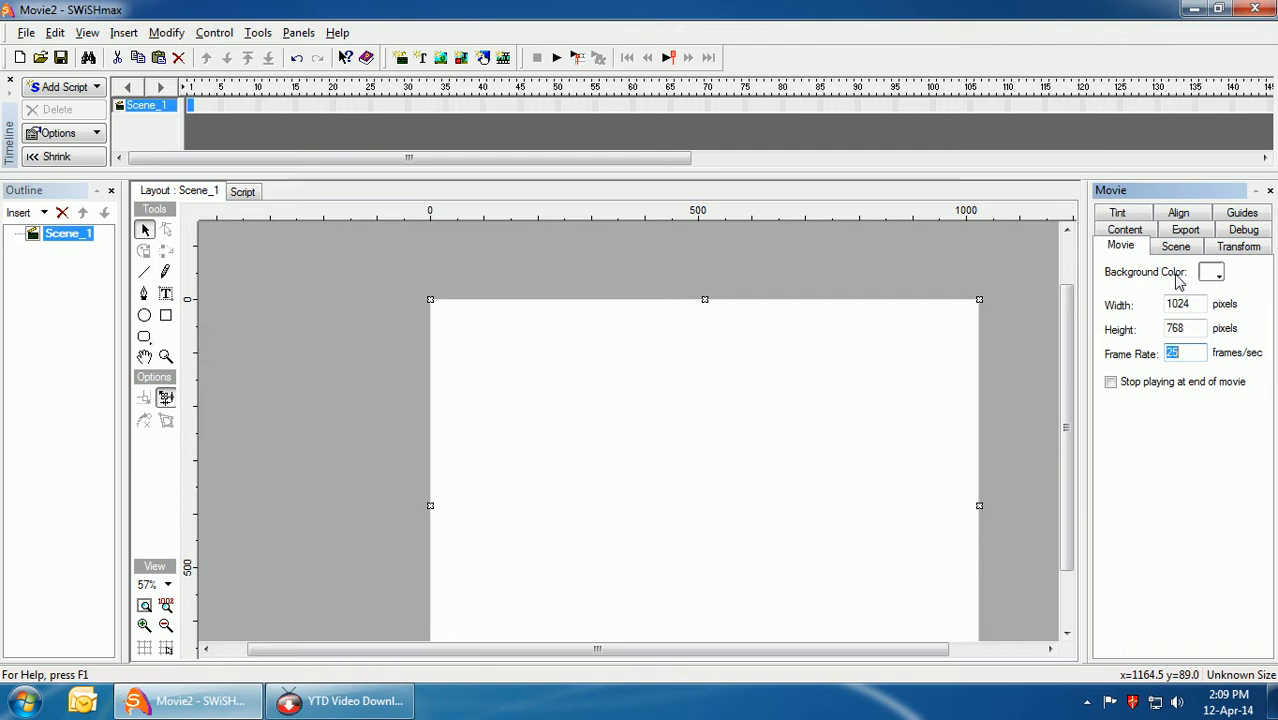
{"action": "type", "text": "25"}
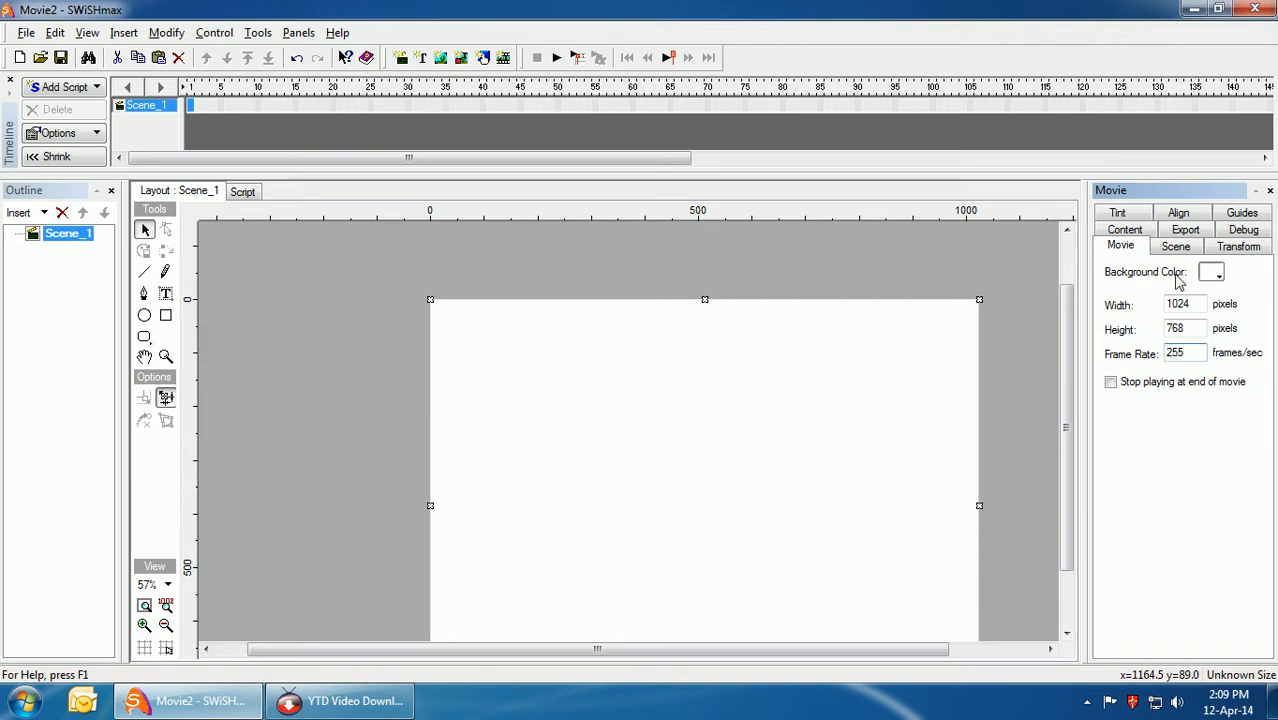
Set the movie's background color to a custom color with red 16, green 0 and blue 16
{"action": "left_click", "coordinate": [149, 588]}
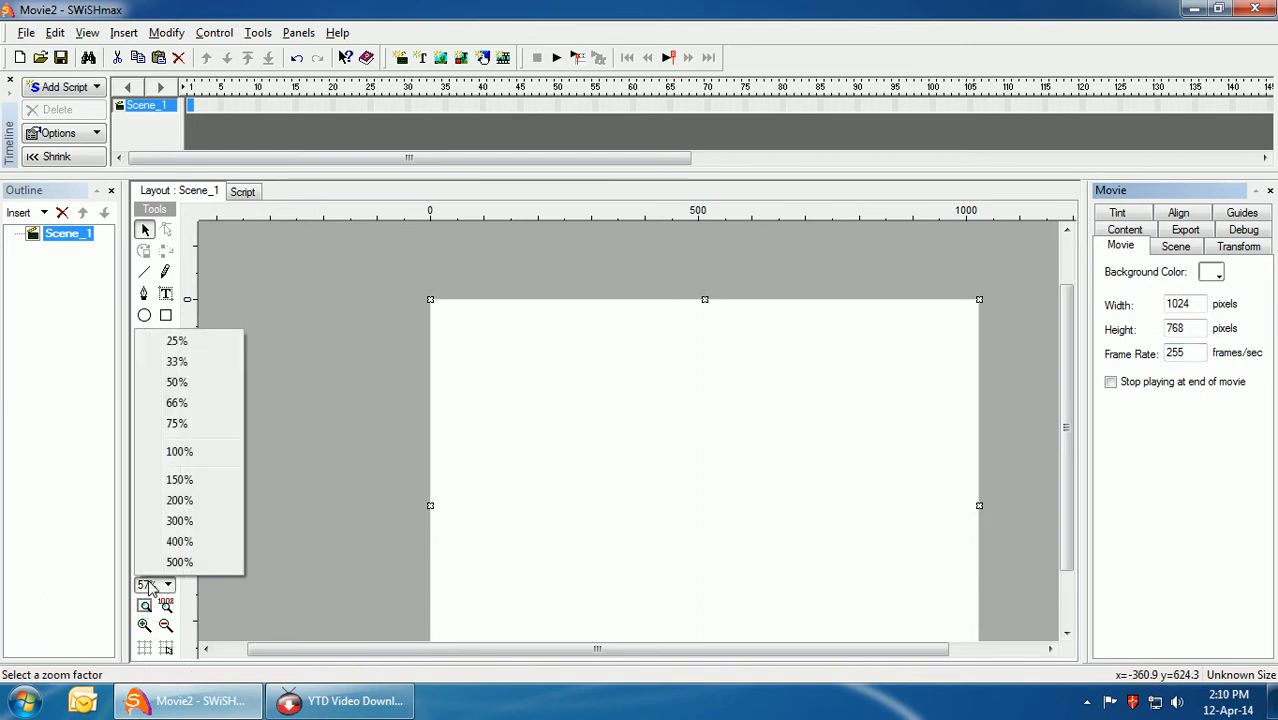
{"action": "left_click", "coordinate": [180, 452]}
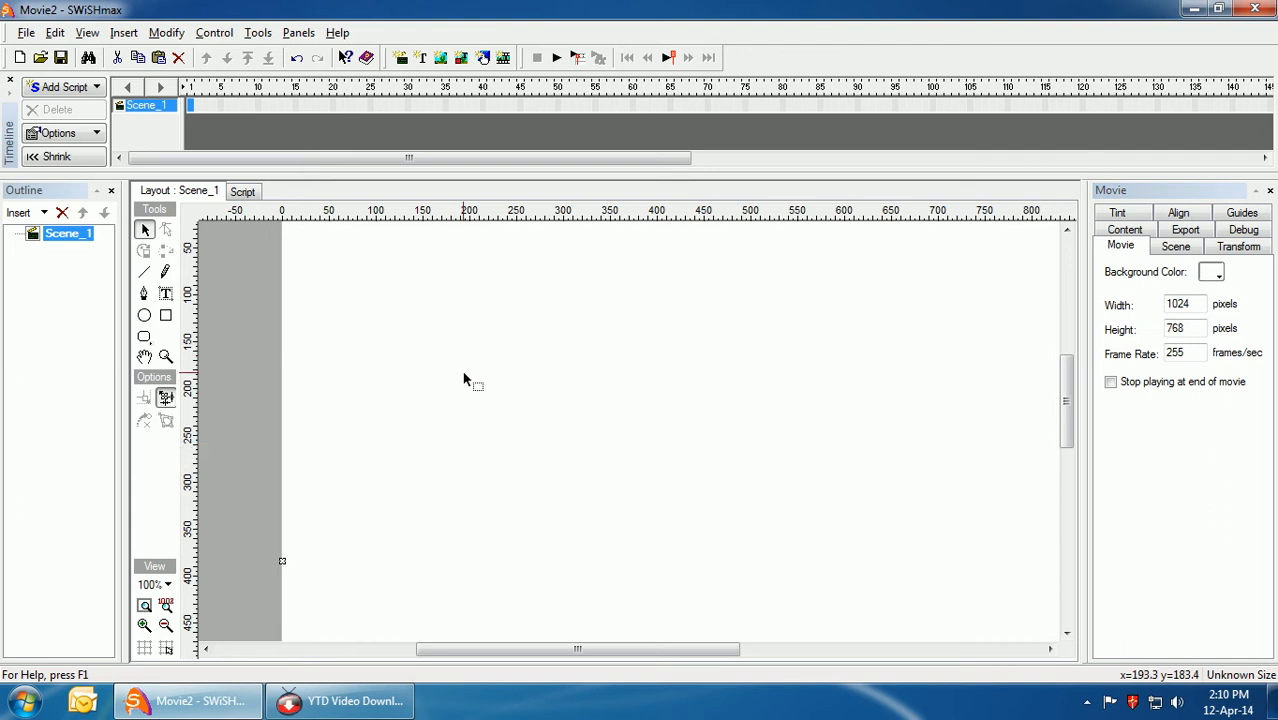
{"action": "left_click", "coordinate": [144, 607]}
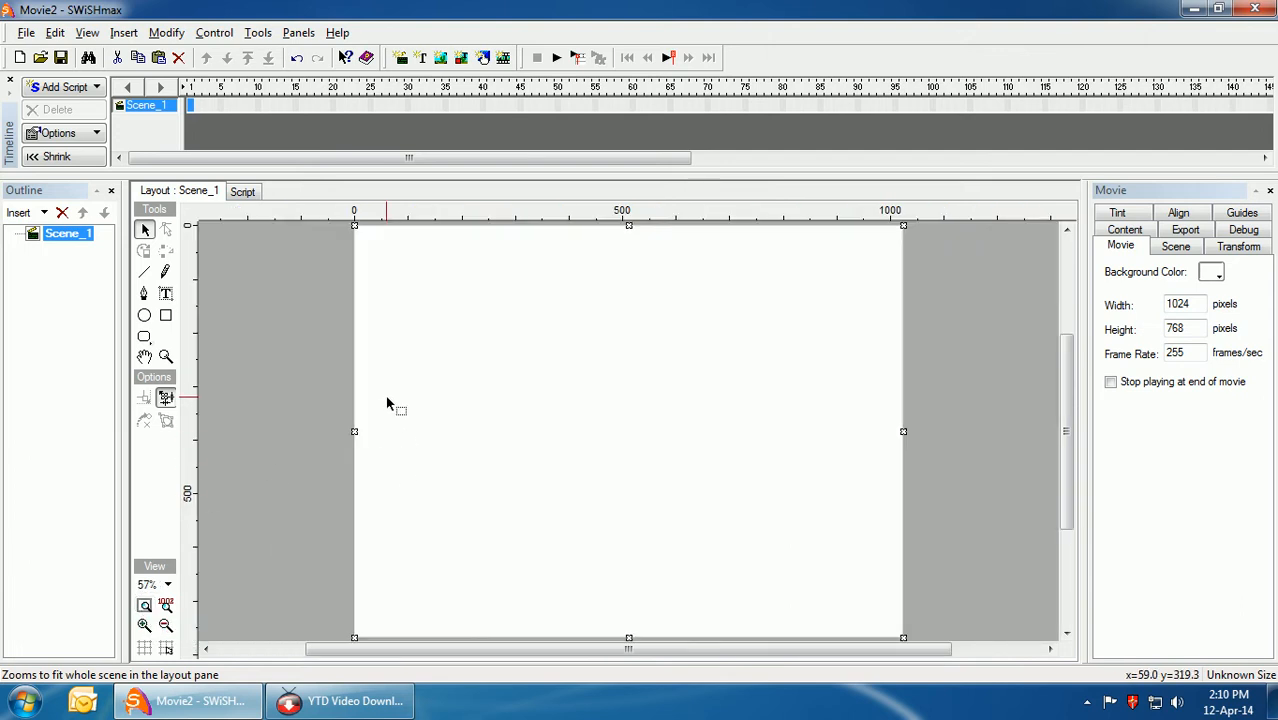
{"action": "left_click", "coordinate": [1214, 276]}
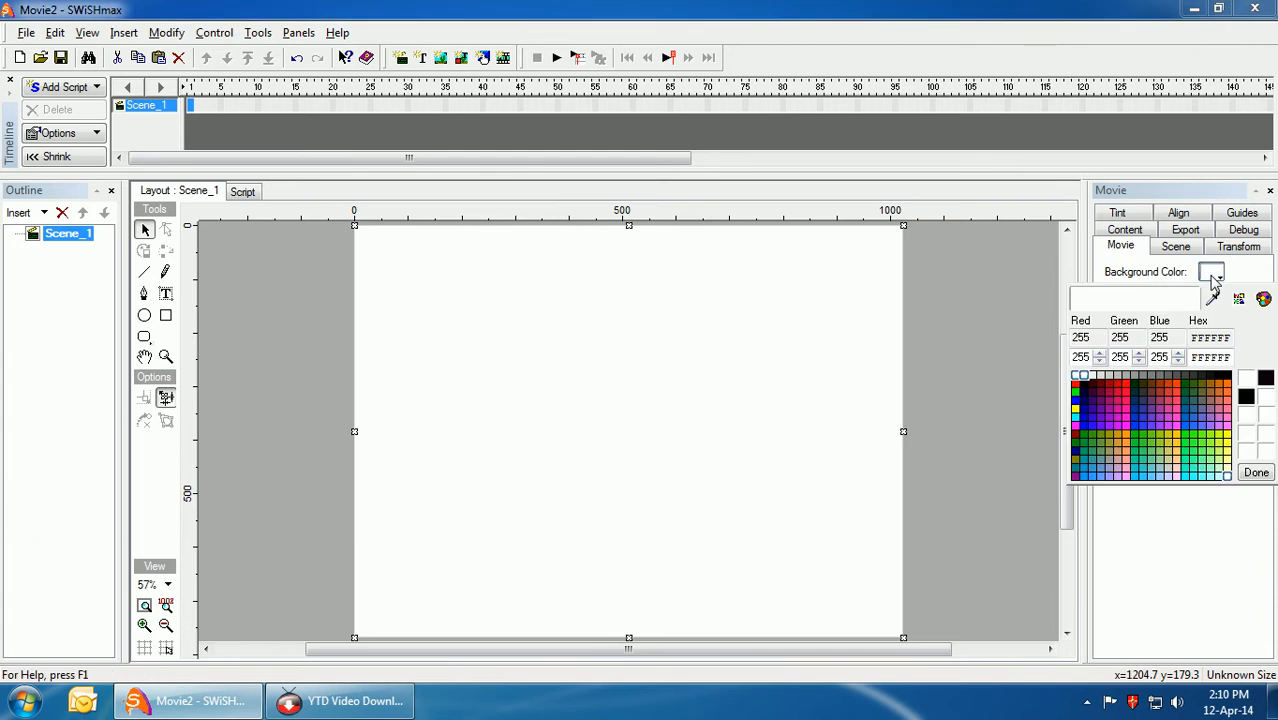
{"action": "left_click", "coordinate": [1264, 300]}
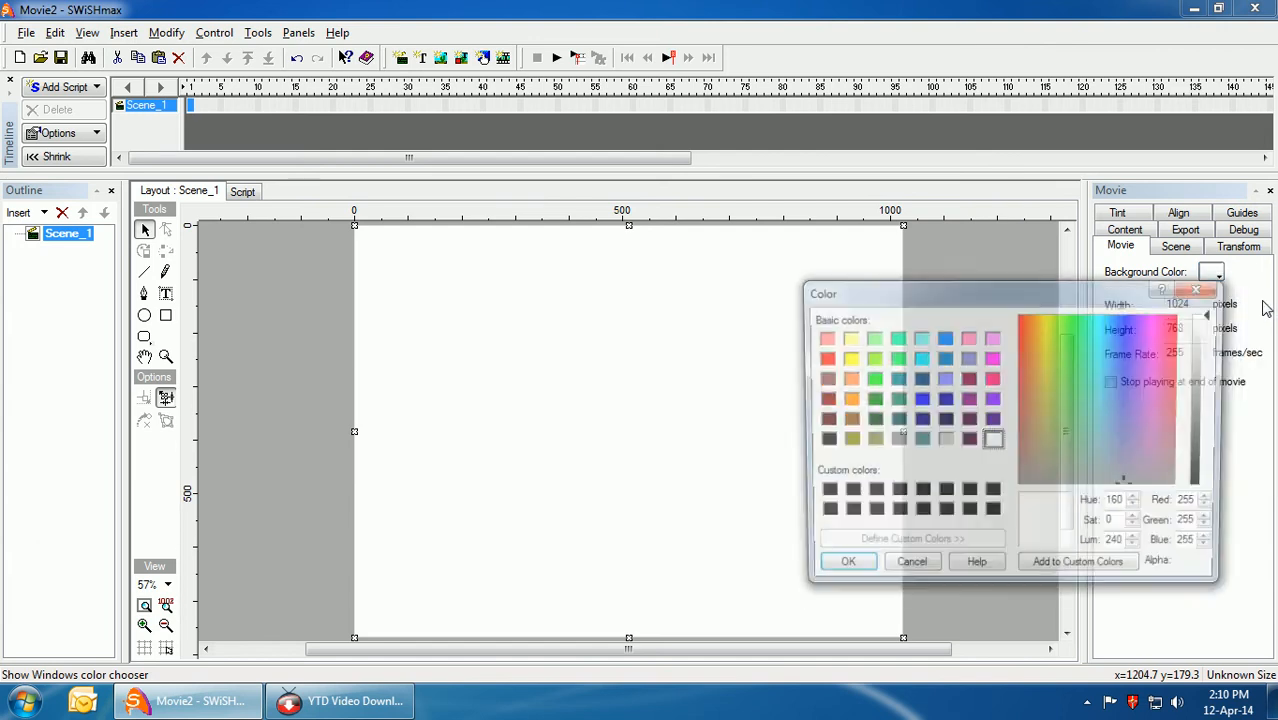
{"action": "double_click", "coordinate": [1196, 504]}
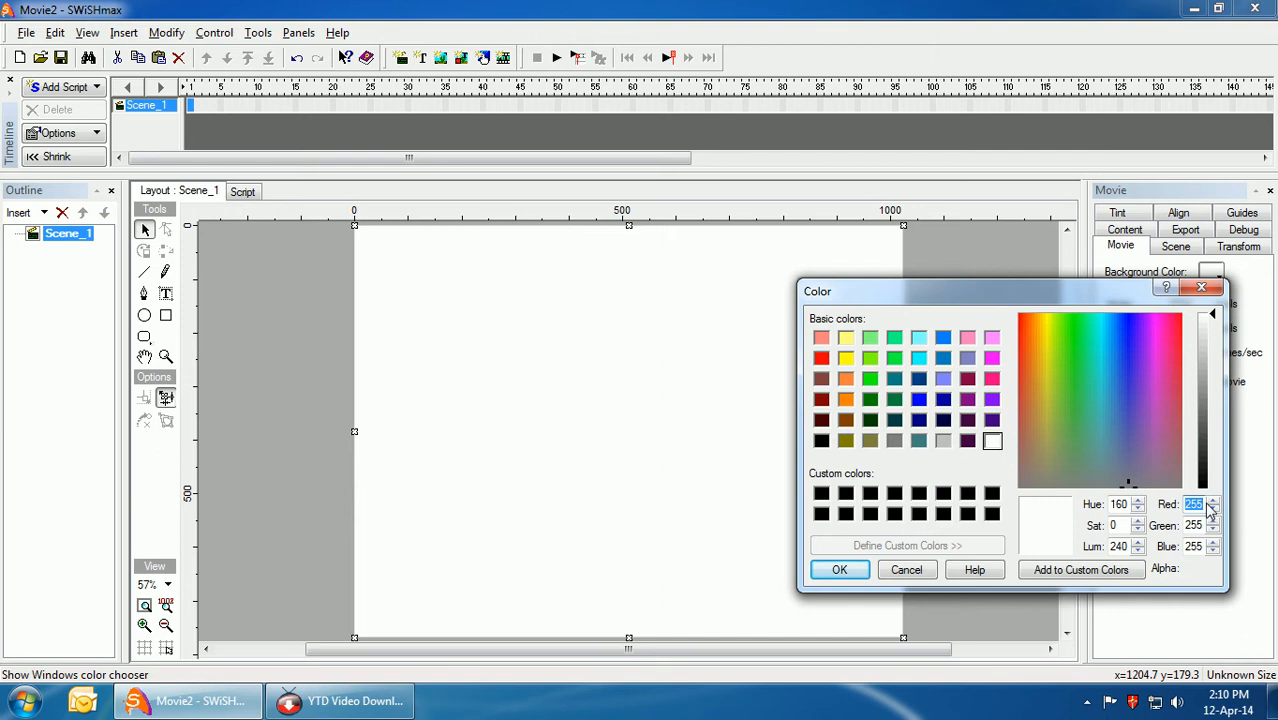
{"action": "type", "text": "16"}
{"action": "key", "text": "Tab"}
{"action": "type", "text": "0"}
{"action": "key", "text": "Tab"}
{"action": "type", "text": "16"}
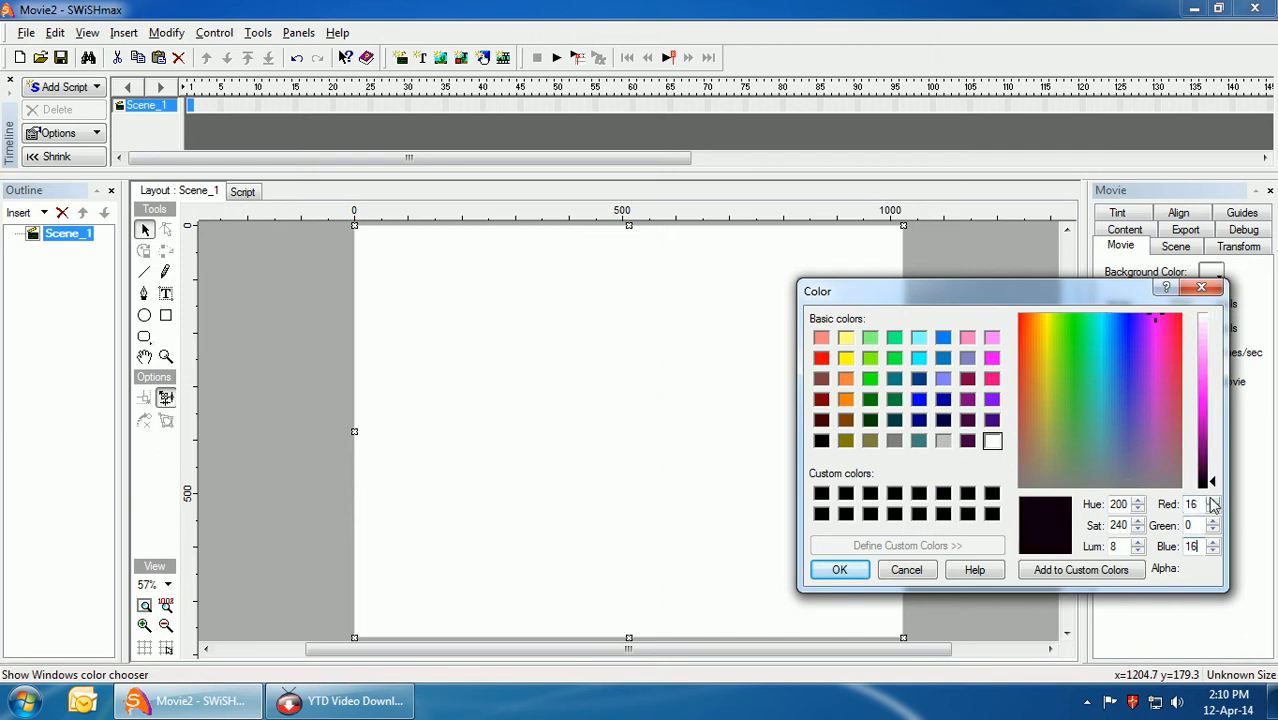
{"action": "left_click", "coordinate": [843, 571]}
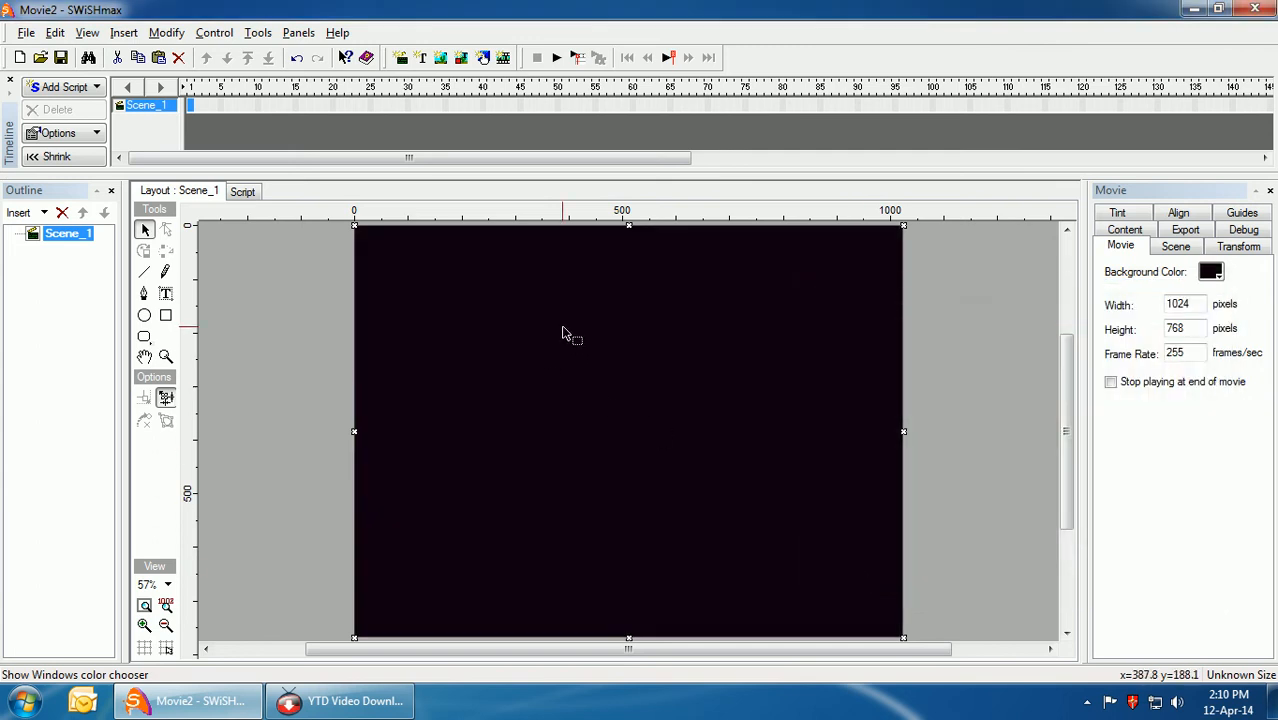
Draw a red vertical rectangle about 207 px wide along the stage's left edge and align its upper-left corner with the stage corner
{"action": "left_click", "coordinate": [167, 318]}
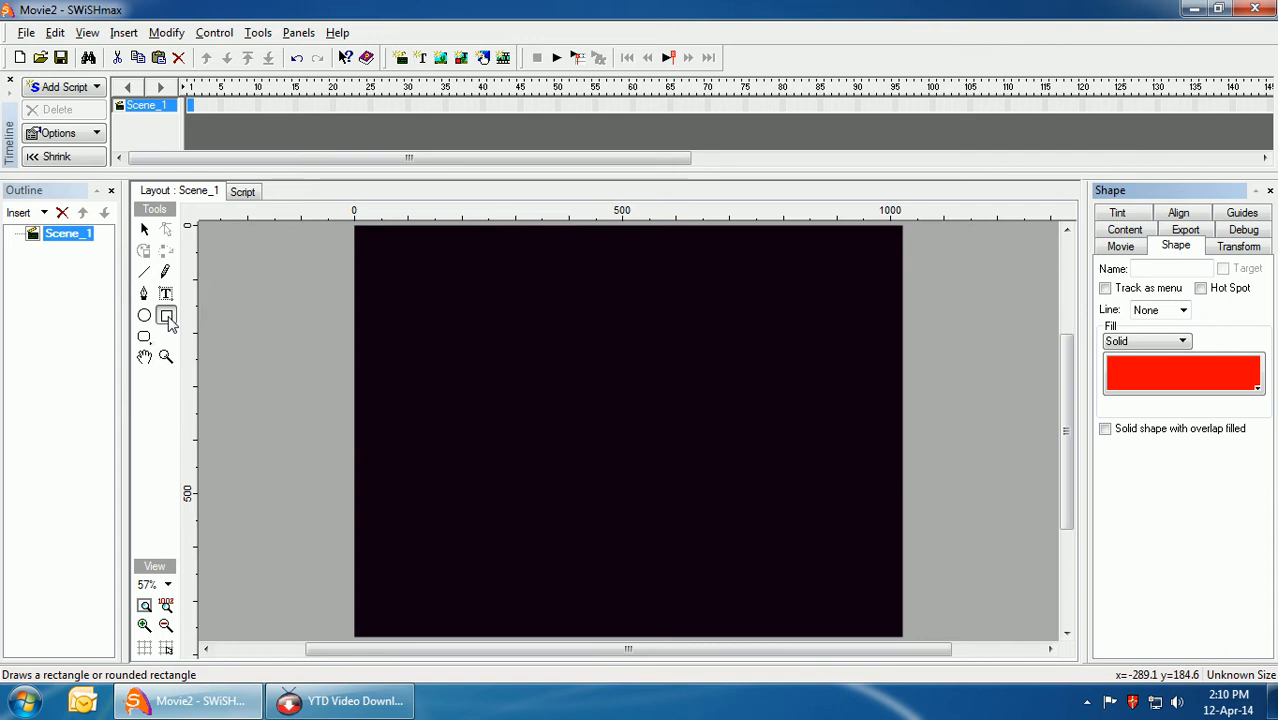
{"action": "mouse_move", "coordinate": [353, 229]}
{"action": "left_mouse_down"}
{"action": "mouse_move", "coordinate": [422, 437]}
{"action": "mouse_move", "coordinate": [451, 629]}
{"action": "mouse_move", "coordinate": [469, 643]}
{"action": "left_mouse_up"}
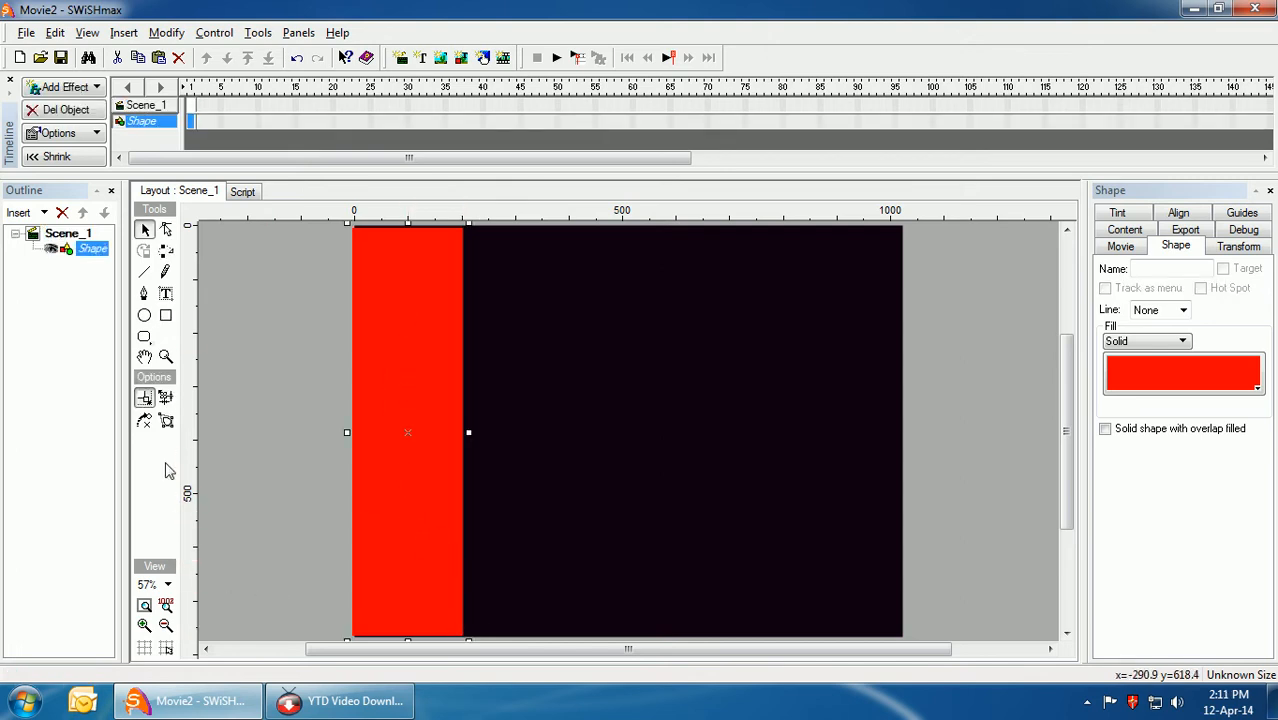
{"action": "left_click", "coordinate": [165, 360]}
{"action": "left_click_drag", "start_coordinate": [327, 258], "coordinate": [380, 216]}
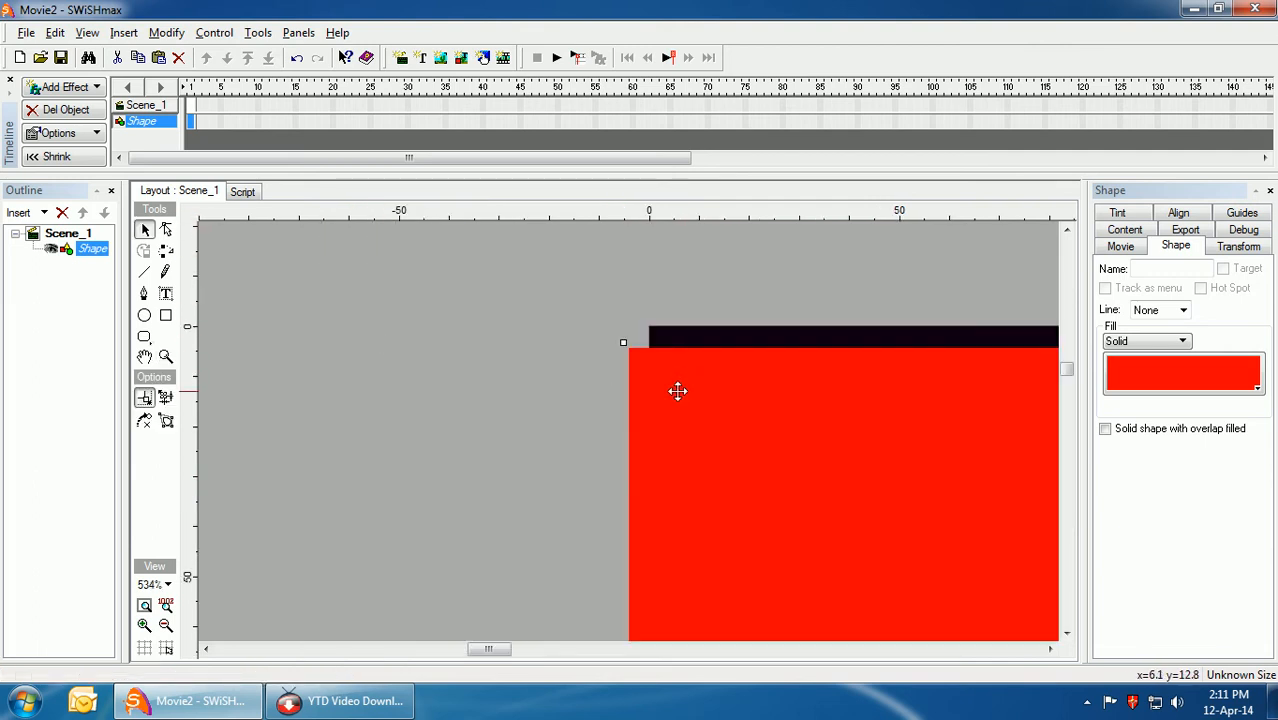
{"action": "left_click_drag", "start_coordinate": [670, 425], "coordinate": [689, 408]}
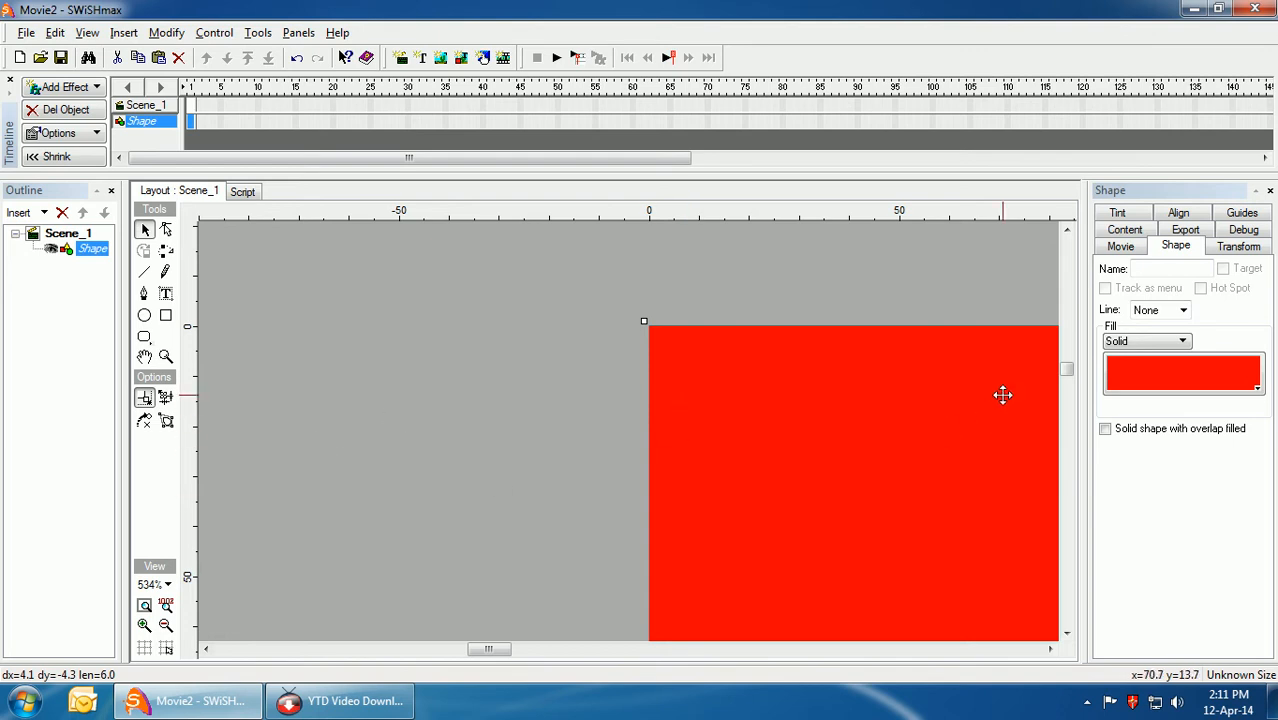
Stretch the vertical rectangle's lower edge to meet the bottom of the stage at y = 768
{"action": "left_click_drag", "start_coordinate": [1070, 375], "coordinate": [1078, 500]}
{"action": "left_click_drag", "start_coordinate": [502, 651], "coordinate": [540, 657]}
{"action": "left_click_drag", "start_coordinate": [337, 552], "coordinate": [336, 580]}
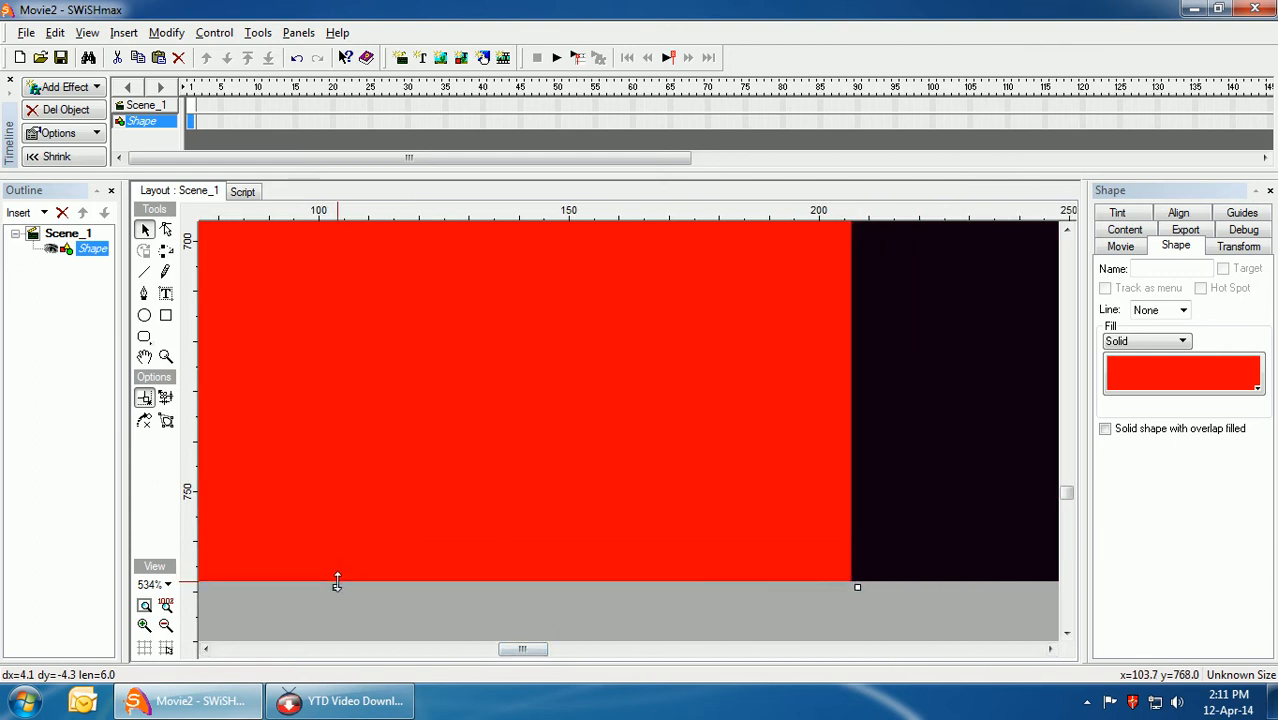
{"action": "left_click", "coordinate": [143, 606]}
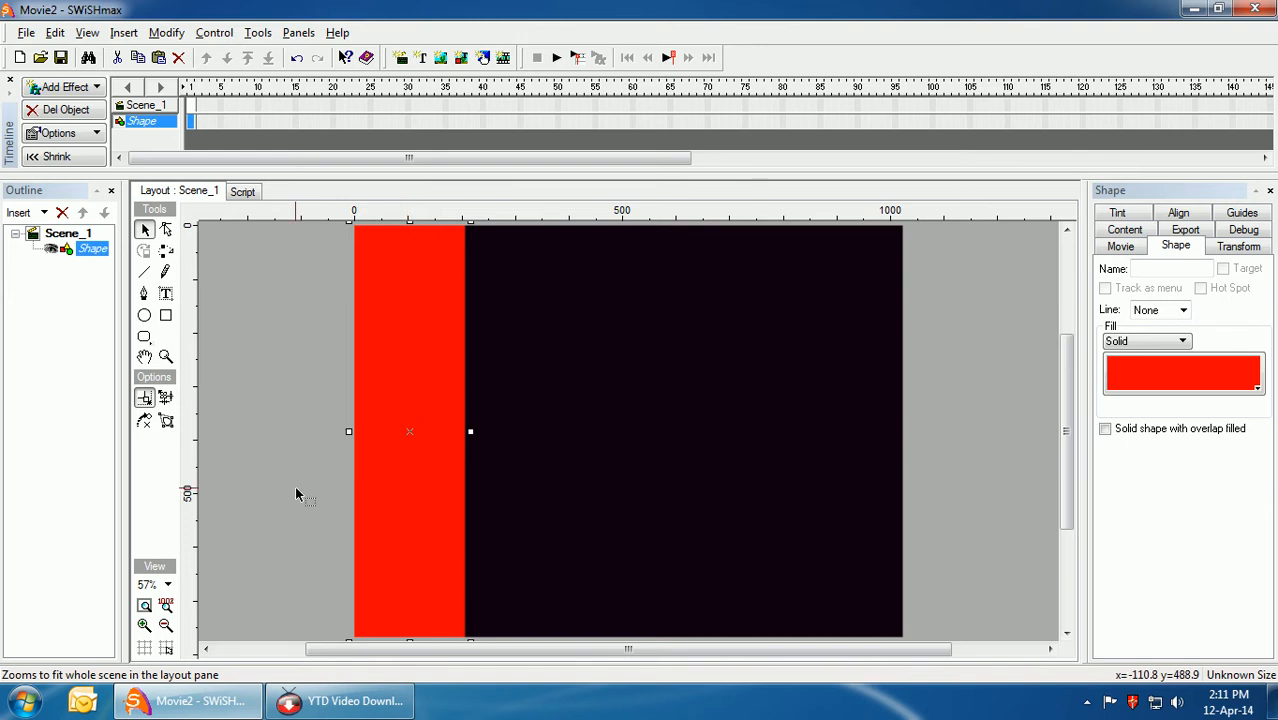
Draw a red horizontal rectangle across the bottom of the stage and fit its edges to the stage's sides and lower edge
{"action": "left_click", "coordinate": [166, 318]}
{"action": "left_click_drag", "start_coordinate": [352, 548], "coordinate": [946, 642]}
{"action": "left_click", "coordinate": [166, 356]}
{"action": "left_click_drag", "start_coordinate": [553, 378], "coordinate": [558, 397]}
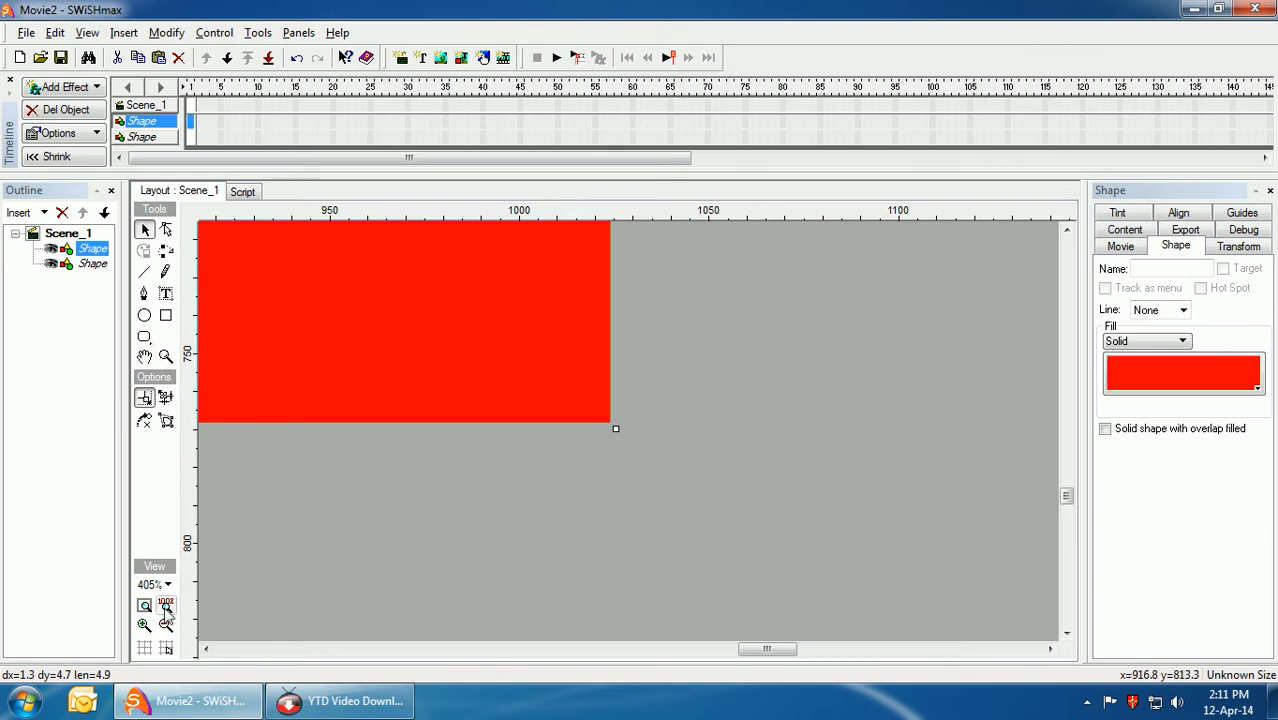
{"action": "left_click", "coordinate": [144, 606]}
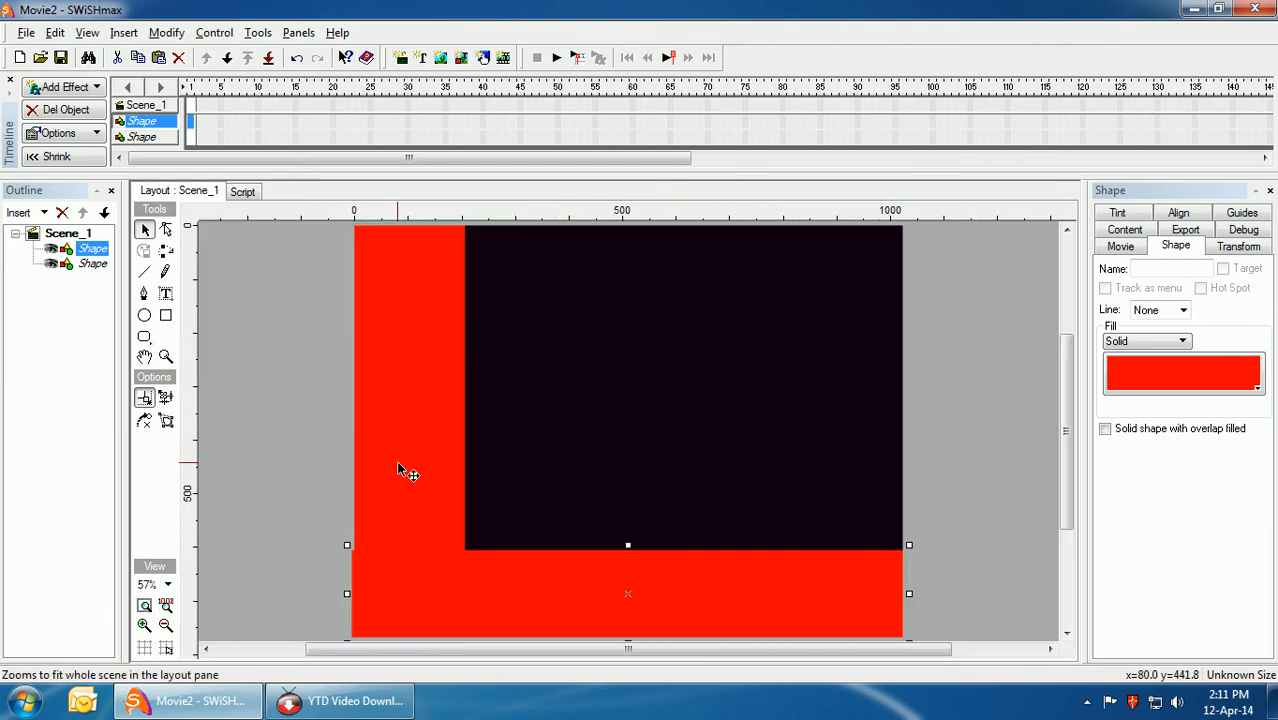
{"action": "left_click_drag", "start_coordinate": [347, 593], "coordinate": [351, 592]}
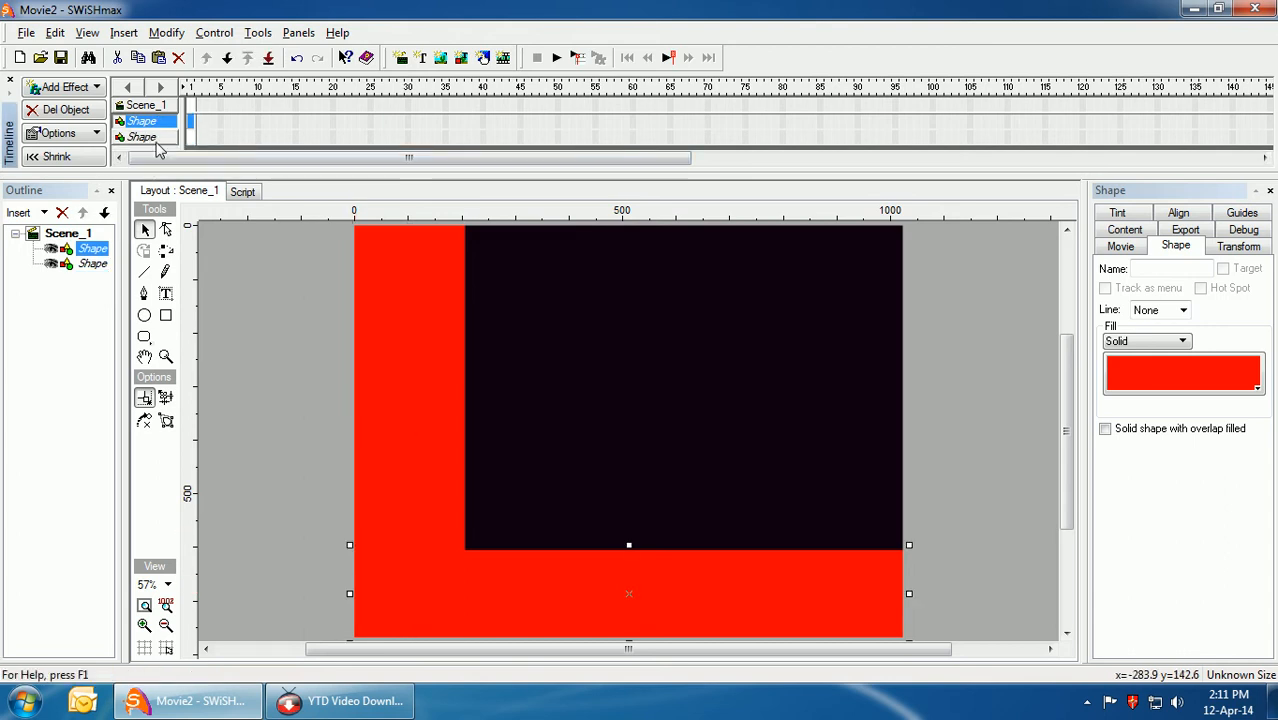
Select both red rectangles and combine them with Group as Group
{"action": "left_click", "coordinate": [157, 138]}
{"action": "left_click", "coordinate": [156, 122]}
{"action": "left_click", "coordinate": [161, 139]}
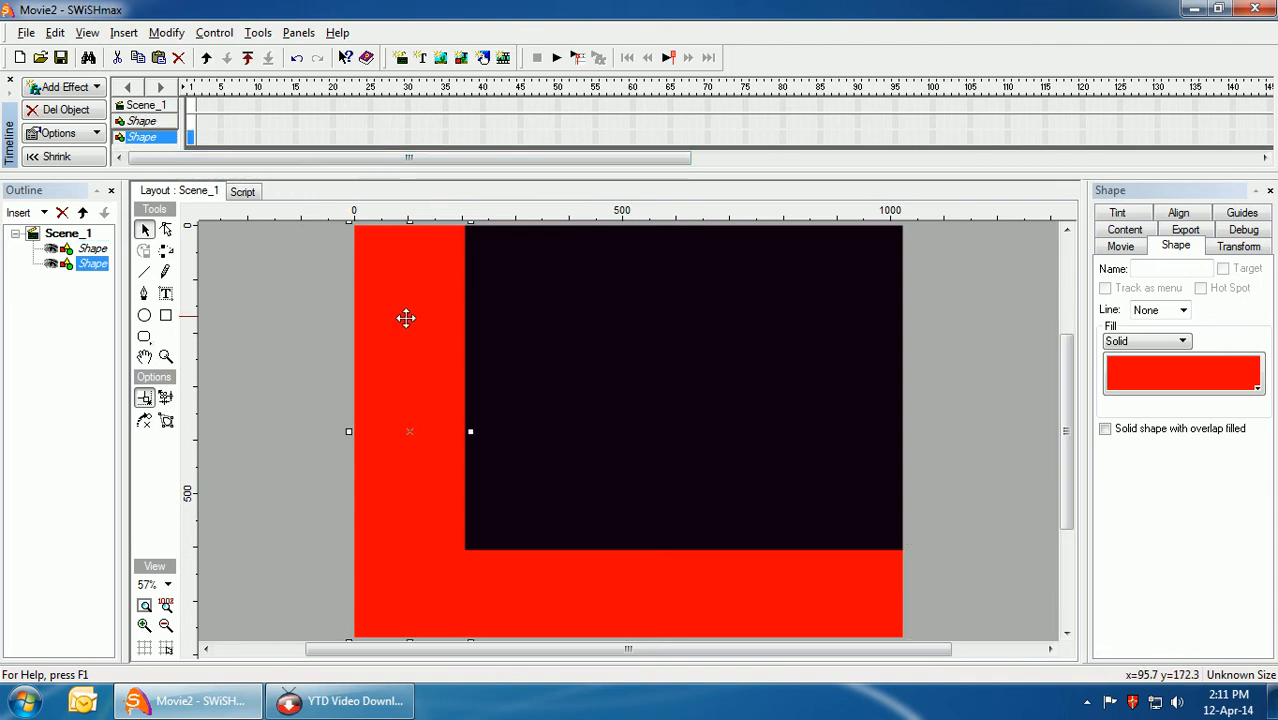
{"action": "left_click", "coordinate": [152, 121], "text": "shift"}
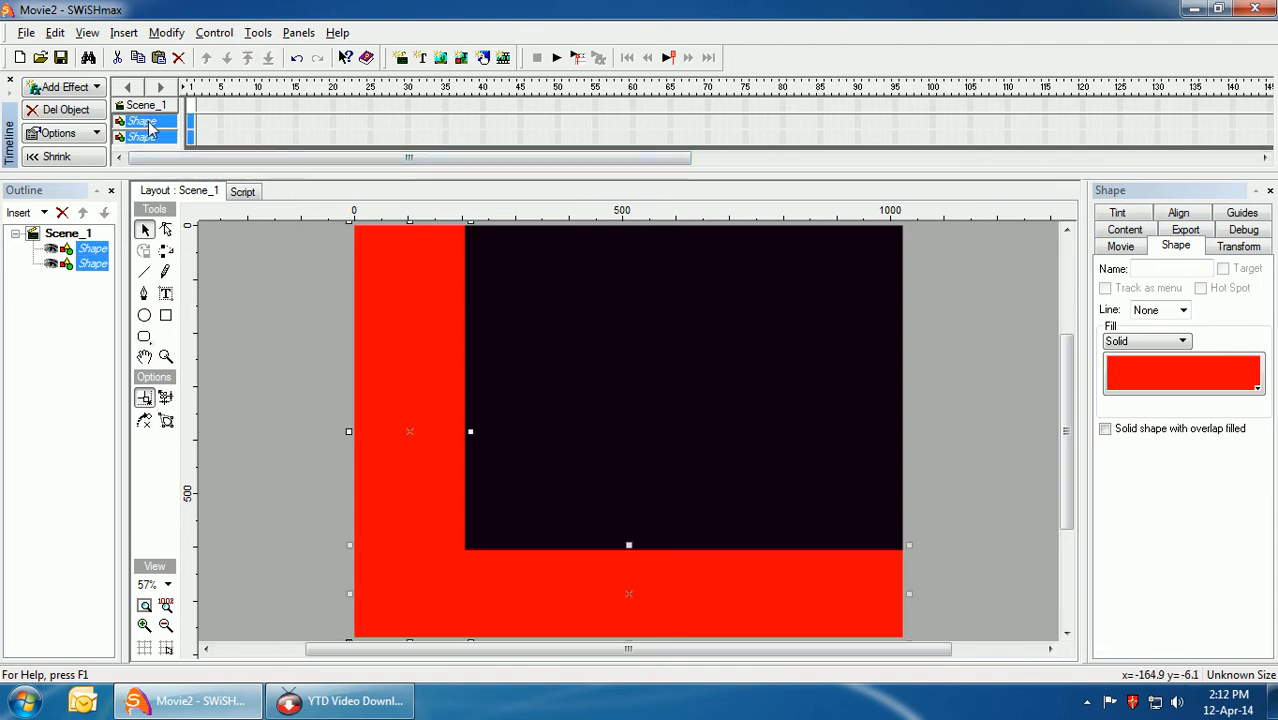
{"action": "right_click", "coordinate": [381, 324]}
{"action": "mouse_move", "coordinate": [505, 540]}
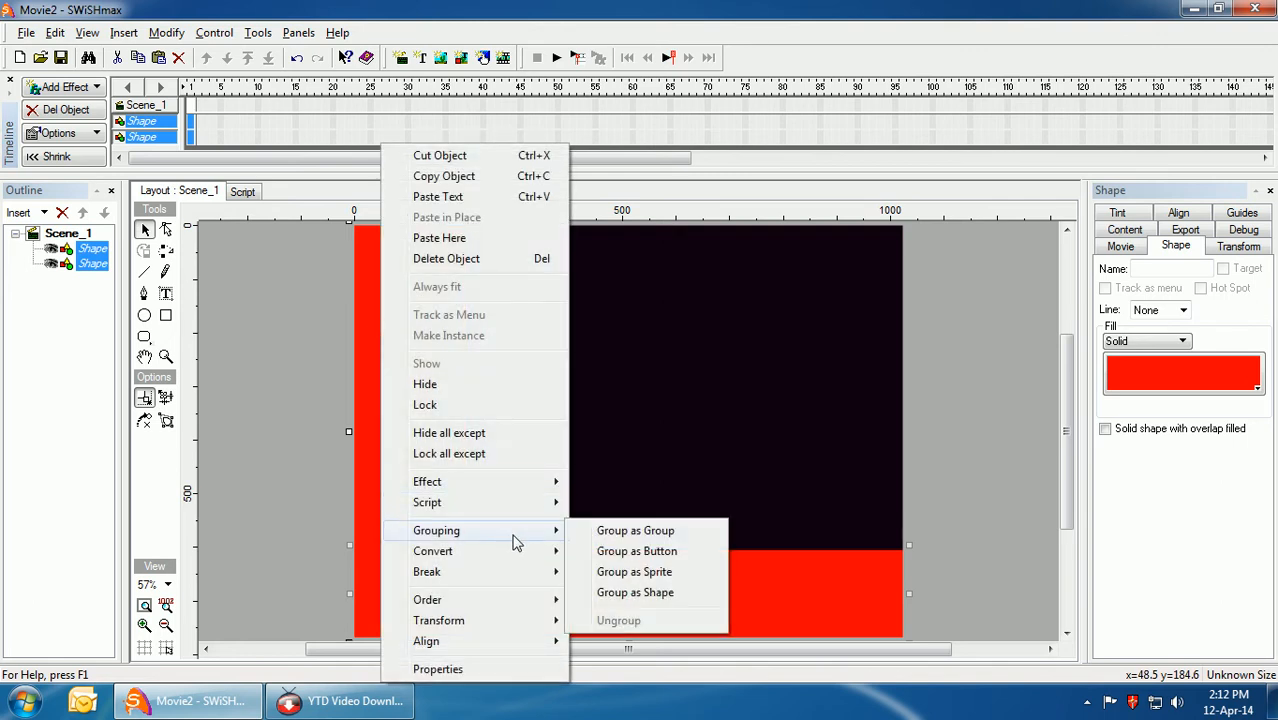
{"action": "left_click", "coordinate": [640, 538]}
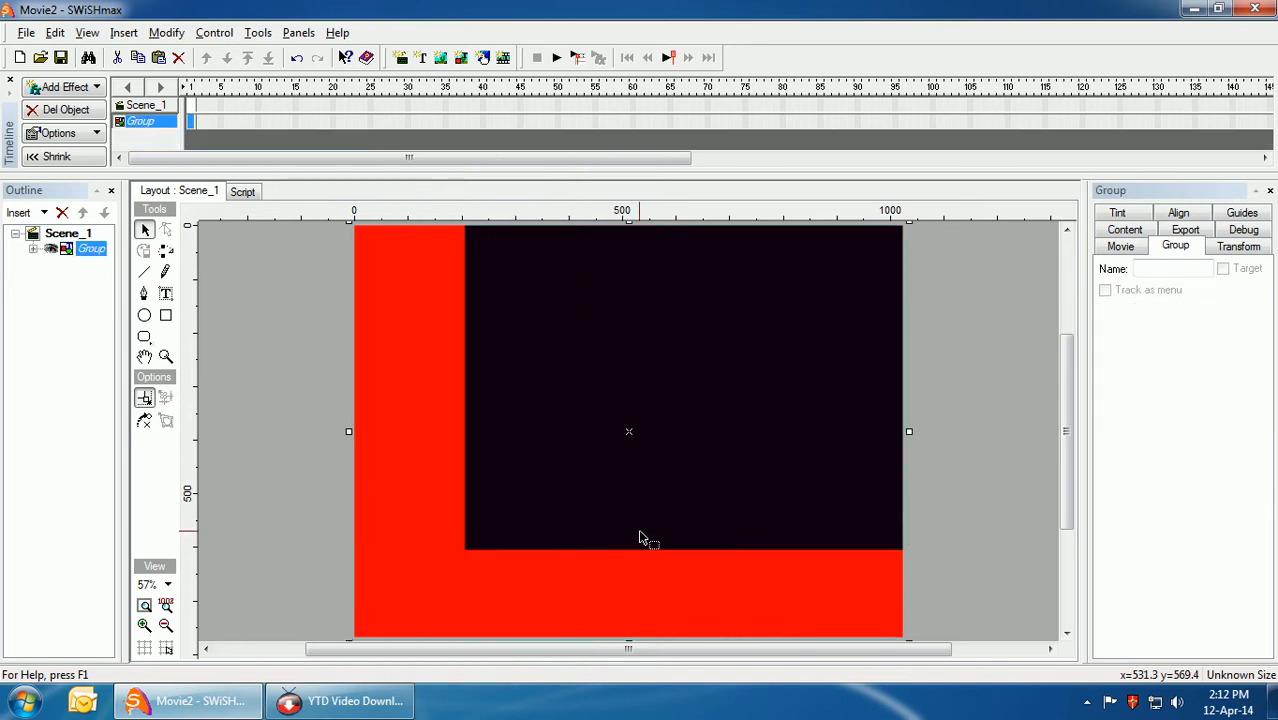
Try moving the group around, and place it back flush with the stage's left and bottom edges
{"action": "left_click_drag", "start_coordinate": [438, 500], "coordinate": [396, 520]}
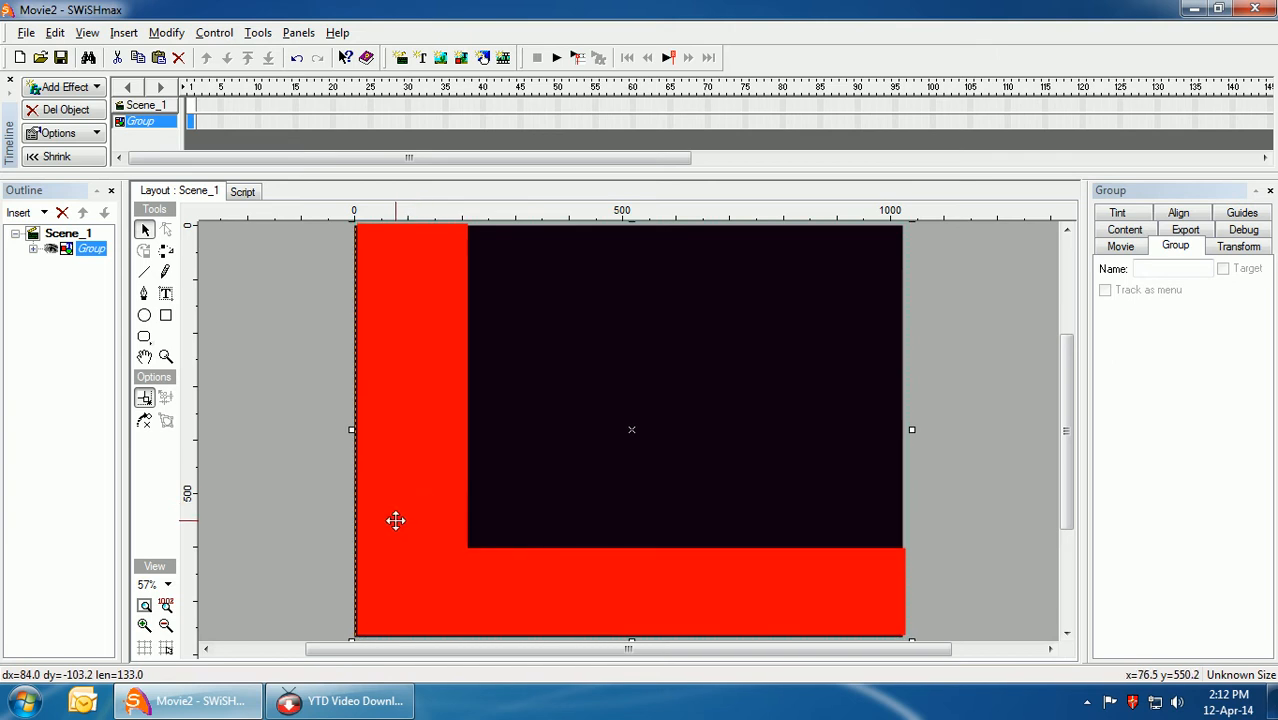
{"action": "left_click", "coordinate": [166, 626]}
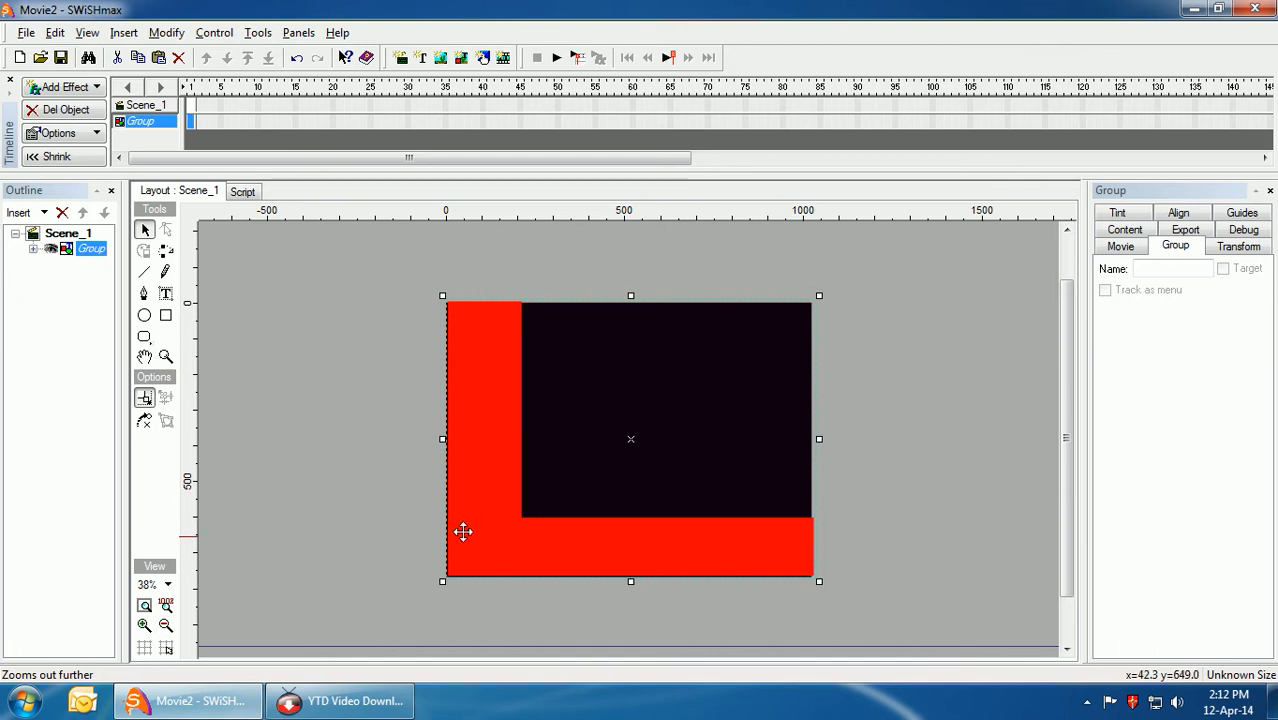
{"action": "left_click_drag", "start_coordinate": [480, 516], "coordinate": [474, 514]}
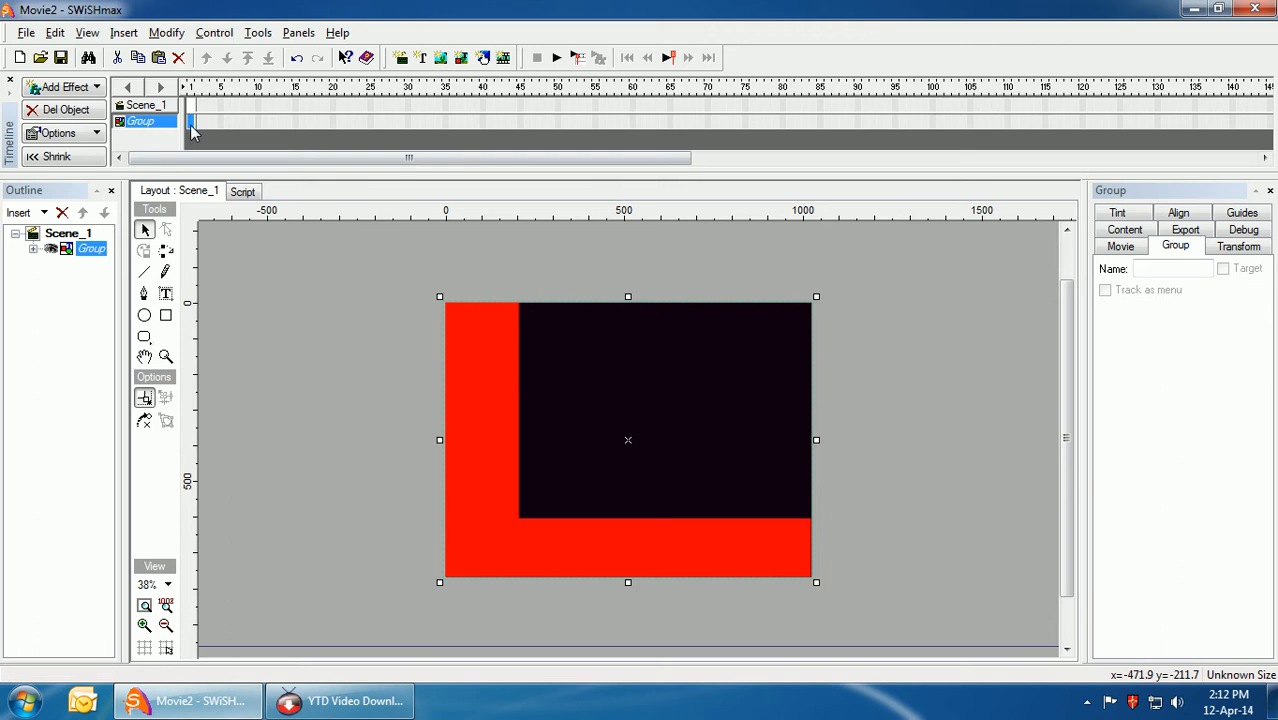
Move the red group off the stage toward the lower left, about 213 px left and 173 px down
{"action": "left_click", "coordinate": [222, 123]}
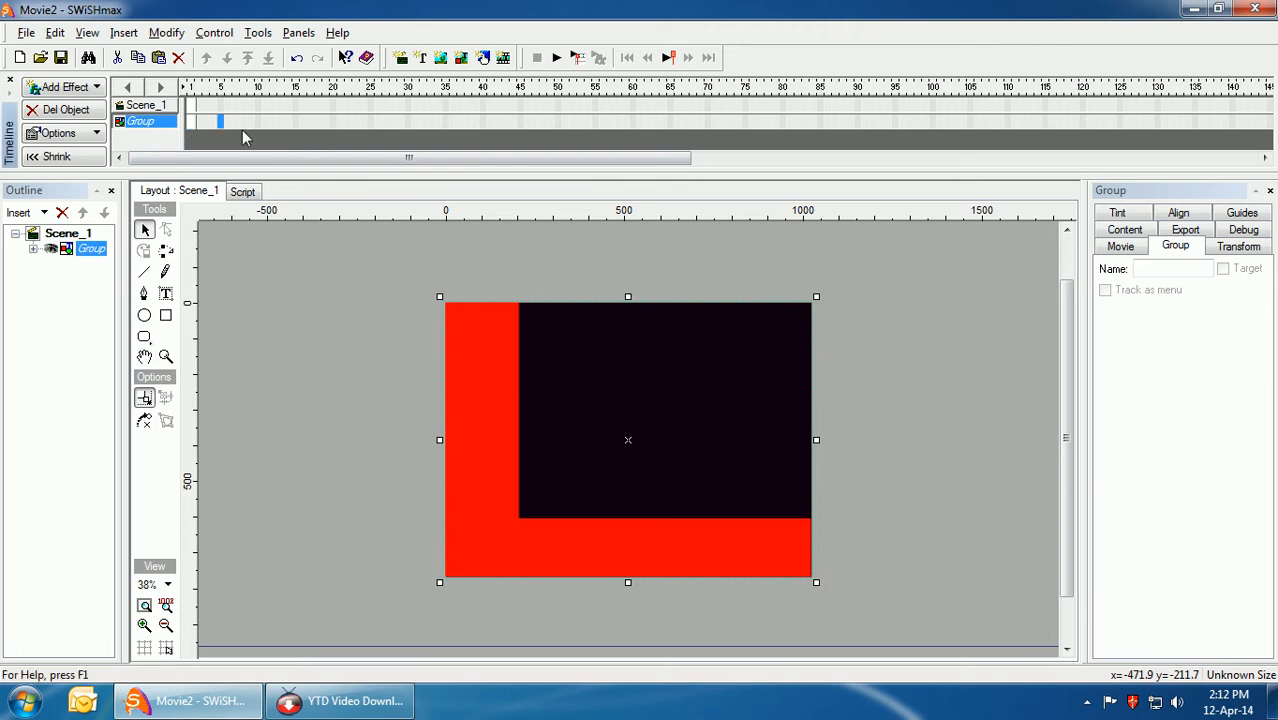
{"action": "left_click", "coordinate": [235, 123]}
{"action": "left_click", "coordinate": [213, 124]}
{"action": "left_click_drag", "start_coordinate": [481, 508], "coordinate": [405, 570]}
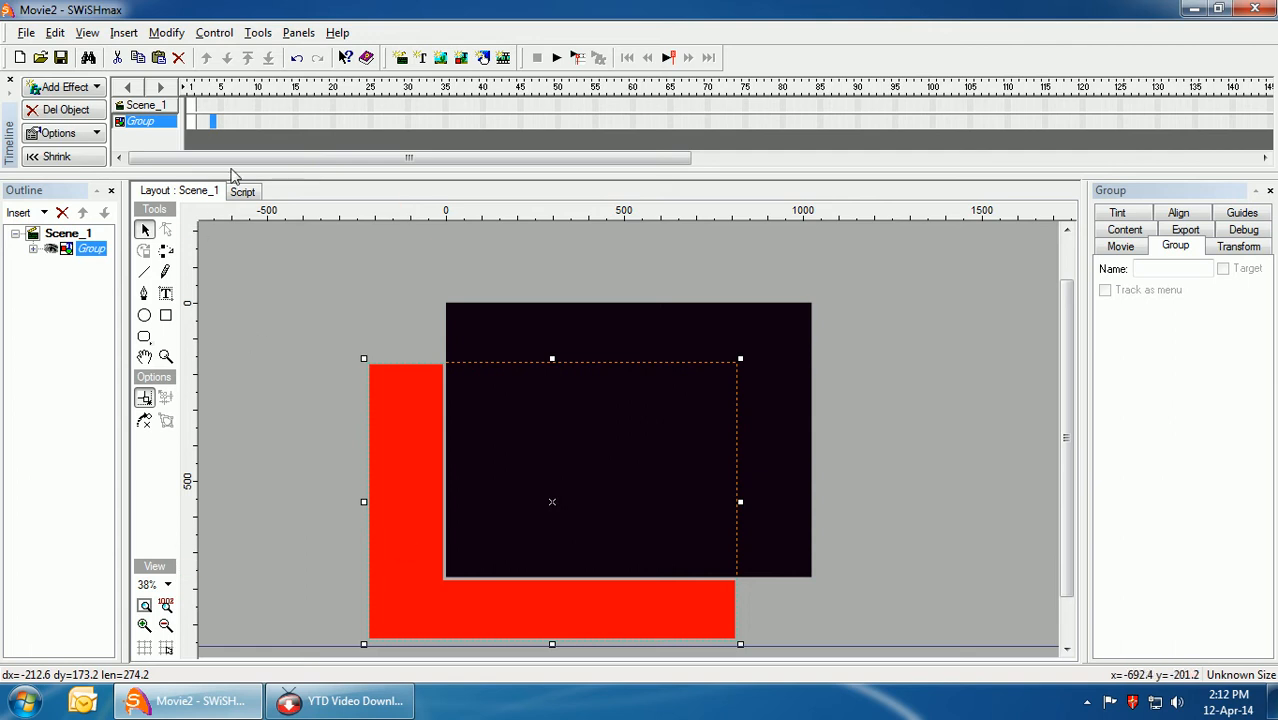
Add a Move effect to the group's timeline row and shift it to start at frame 1
{"action": "left_click", "coordinate": [225, 124]}
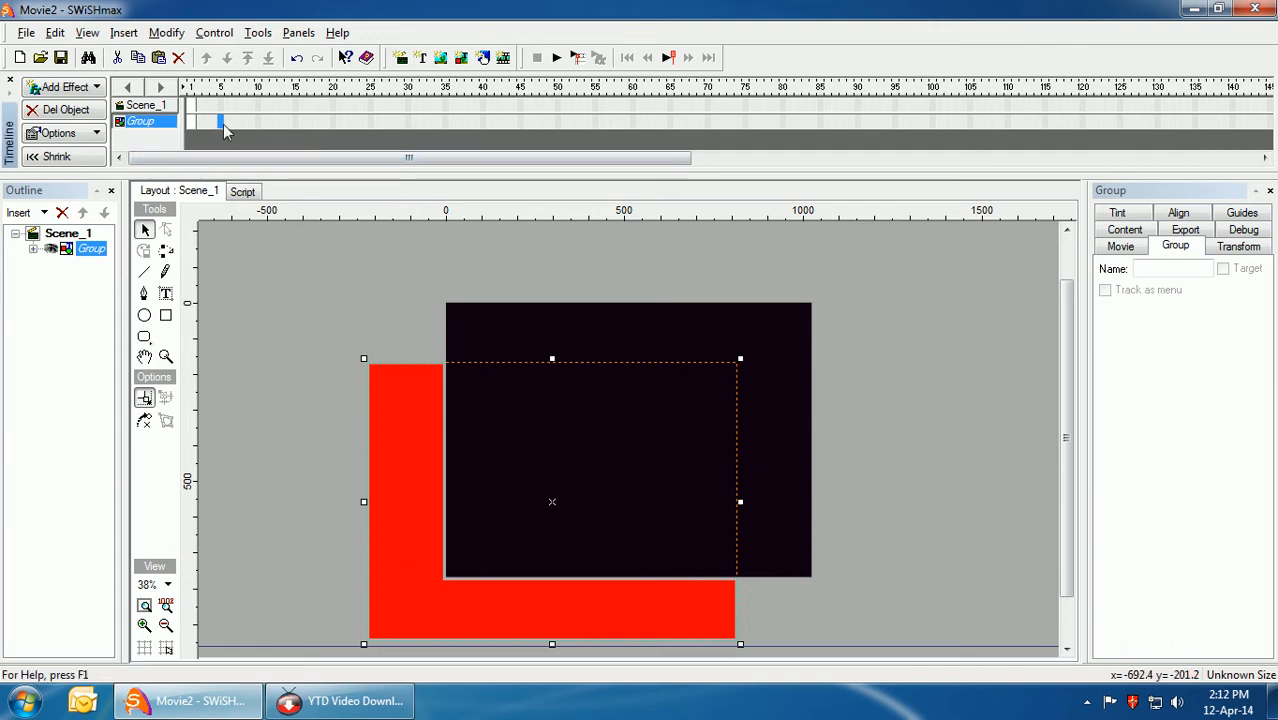
{"action": "right_click", "coordinate": [237, 126]}
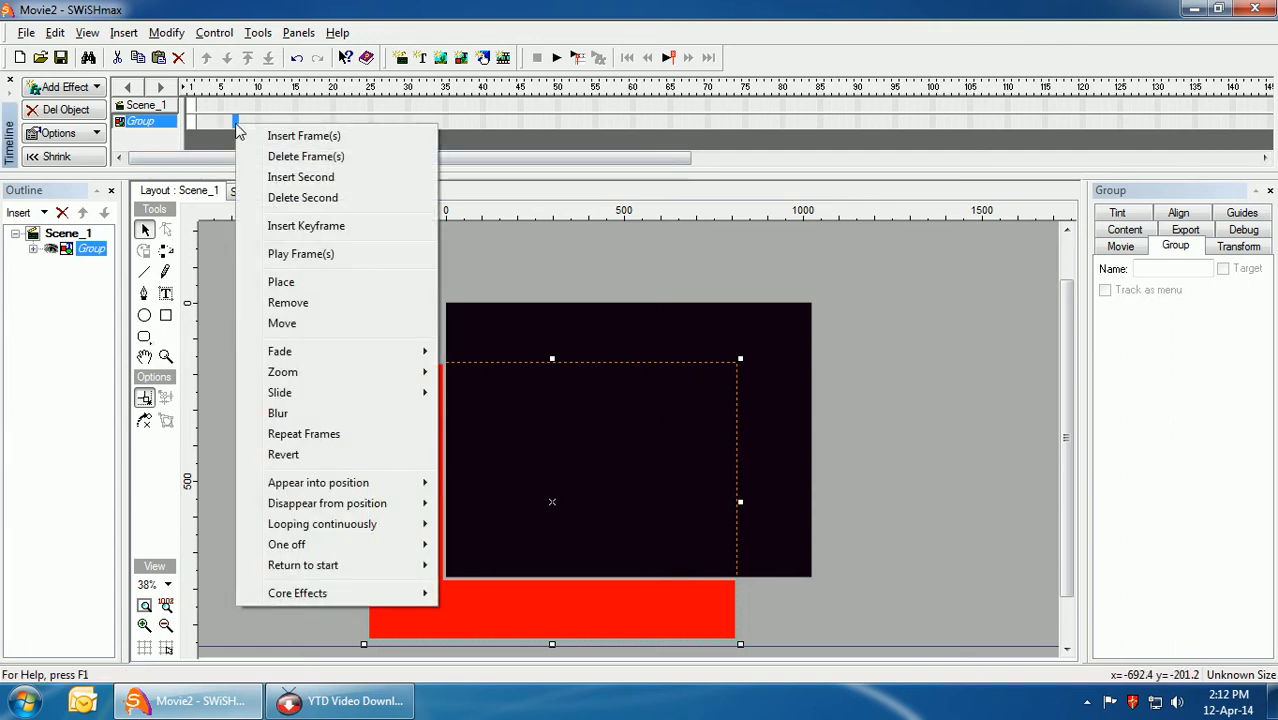
{"action": "left_click", "coordinate": [284, 323]}
{"action": "left_click_drag", "start_coordinate": [251, 128], "coordinate": [200, 118]}
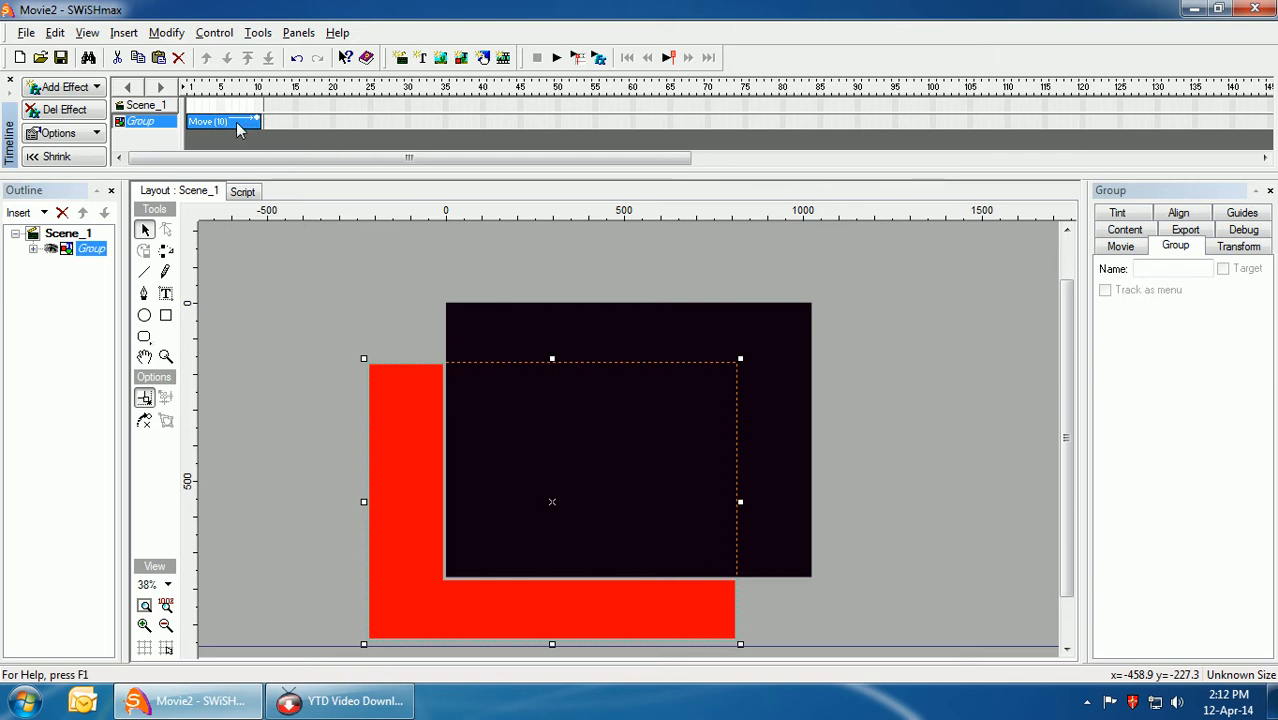
Set the duration of the group's Move effect to 50 frames in its properties
{"action": "right_click", "coordinate": [219, 124]}
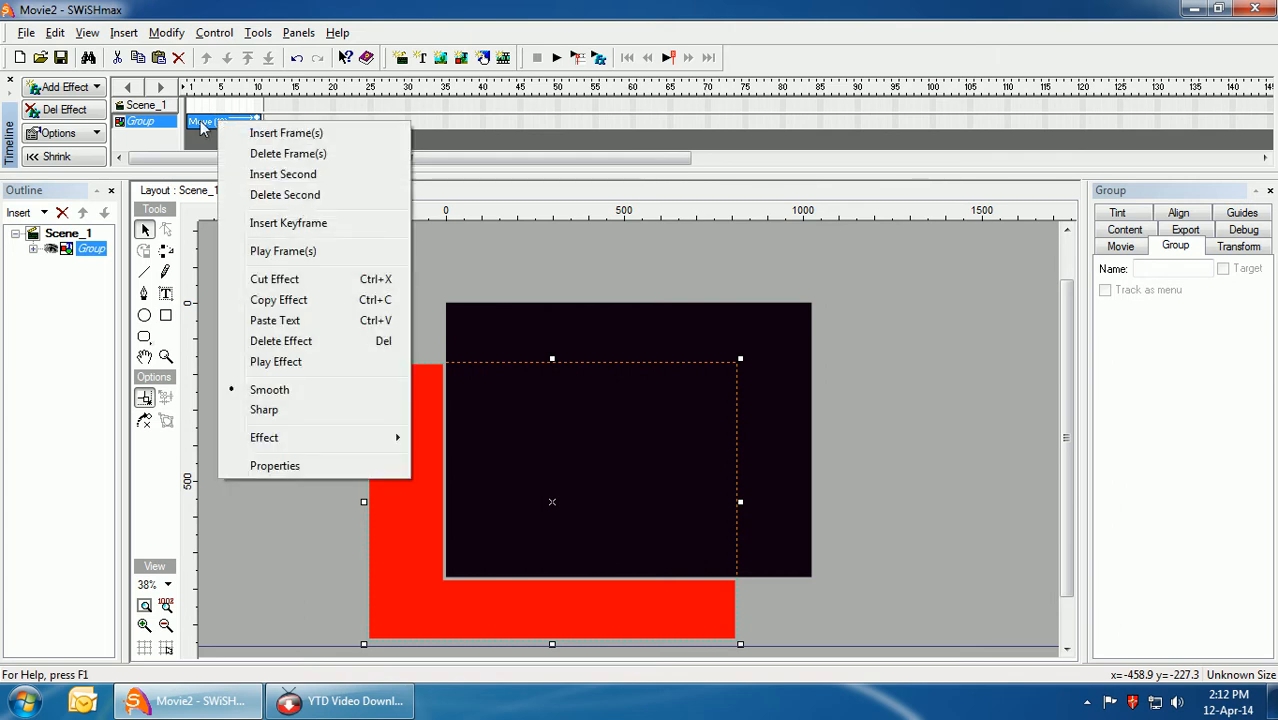
{"action": "left_click", "coordinate": [298, 465]}
{"action": "left_click_drag", "start_coordinate": [599, 145], "coordinate": [1017, 58]}
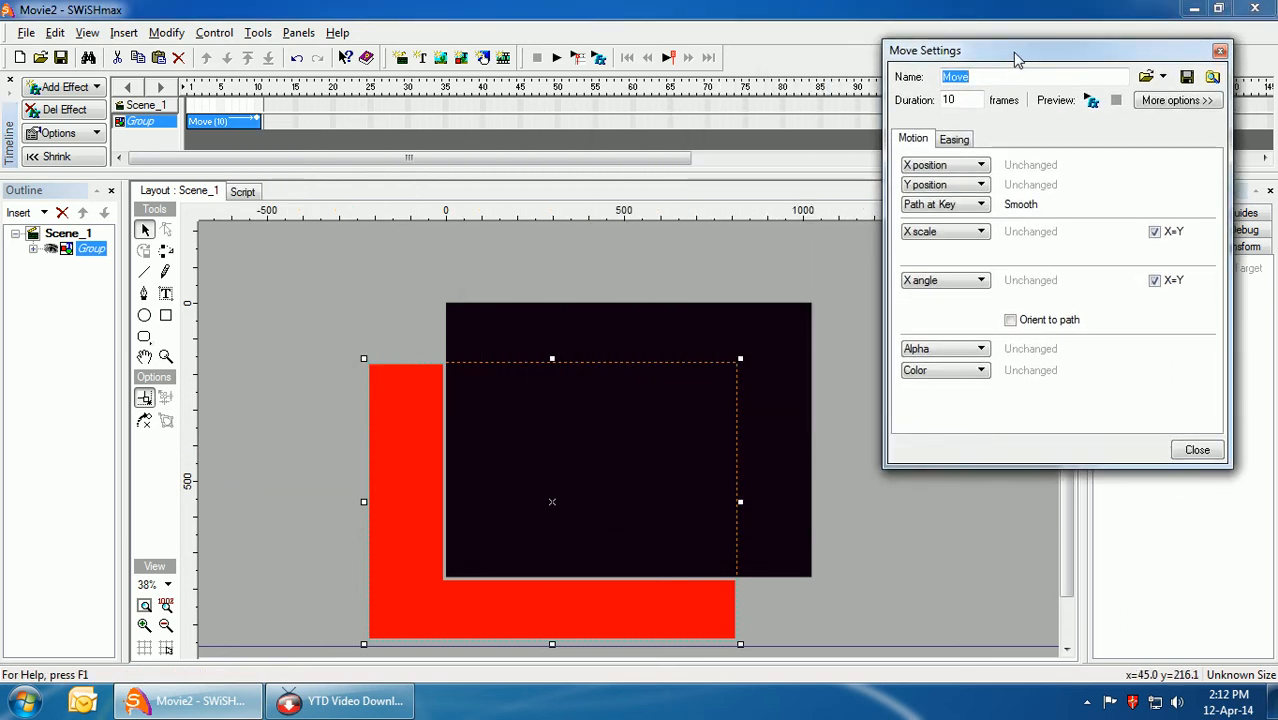
{"action": "left_click_drag", "start_coordinate": [966, 101], "coordinate": [912, 112]}
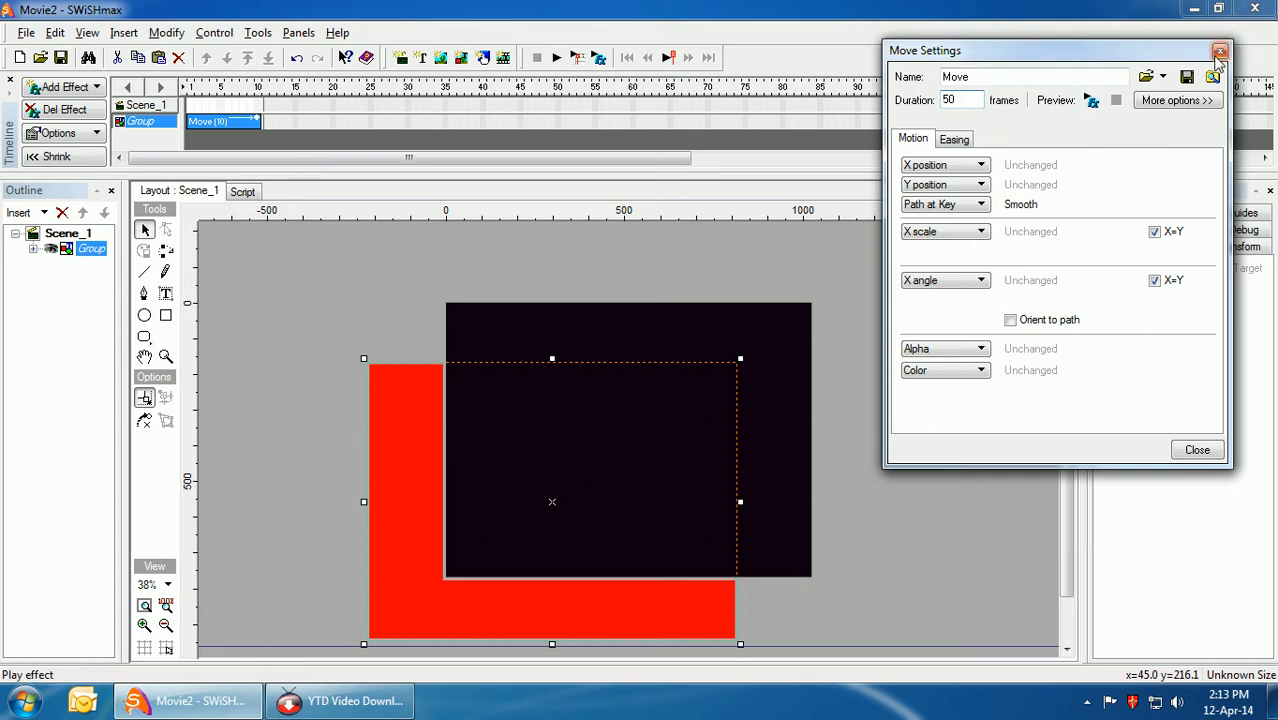
{"action": "left_click", "coordinate": [1210, 451]}
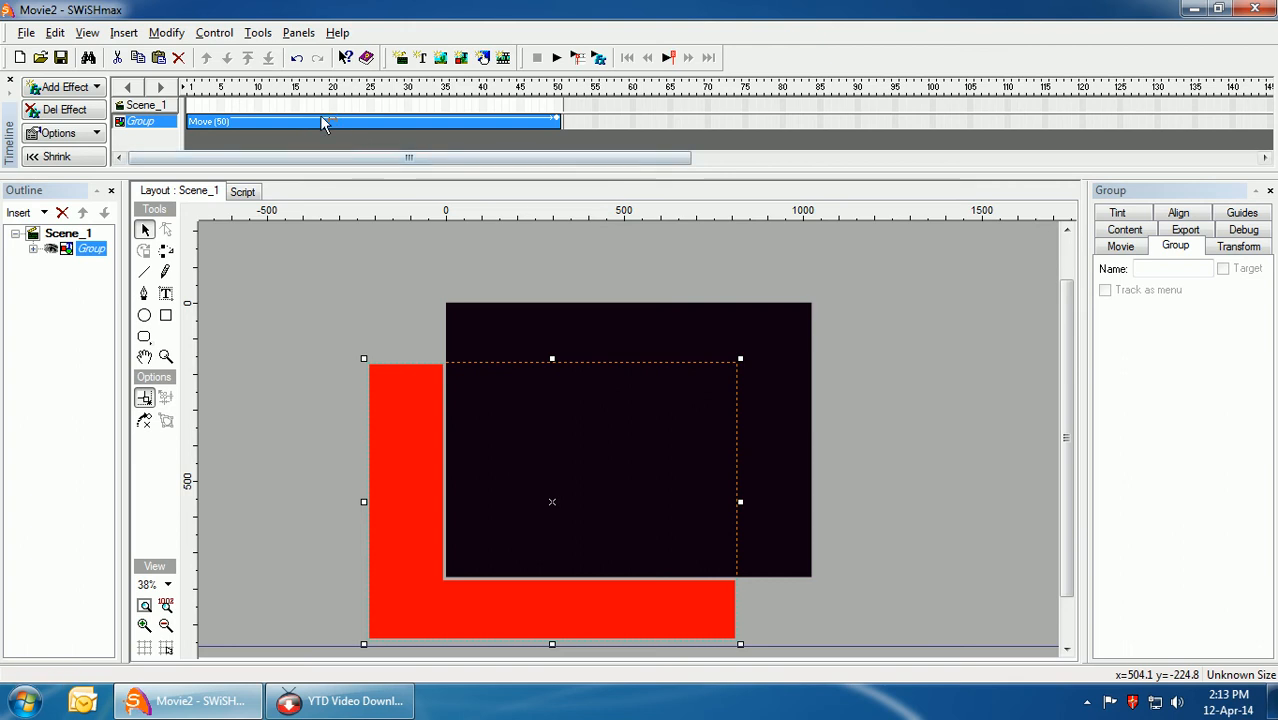
Extend the Move effect to 78 frames and, at frame 78, move the red group flush with the stage's left and bottom edges
{"action": "left_click_drag", "start_coordinate": [557, 121], "coordinate": [766, 116]}
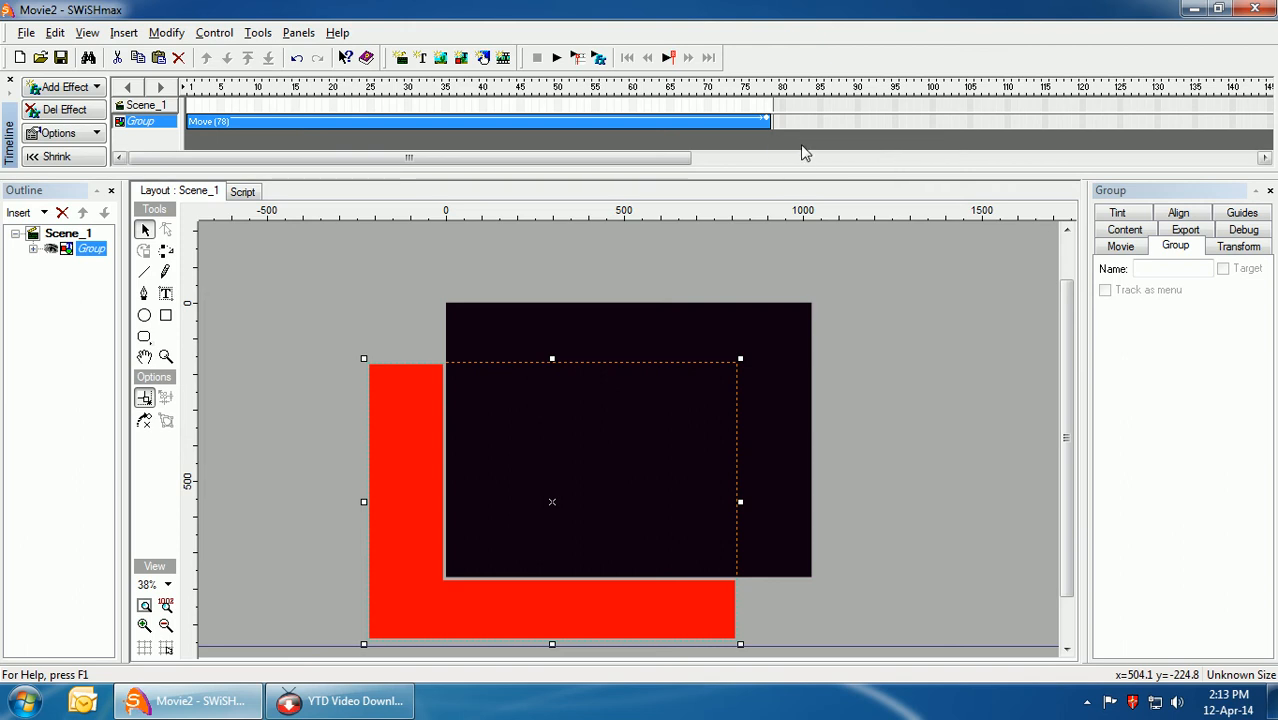
{"action": "left_click", "coordinate": [768, 88]}
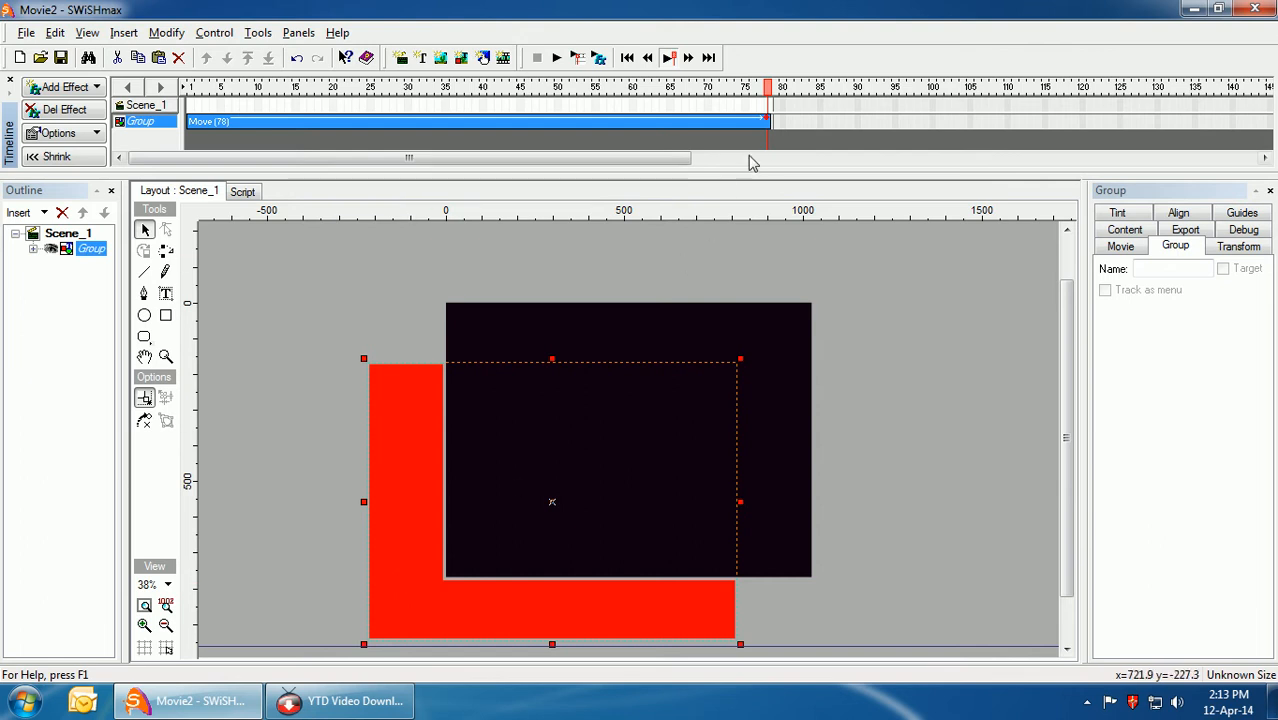
{"action": "left_click", "coordinate": [777, 88]}
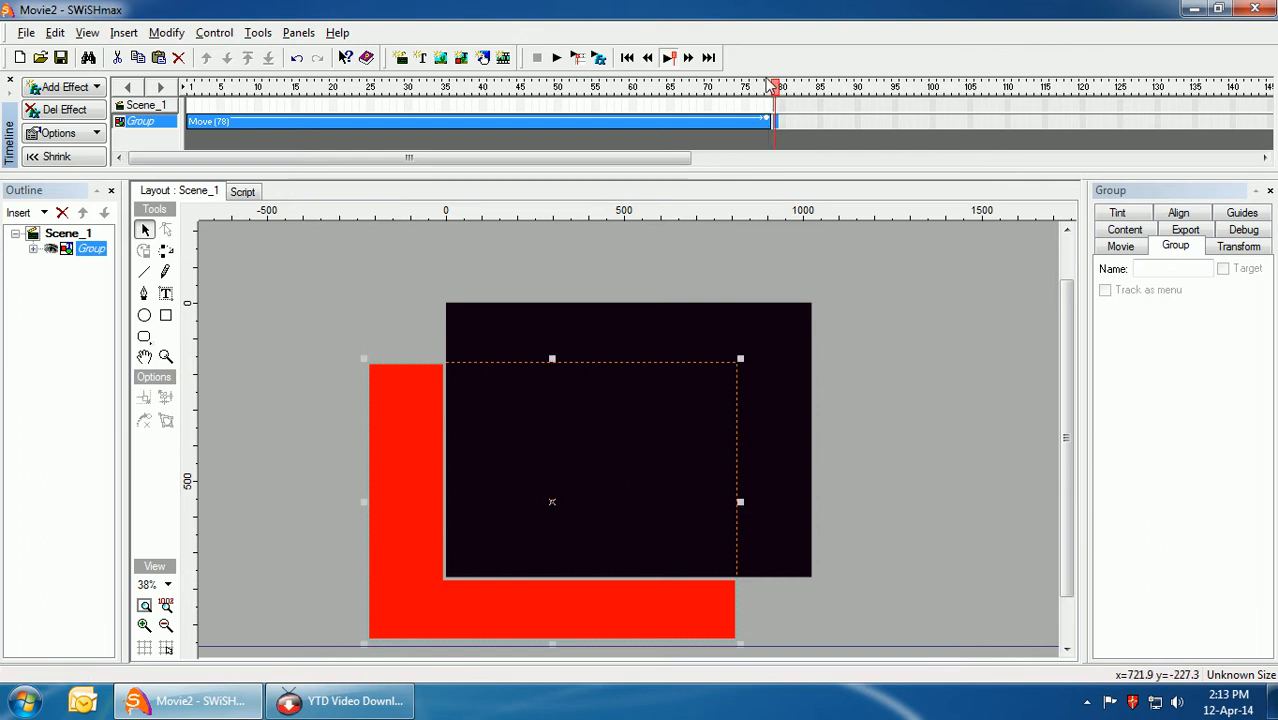
{"action": "left_click", "coordinate": [768, 86]}
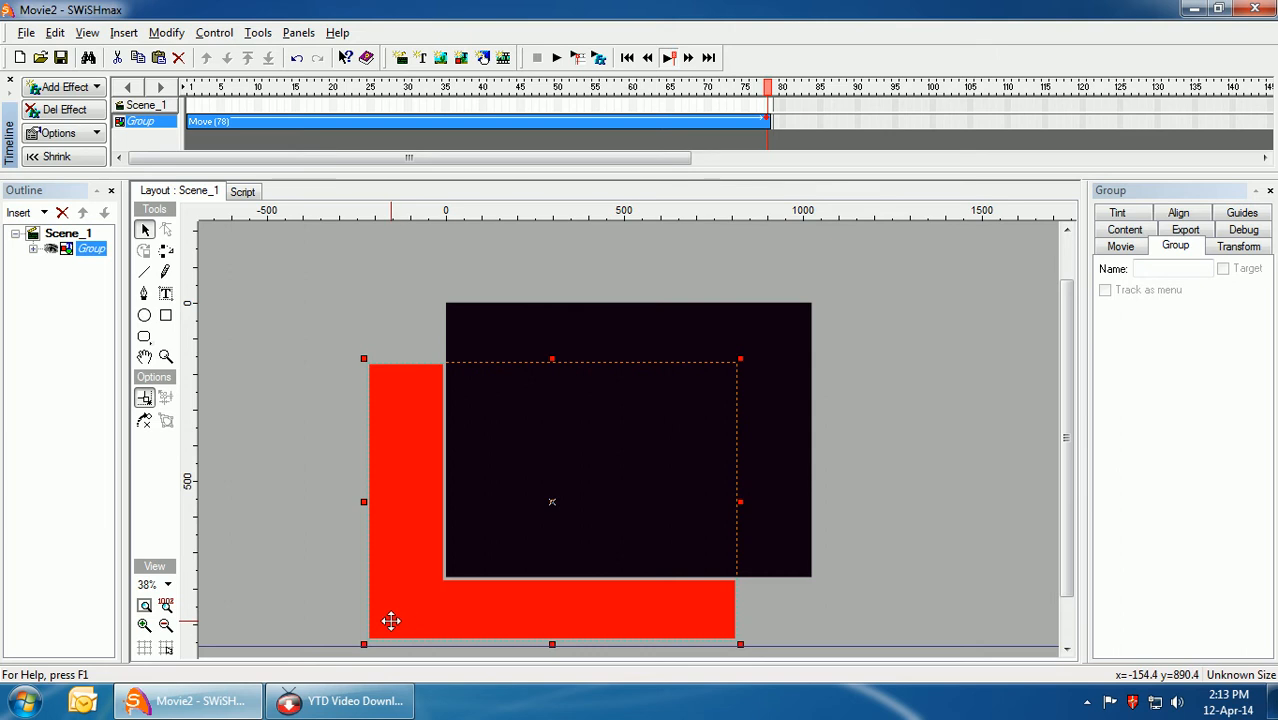
{"action": "left_click_drag", "start_coordinate": [391, 619], "coordinate": [469, 560]}
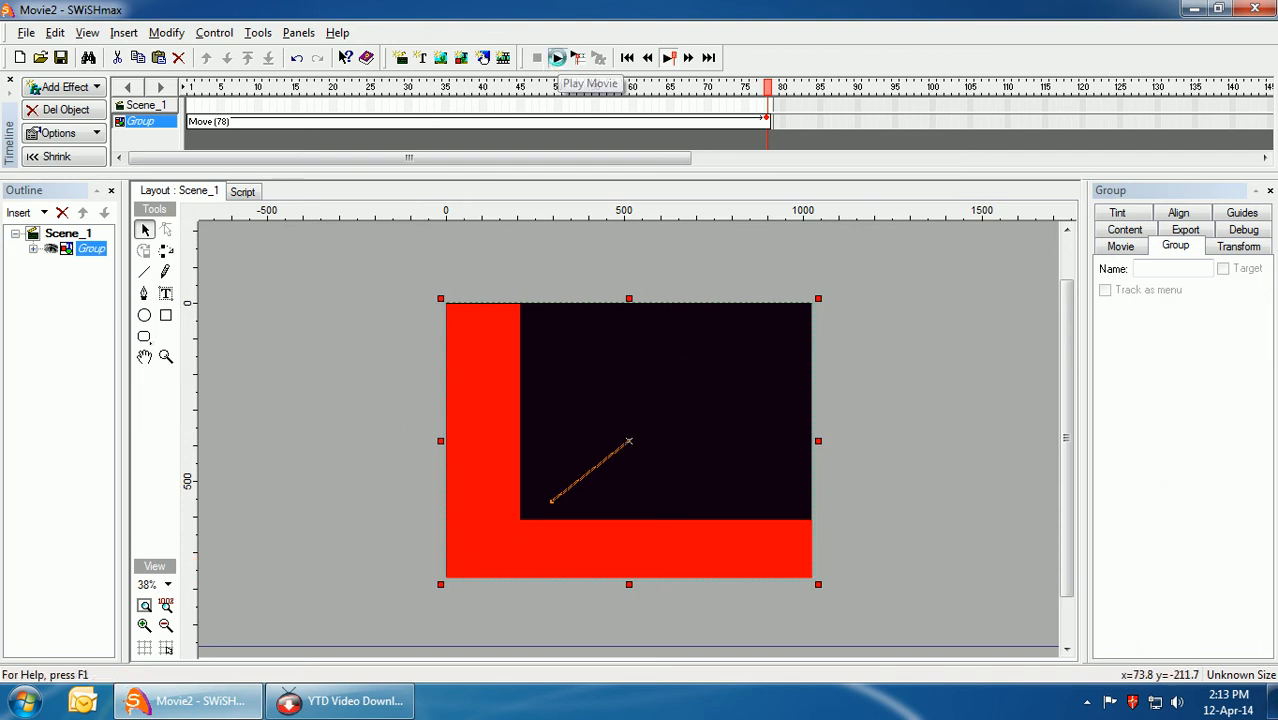
Play the movie to preview the group's motion, and stop it
{"action": "left_click", "coordinate": [558, 60]}
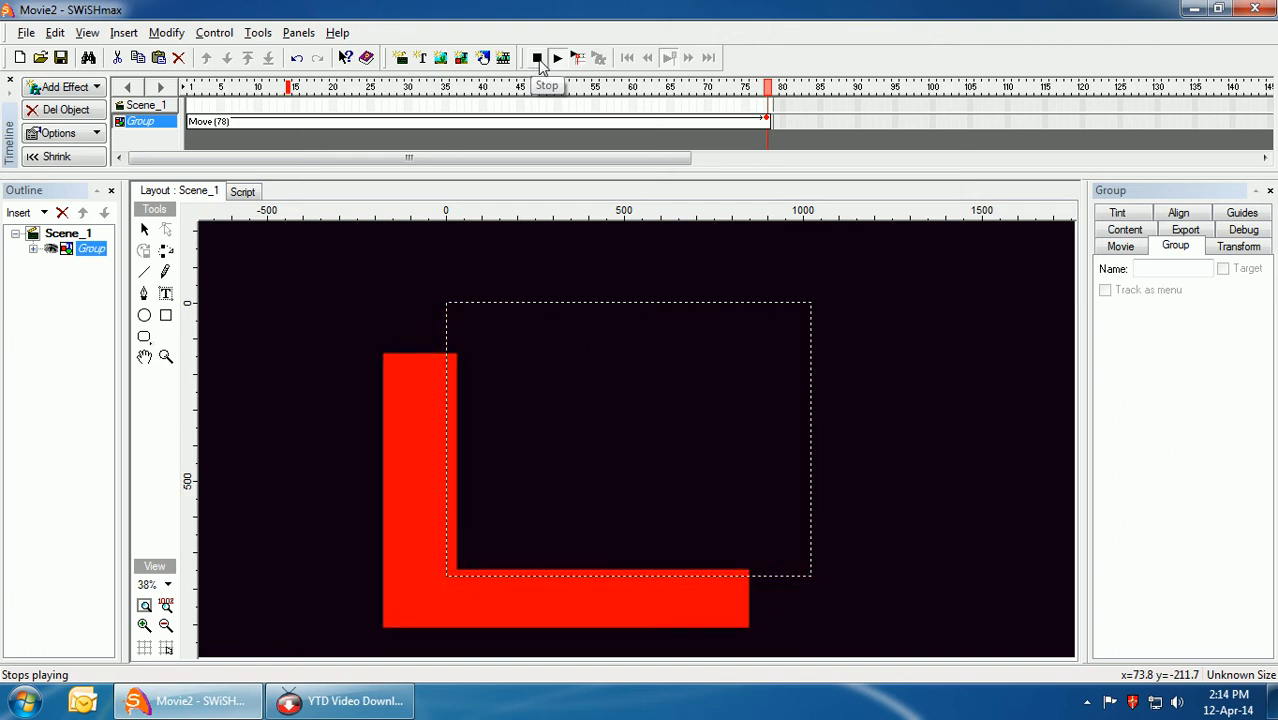
{"action": "left_click", "coordinate": [538, 59]}
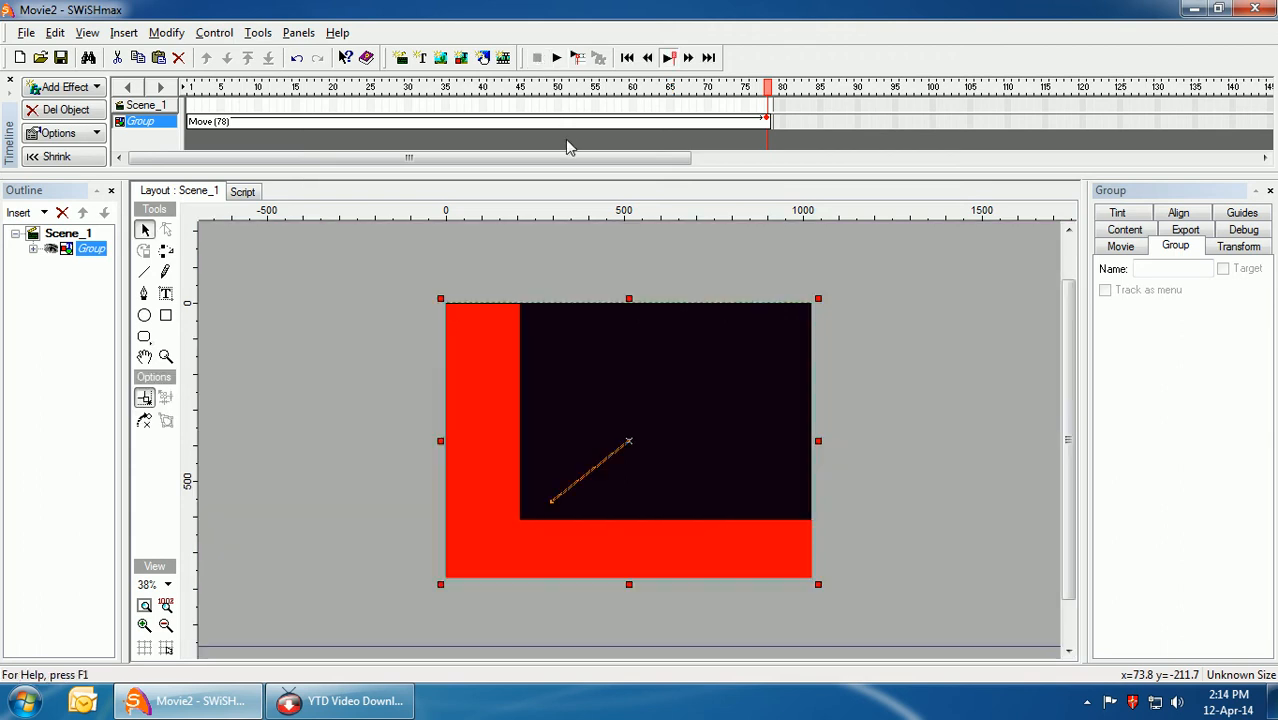
Add the static text "Welcome" near the top of the red vertical bar at frame 78
{"action": "left_click_drag", "start_coordinate": [556, 163], "coordinate": [633, 163]}
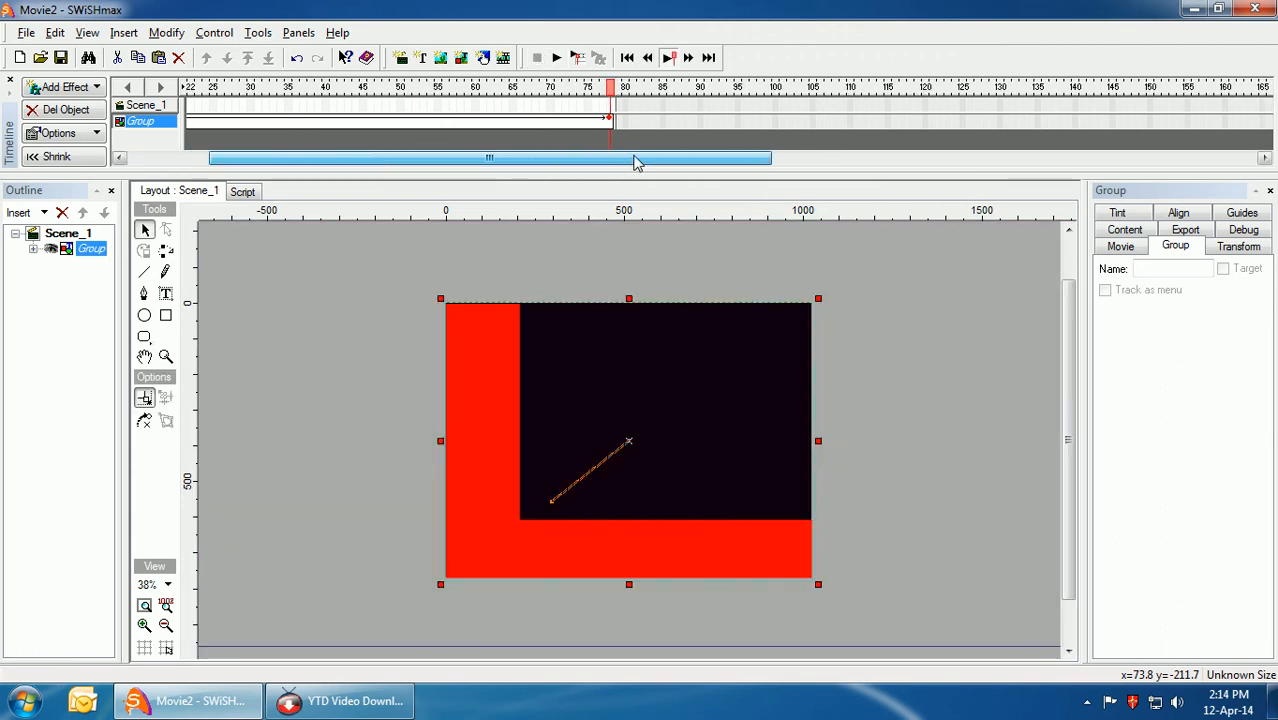
{"action": "left_click", "coordinate": [214, 348]}
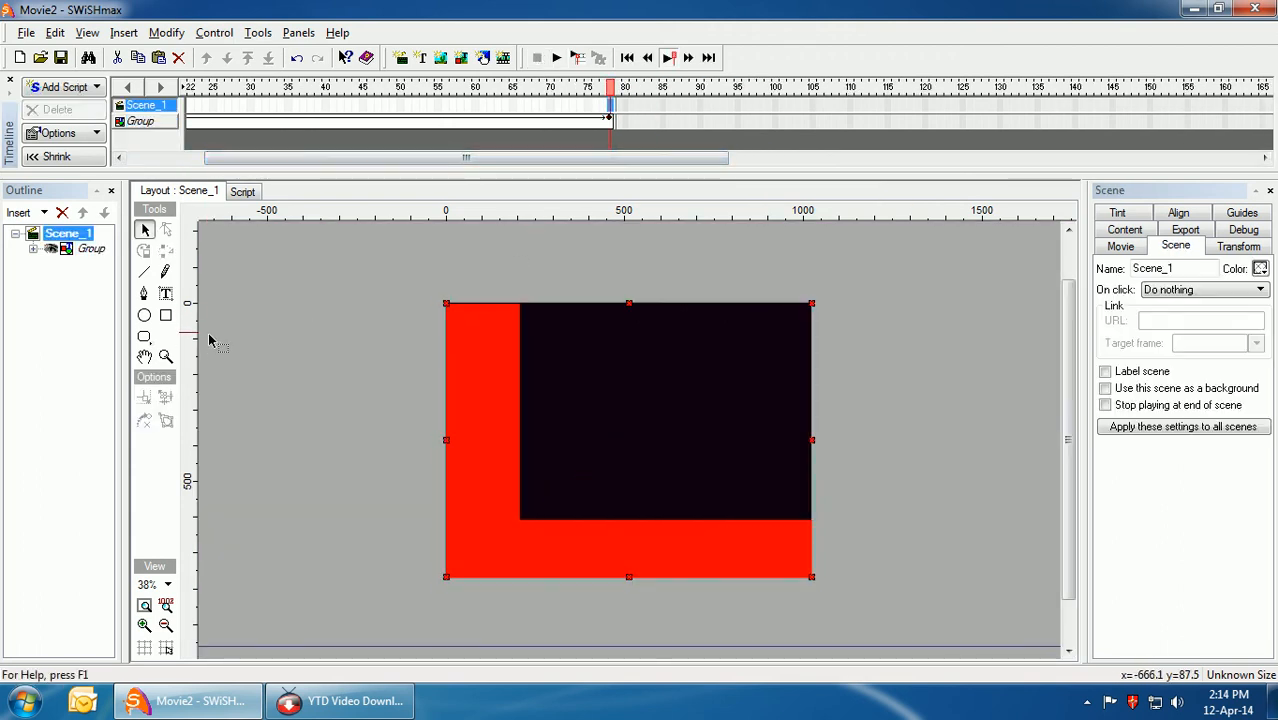
{"action": "left_click", "coordinate": [165, 297]}
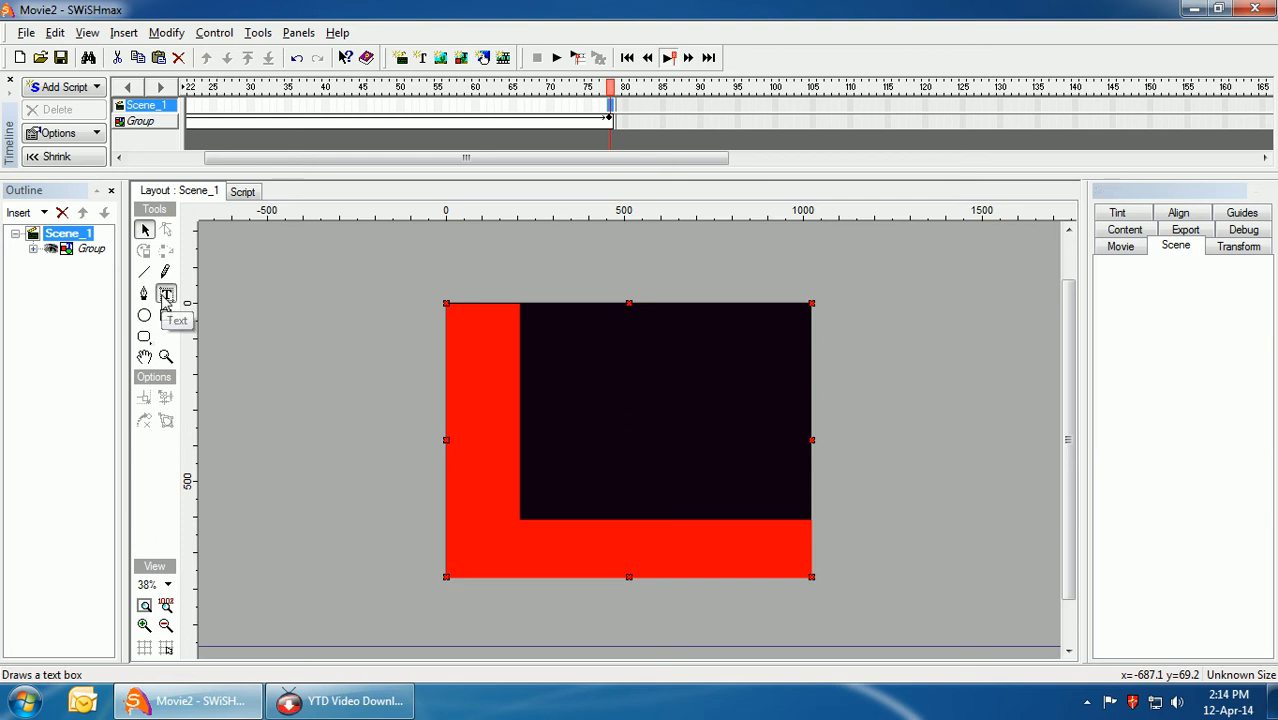
{"action": "left_click", "coordinate": [452, 331]}
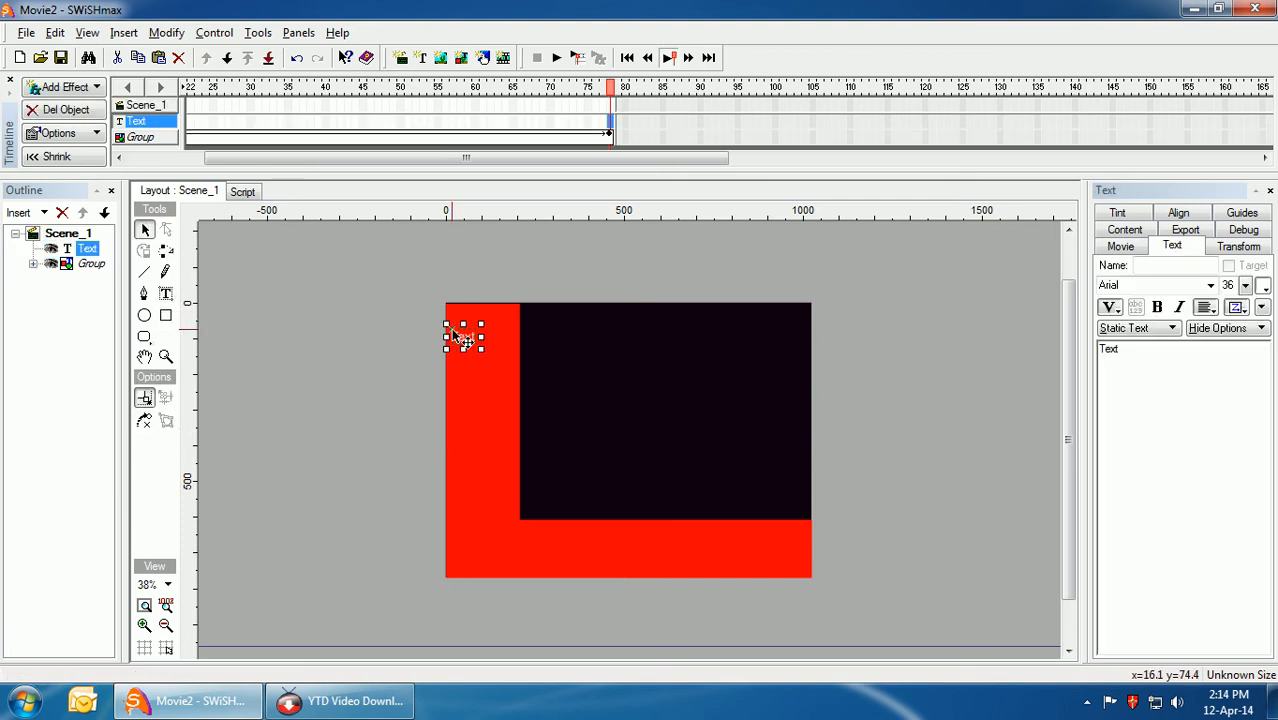
{"action": "left_click", "coordinate": [1174, 365]}
{"action": "type", "text": "Welcom"}
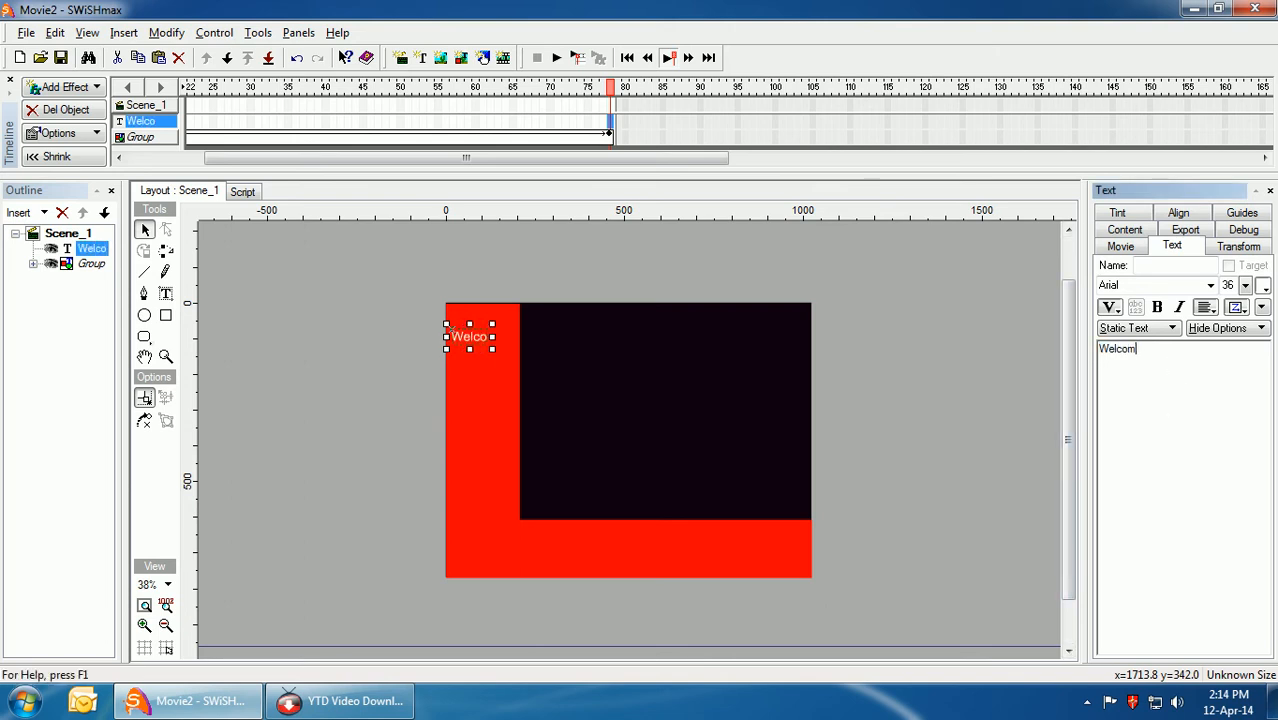
{"action": "type", "text": "e"}
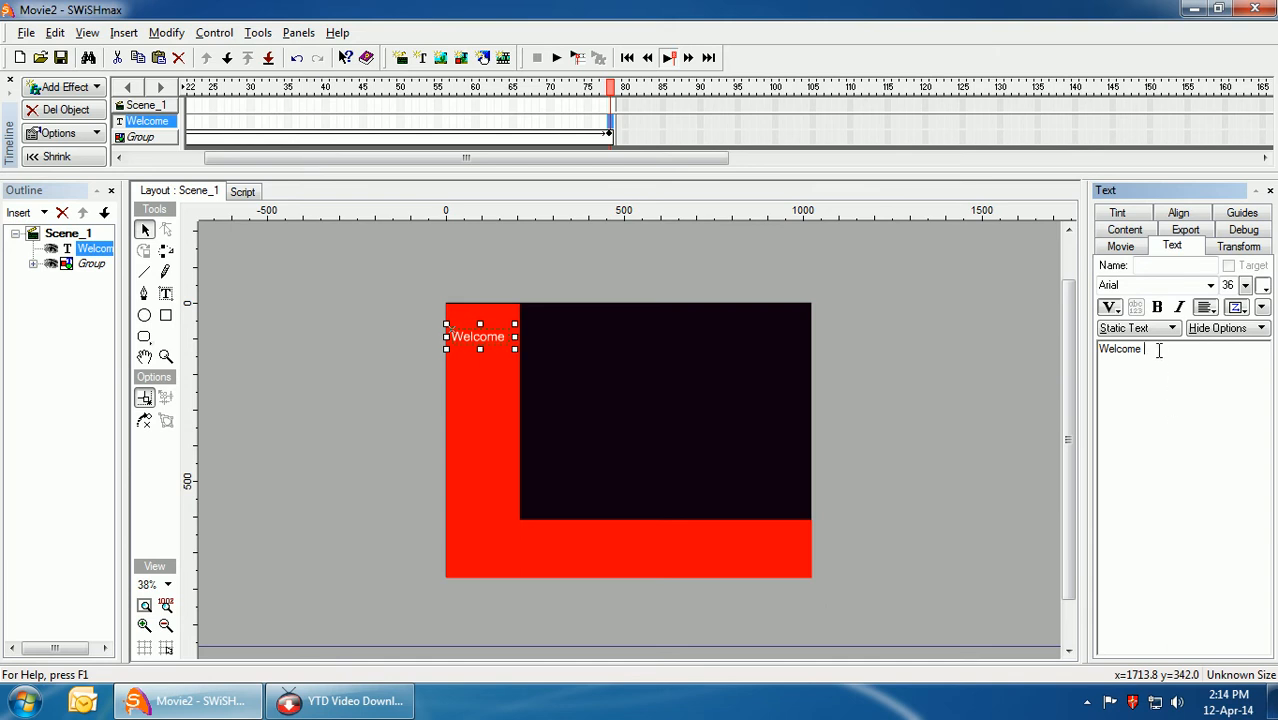
Set the Welcome text's font to Berlin Sans FB Demi at size 48
{"action": "left_click", "coordinate": [1208, 286]}
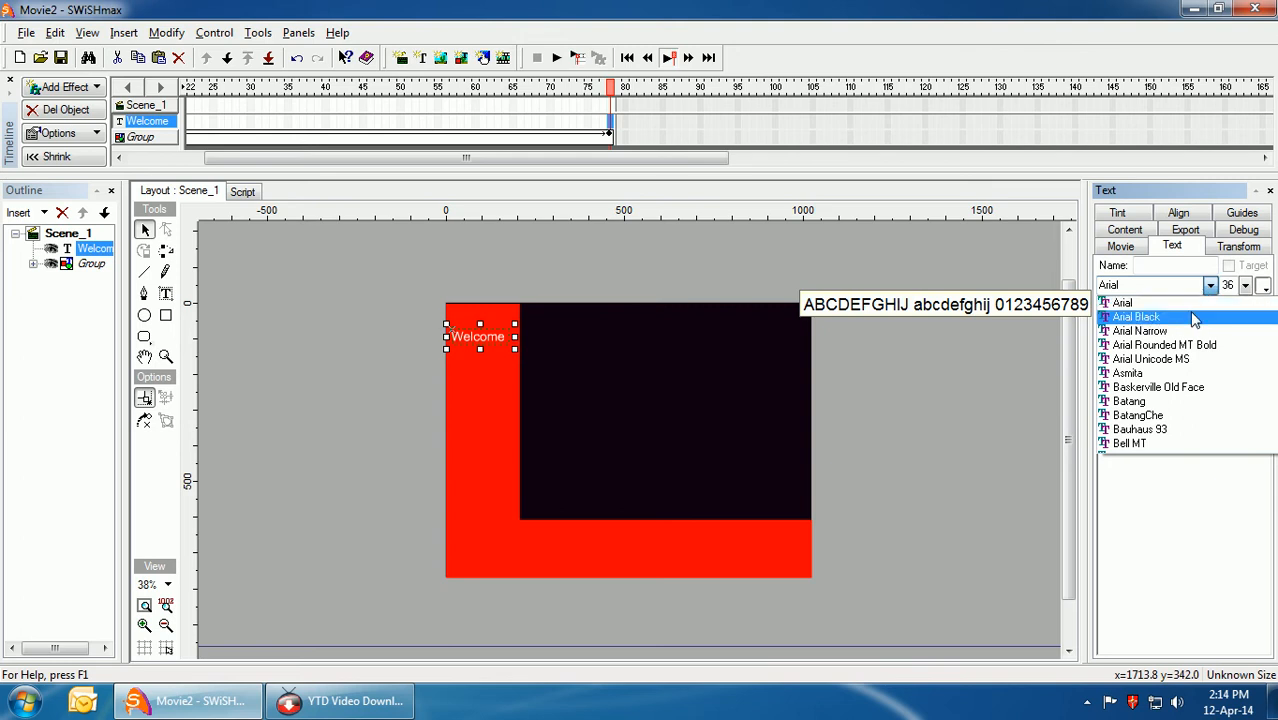
{"action": "left_click", "coordinate": [1200, 316]}
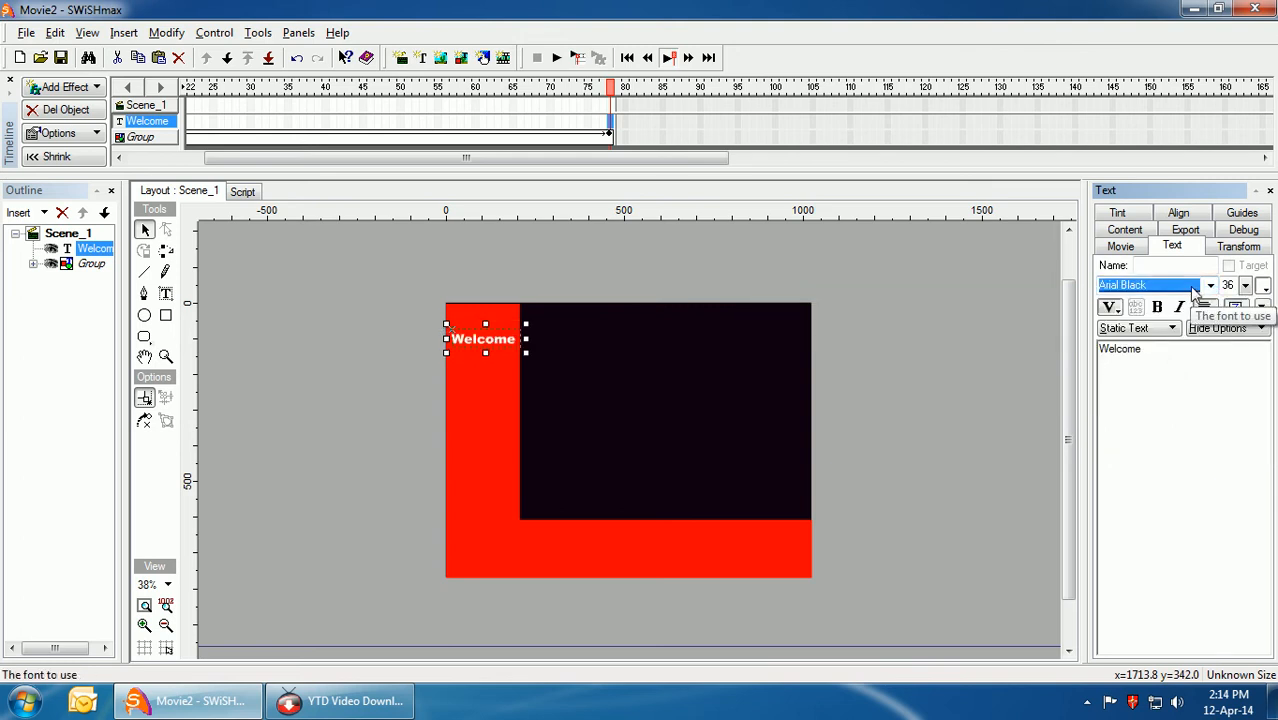
{"action": "left_click", "coordinate": [1210, 286]}
{"action": "scroll", "coordinate": [1200, 378], "scroll_direction": "down", "scroll_amount": 9}
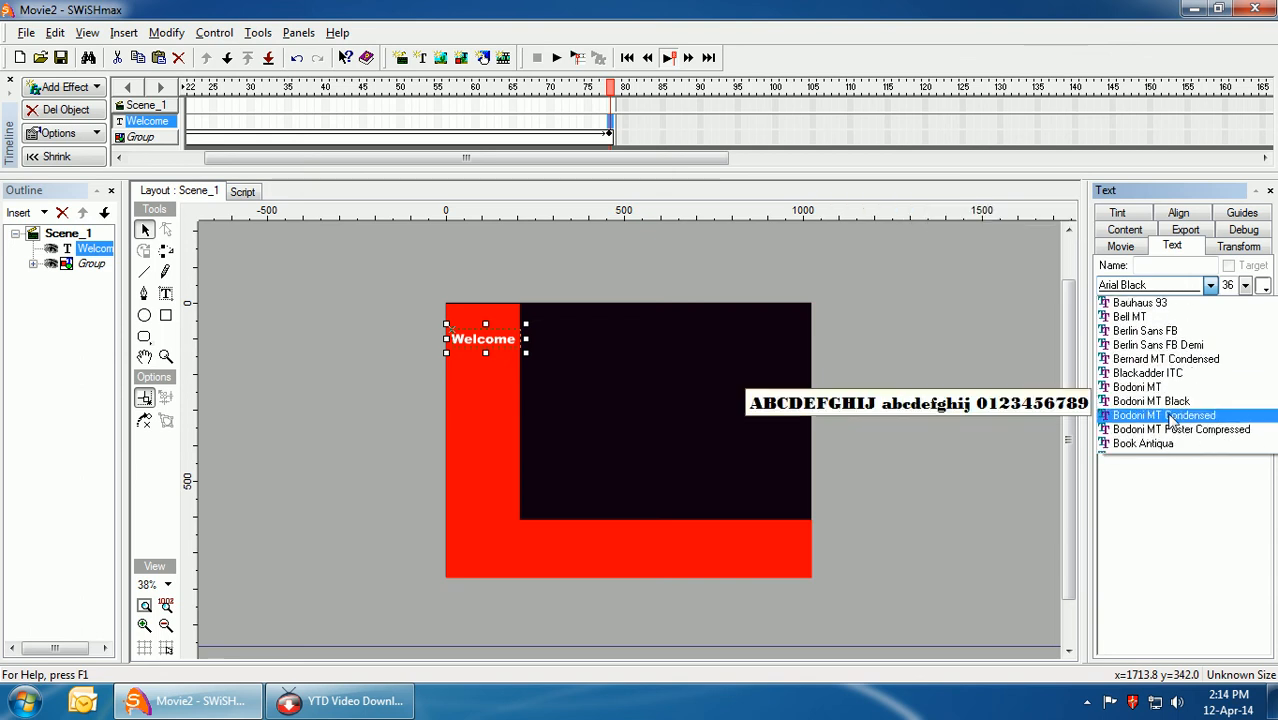
{"action": "left_click", "coordinate": [1170, 346]}
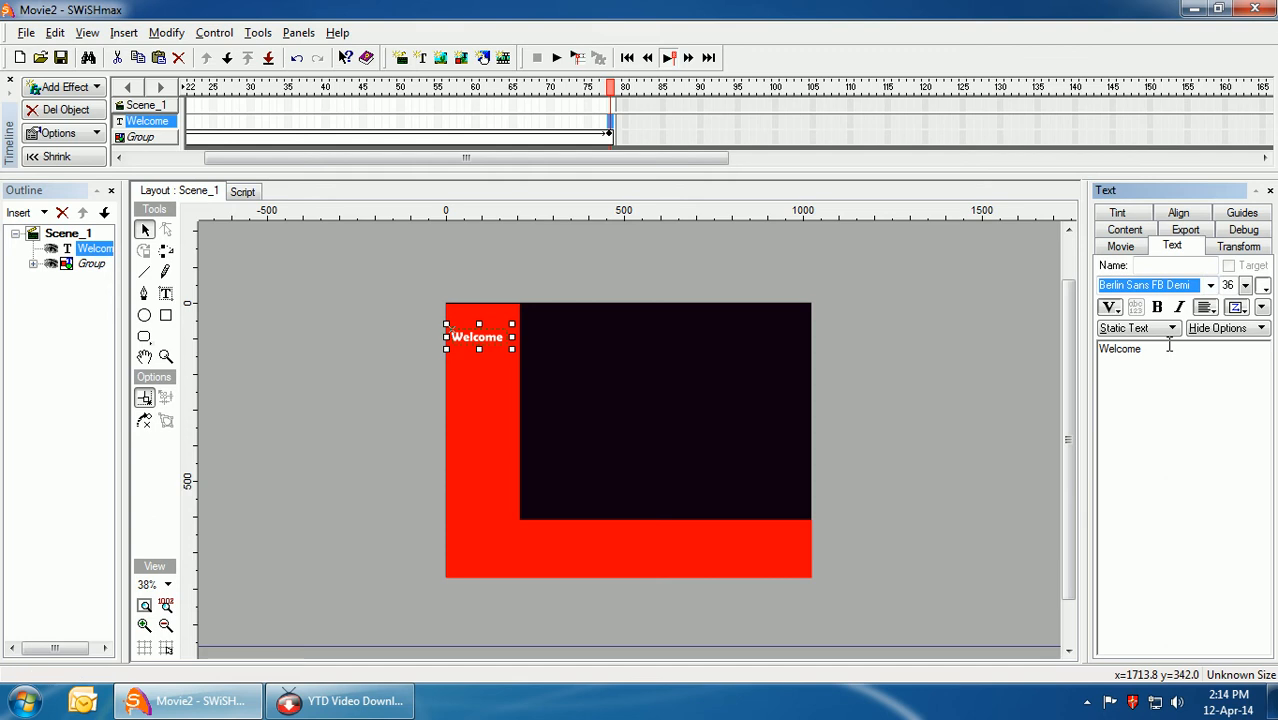
{"action": "left_click", "coordinate": [1245, 286]}
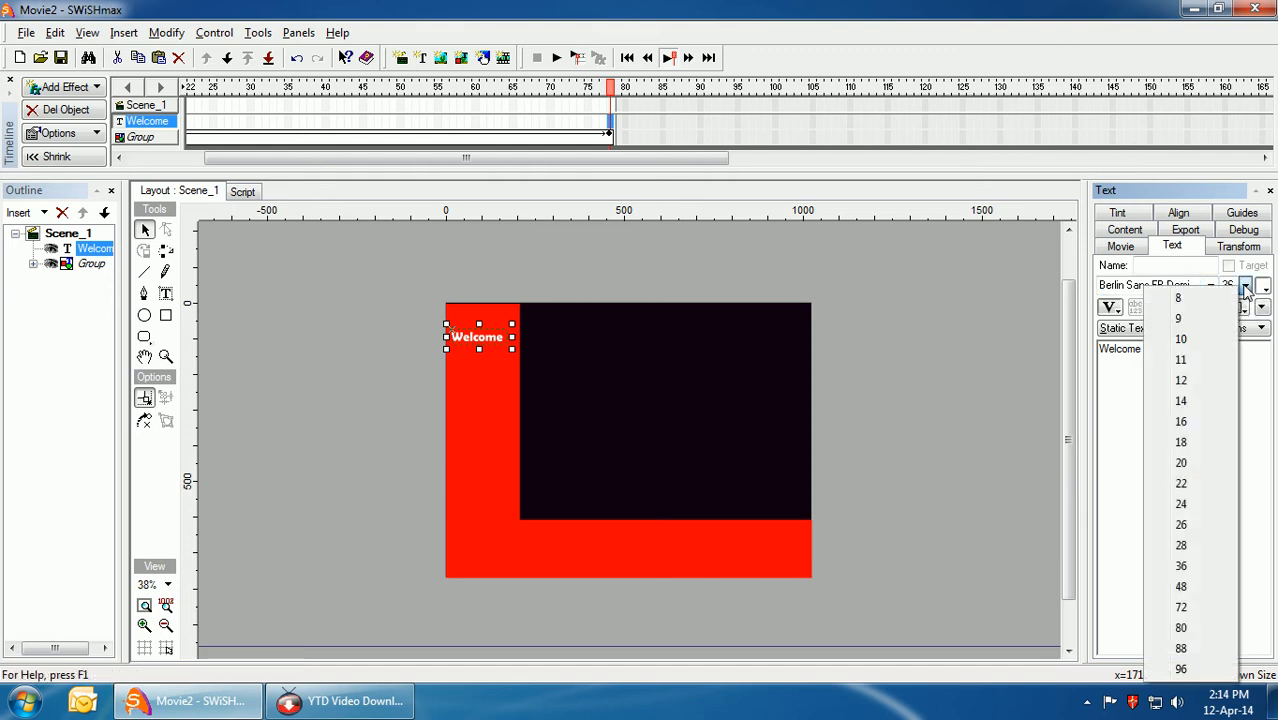
{"action": "left_click", "coordinate": [1181, 587]}
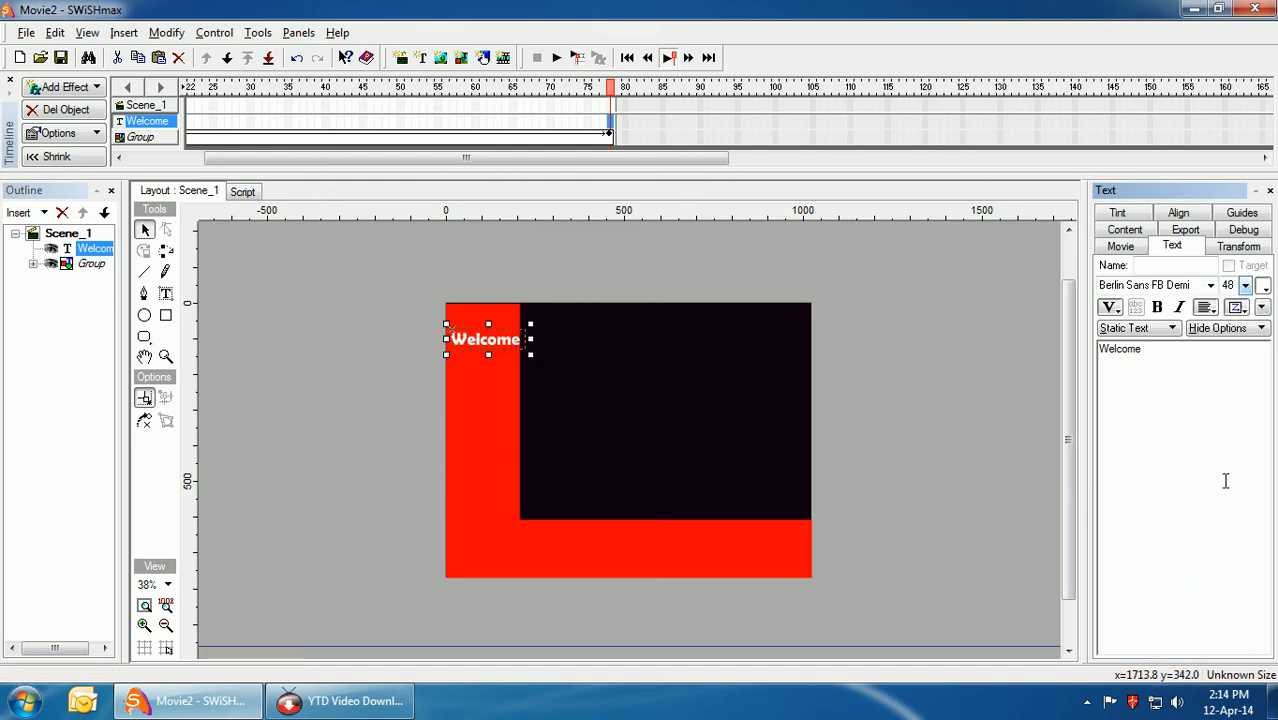
Color the Welcome text yellow and move it up about 40 px within the red vertical bar
{"action": "left_click", "coordinate": [1263, 288]}
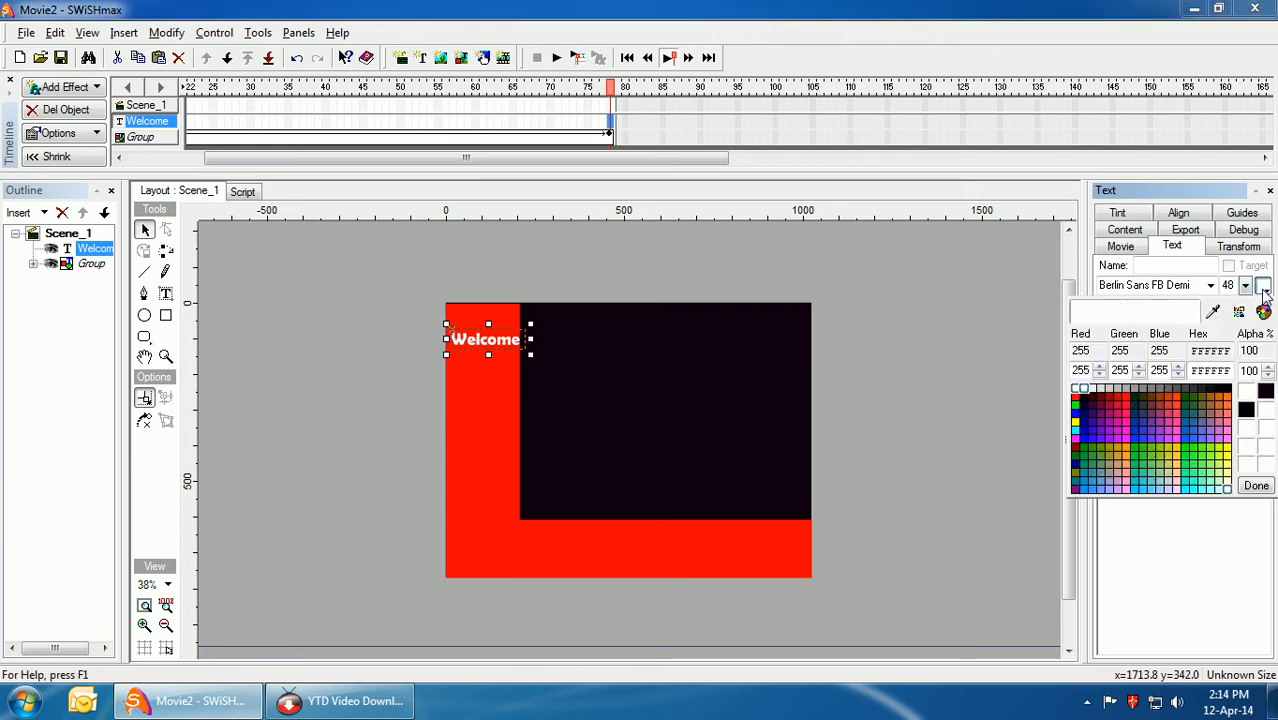
{"action": "left_click", "coordinate": [1075, 425]}
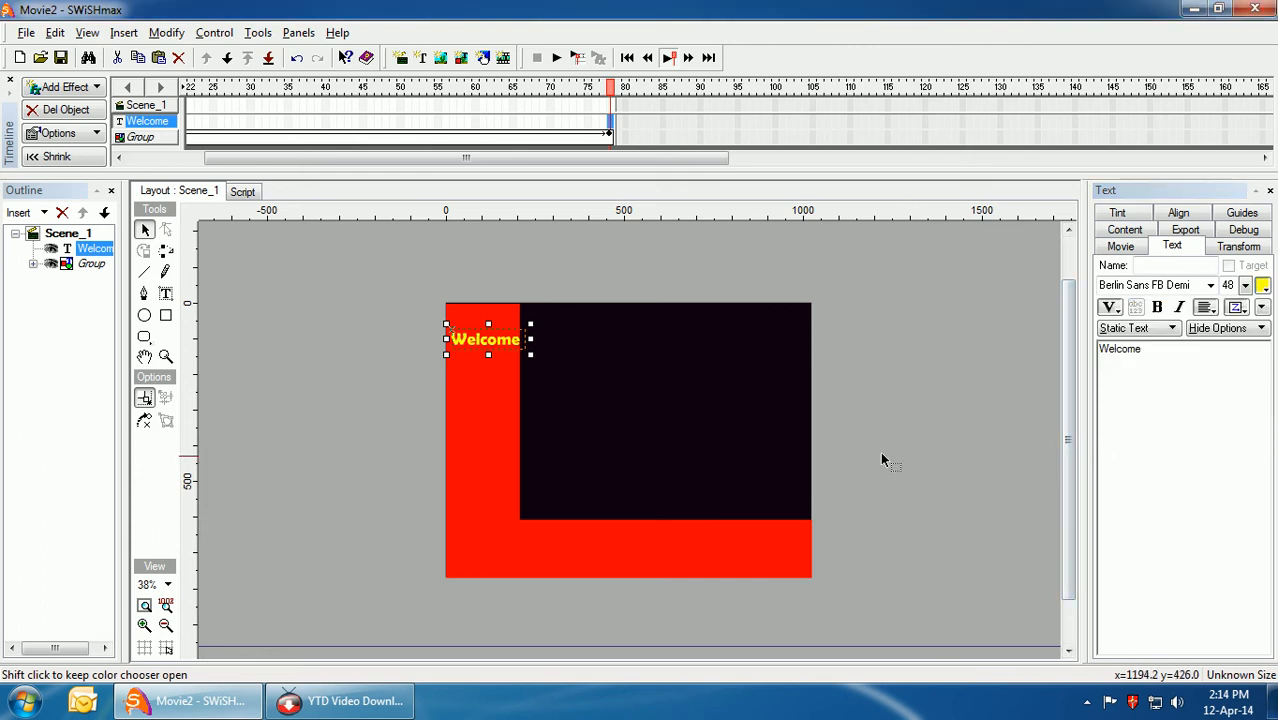
{"action": "left_click", "coordinate": [144, 606]}
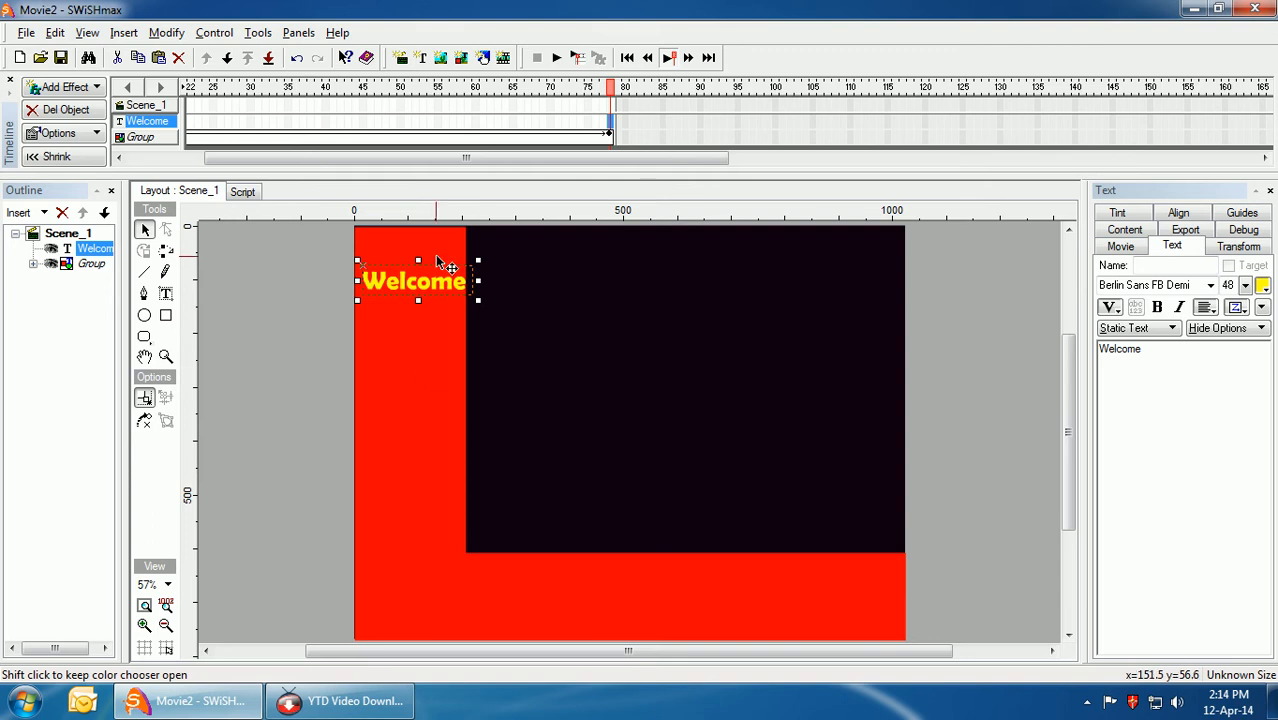
{"action": "left_click_drag", "start_coordinate": [436, 282], "coordinate": [435, 257]}
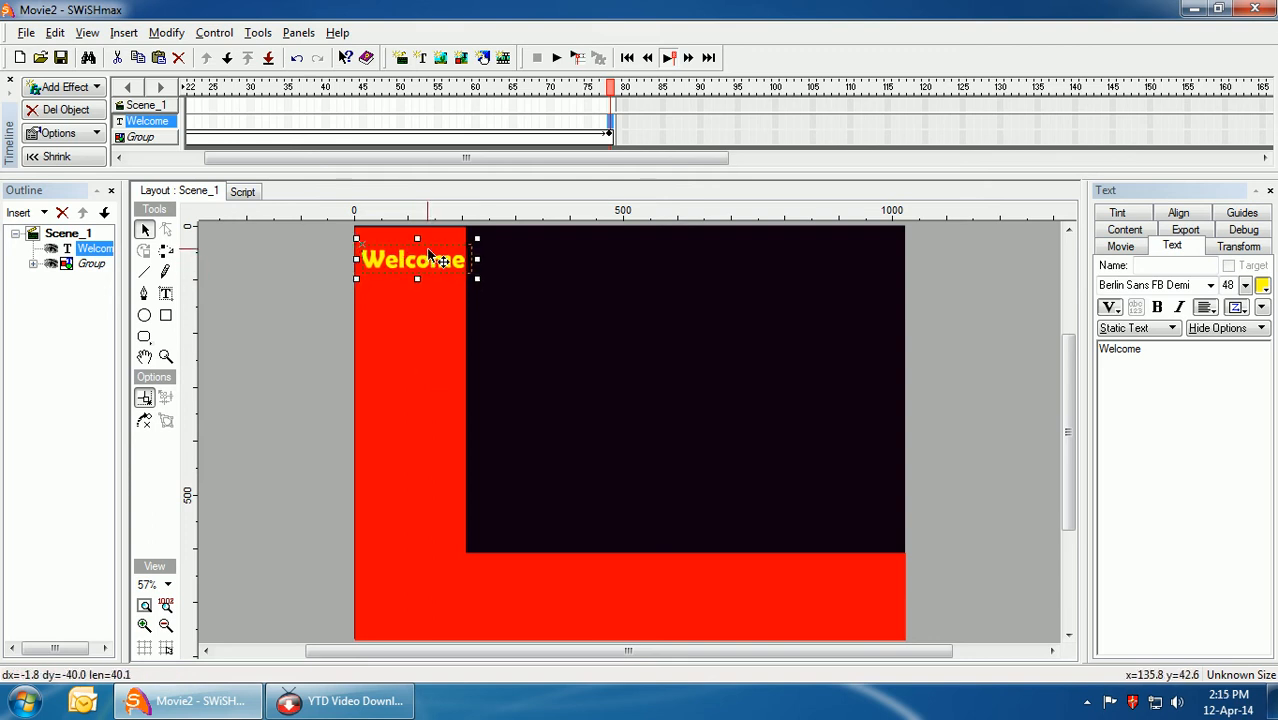
Insert the image logo.gif from the Logo folder into the scene
{"action": "left_click", "coordinate": [130, 33]}
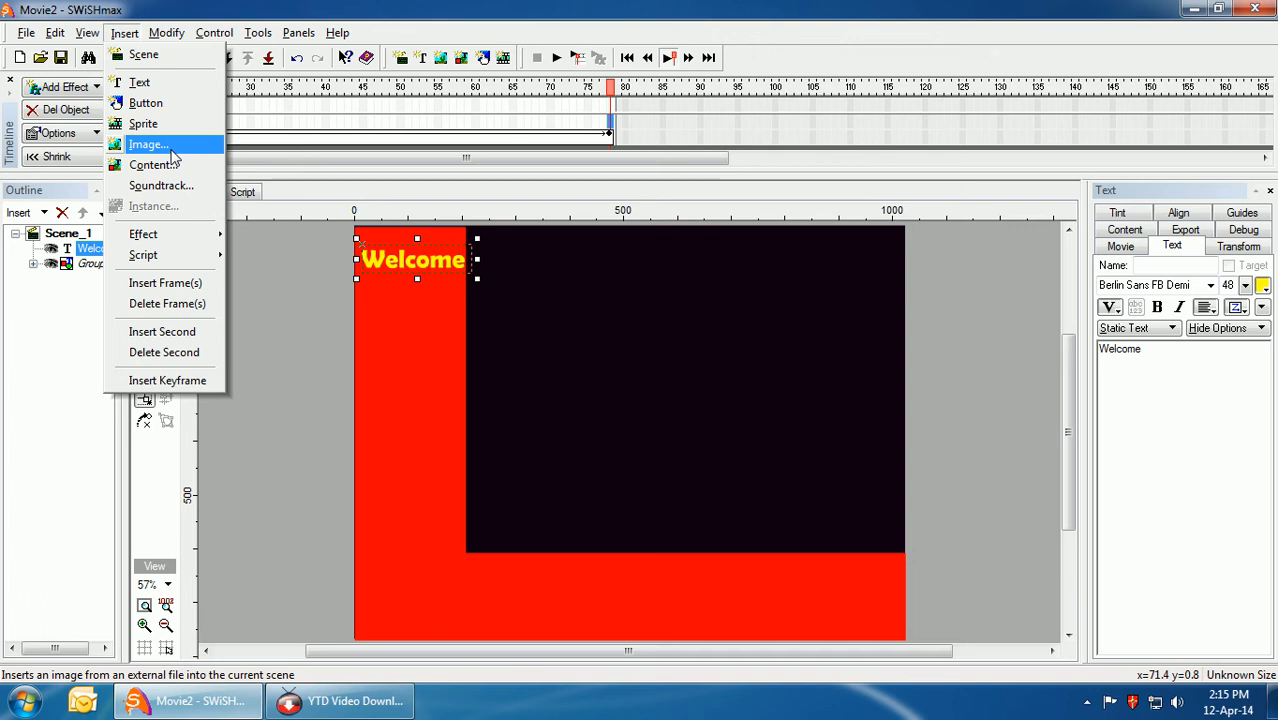
{"action": "left_click", "coordinate": [150, 145]}
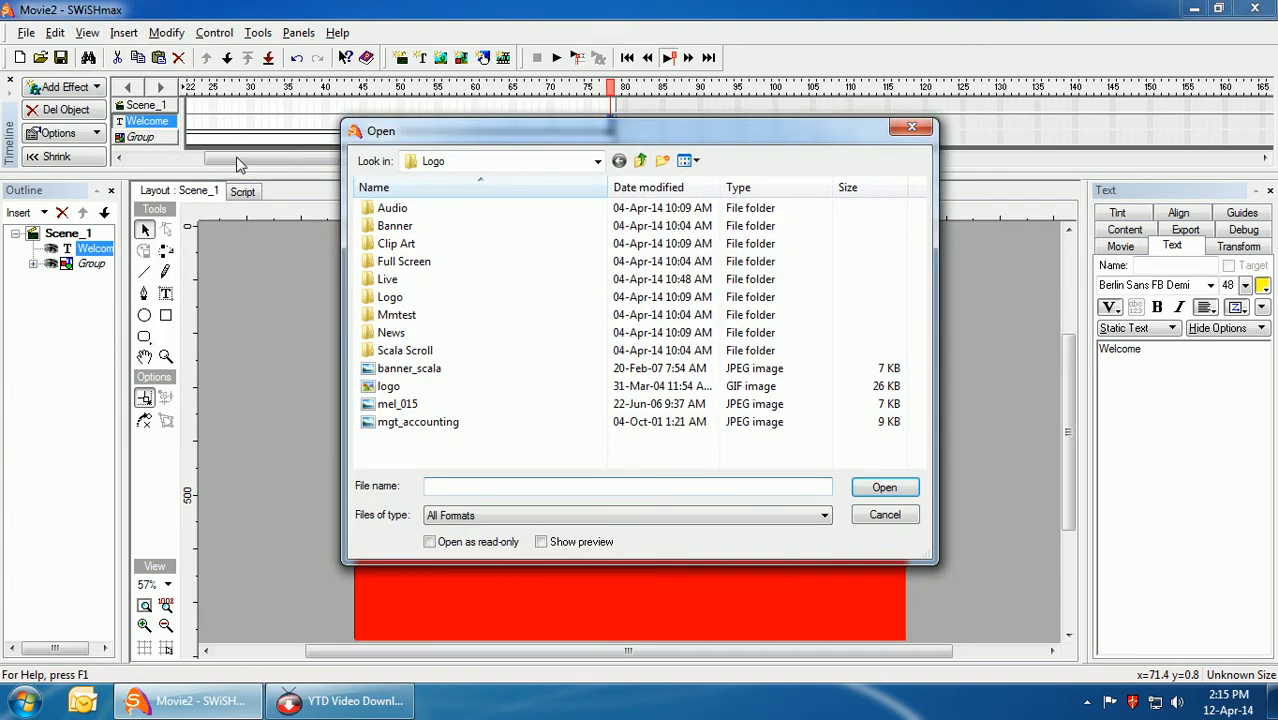
{"action": "left_click", "coordinate": [500, 388]}
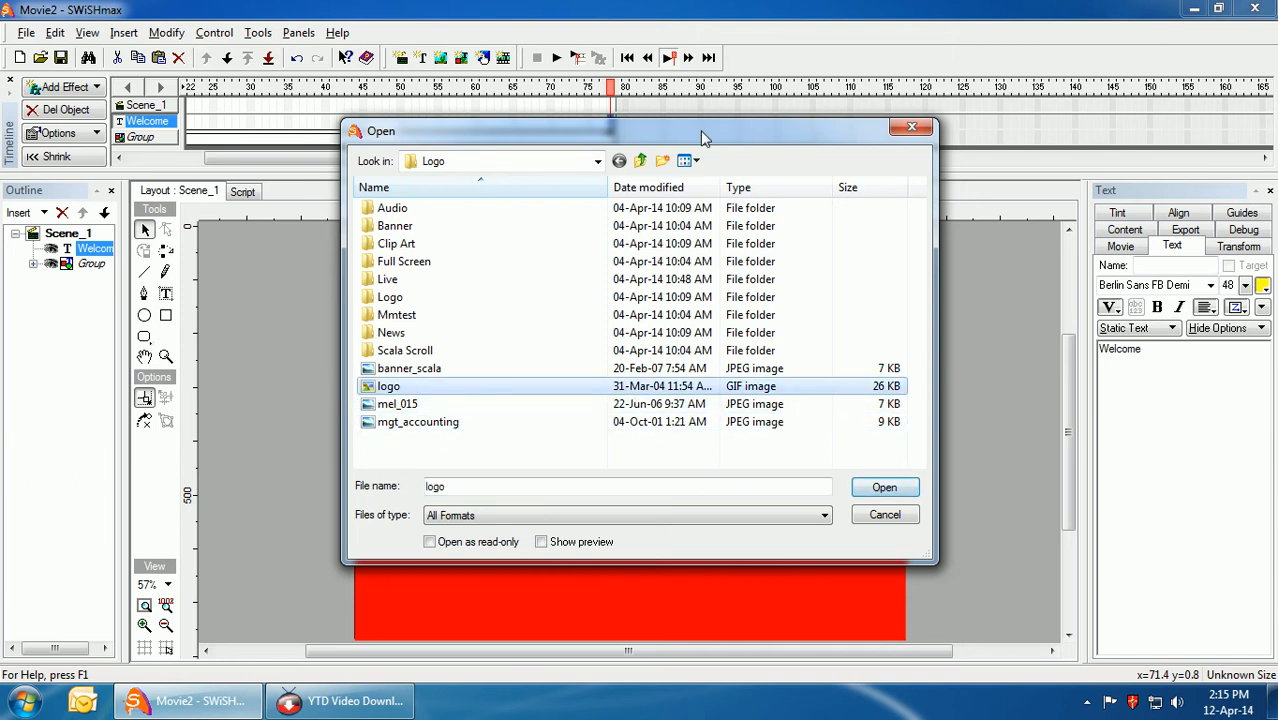
{"action": "left_click_drag", "start_coordinate": [705, 132], "coordinate": [830, 62]}
{"action": "left_click", "coordinate": [720, 91]}
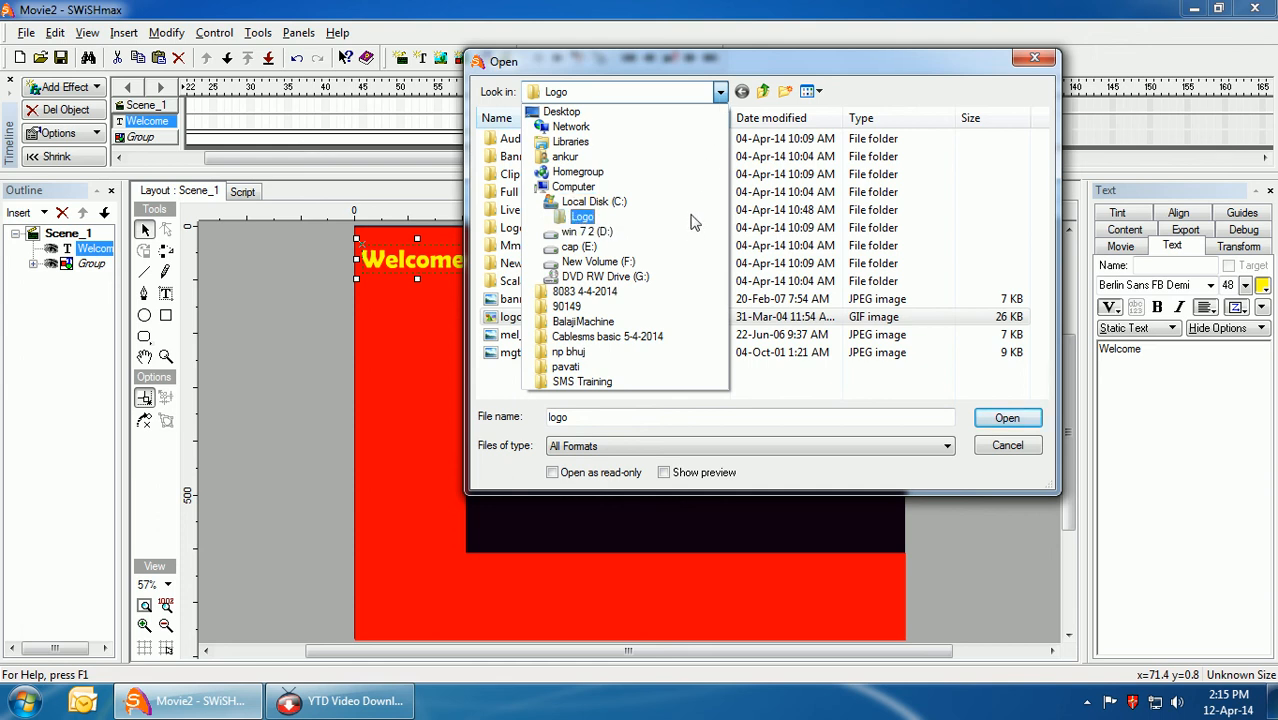
{"action": "left_click", "coordinate": [694, 222]}
{"action": "left_click", "coordinate": [1032, 420]}
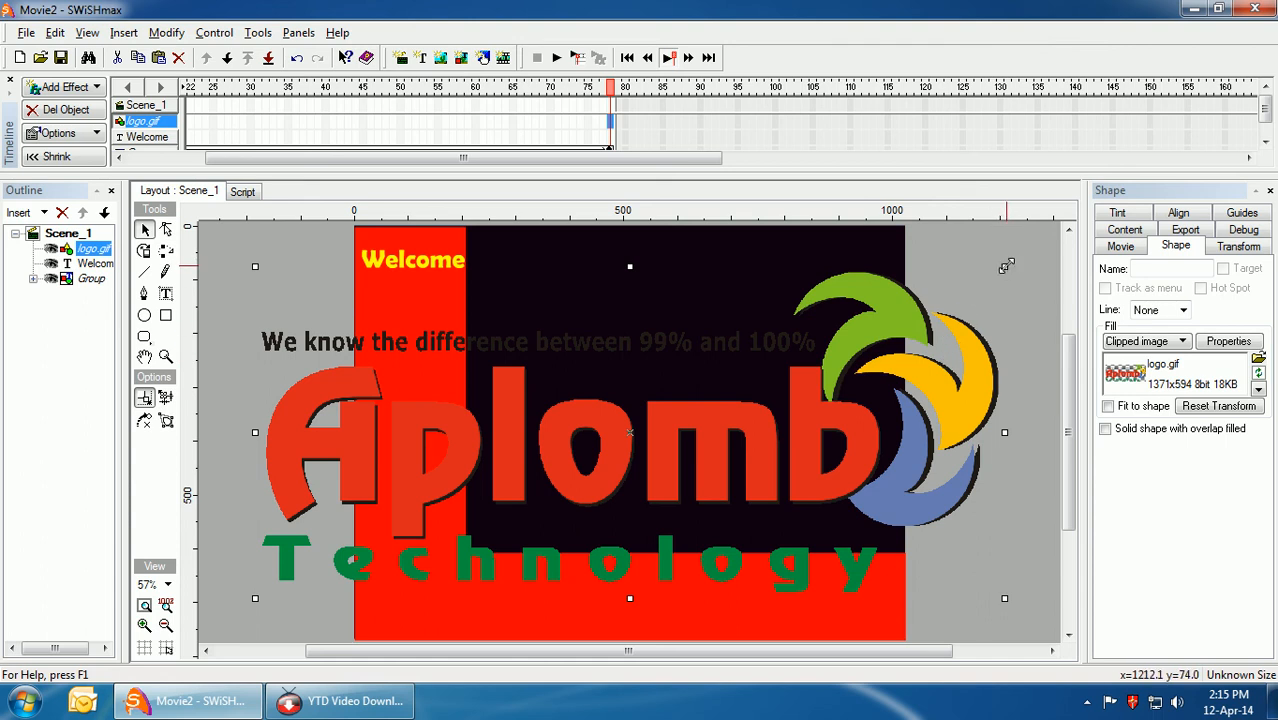
Shrink the logo to about 390 px wide and place it in the lower part of the dark area above the red bar
{"action": "left_click_drag", "start_coordinate": [1005, 267], "coordinate": [527, 468]}
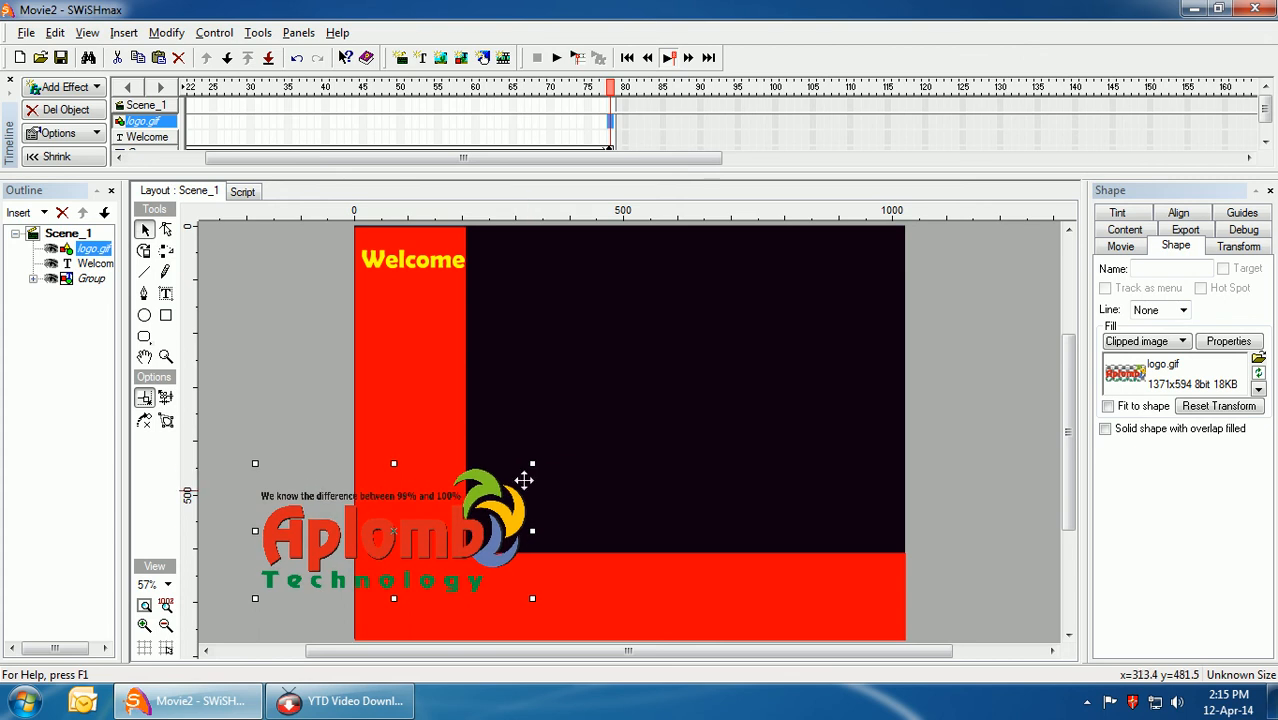
{"action": "left_click_drag", "start_coordinate": [477, 535], "coordinate": [785, 469]}
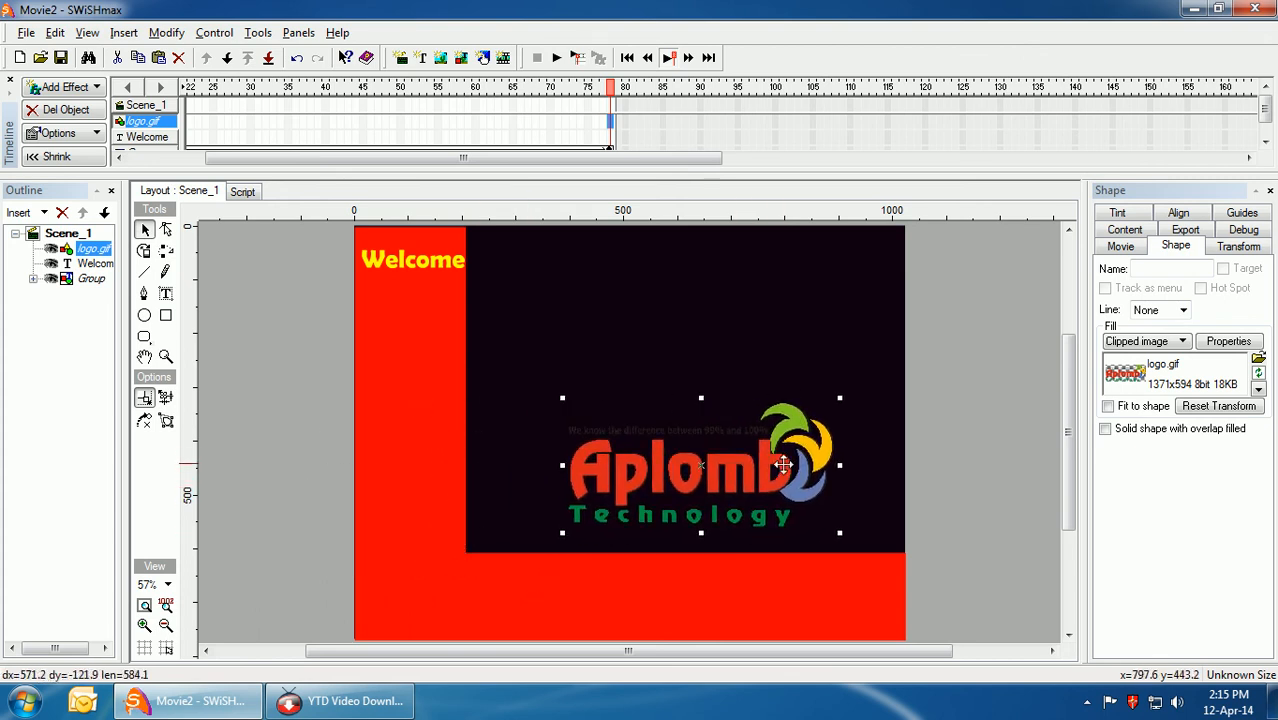
{"action": "left_click_drag", "start_coordinate": [840, 398], "coordinate": [783, 413]}
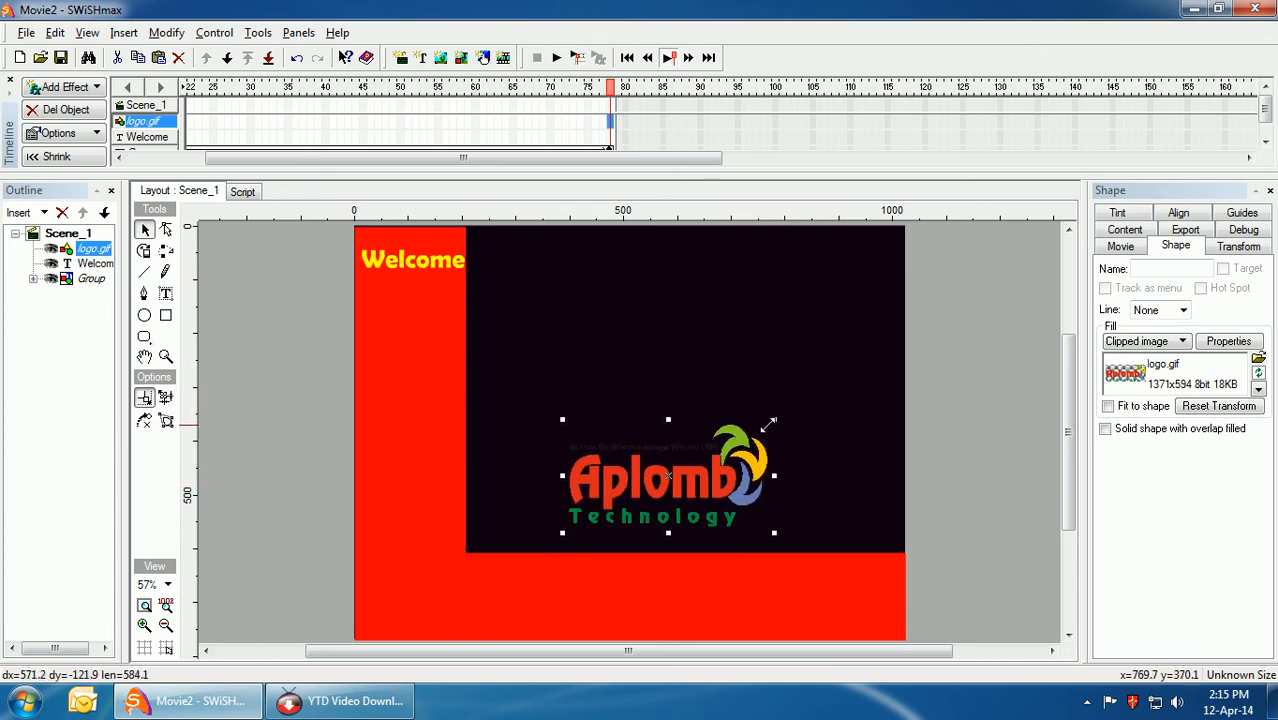
Move the logo onto the right end of the lower red bar and shrink it to about 300 px wide
{"action": "left_click_drag", "start_coordinate": [697, 472], "coordinate": [775, 598]}
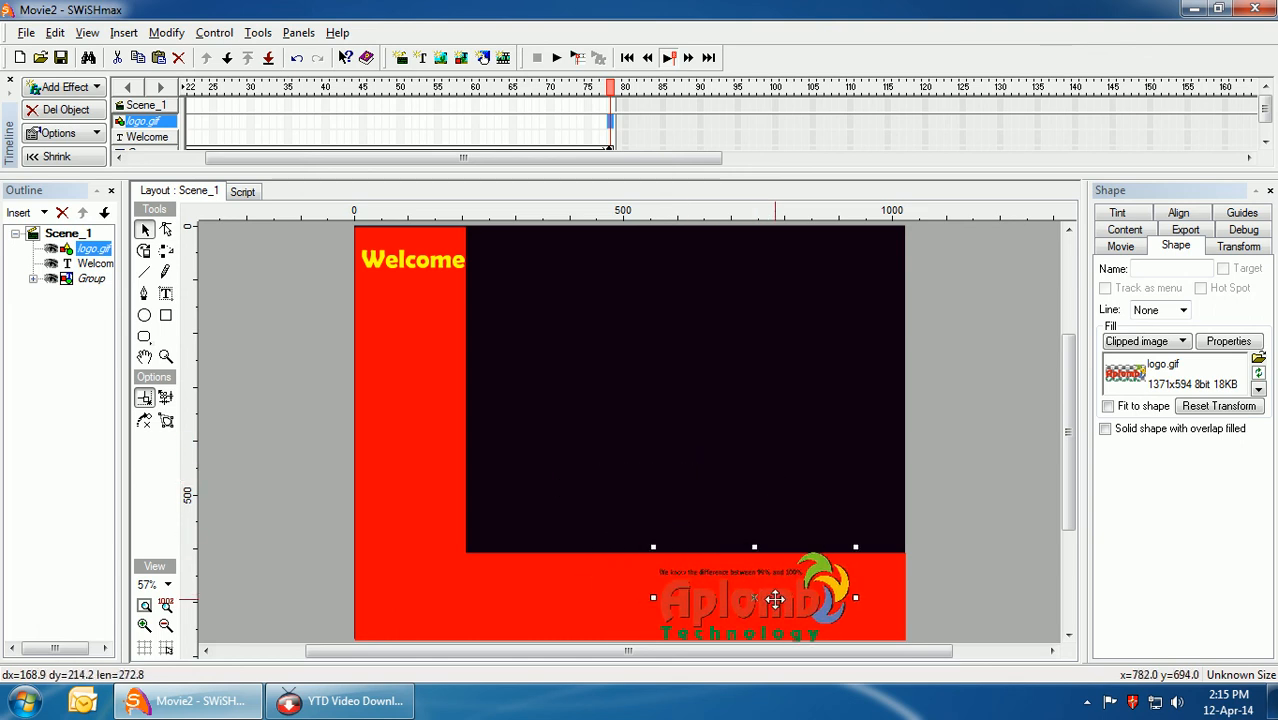
{"action": "left_click_drag", "start_coordinate": [855, 547], "coordinate": [810, 565]}
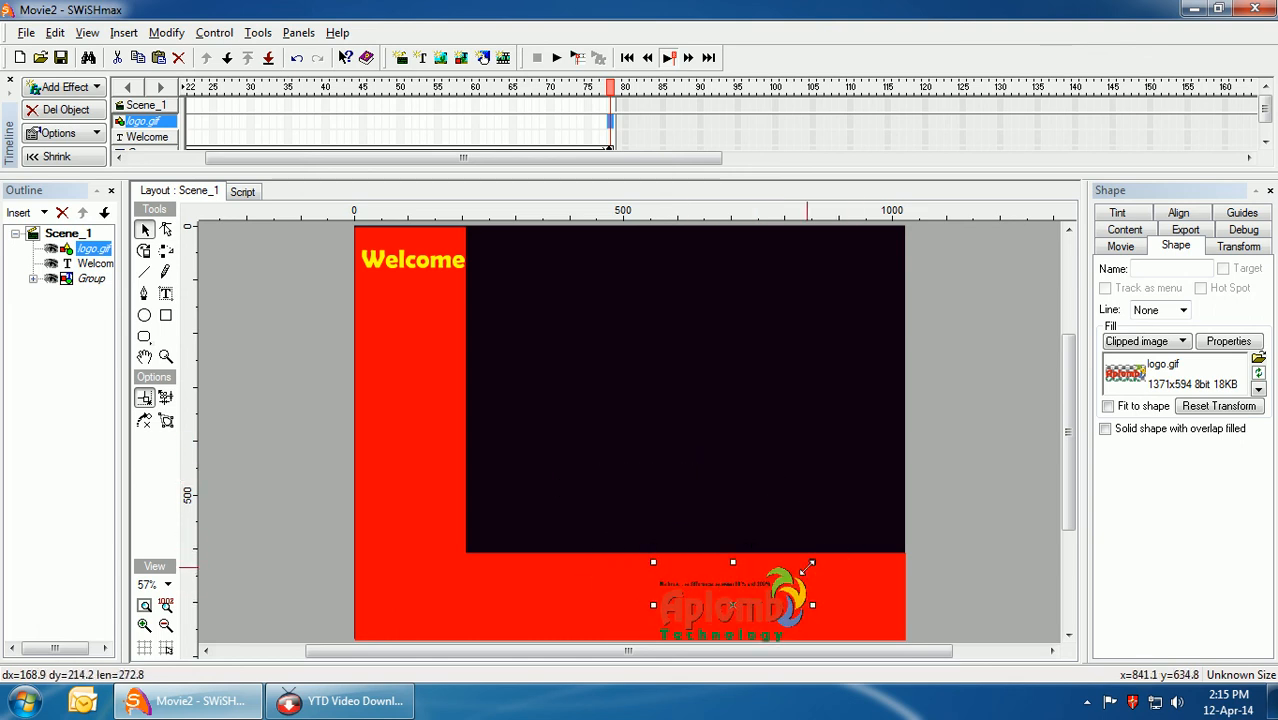
{"action": "left_click_drag", "start_coordinate": [1058, 460], "coordinate": [1065, 480]}
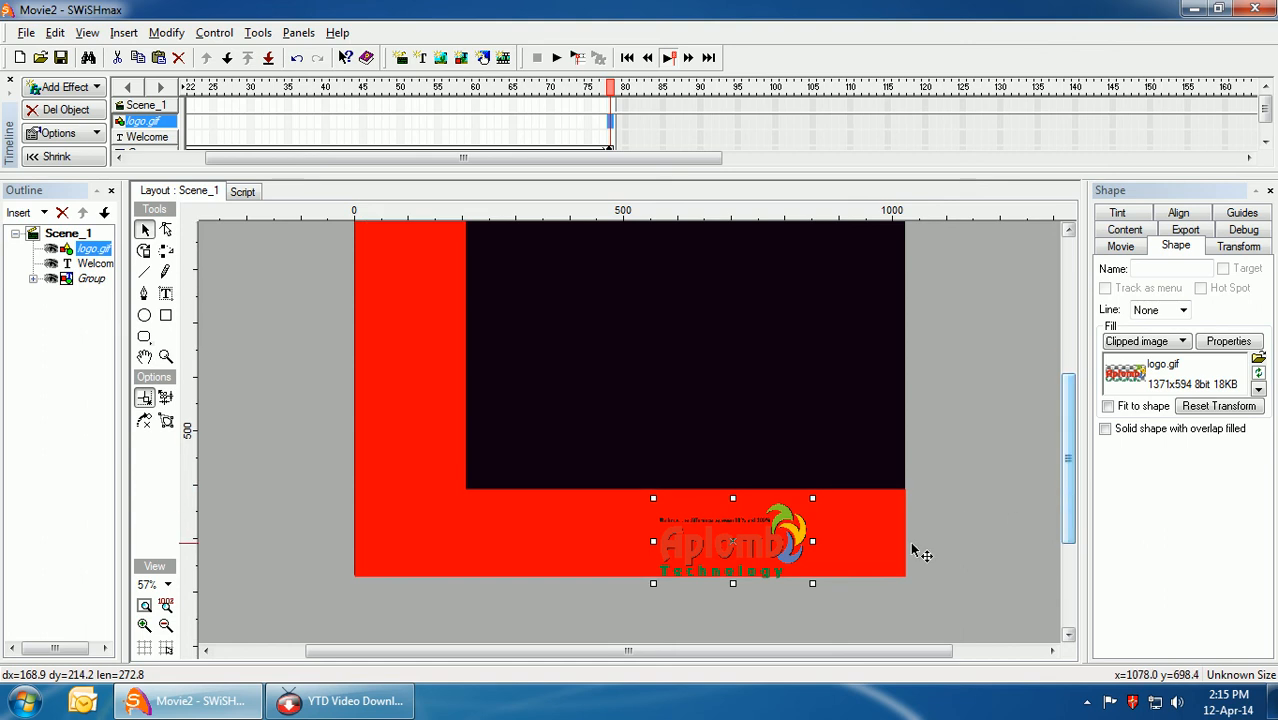
{"action": "left_click_drag", "start_coordinate": [778, 544], "coordinate": [857, 534]}
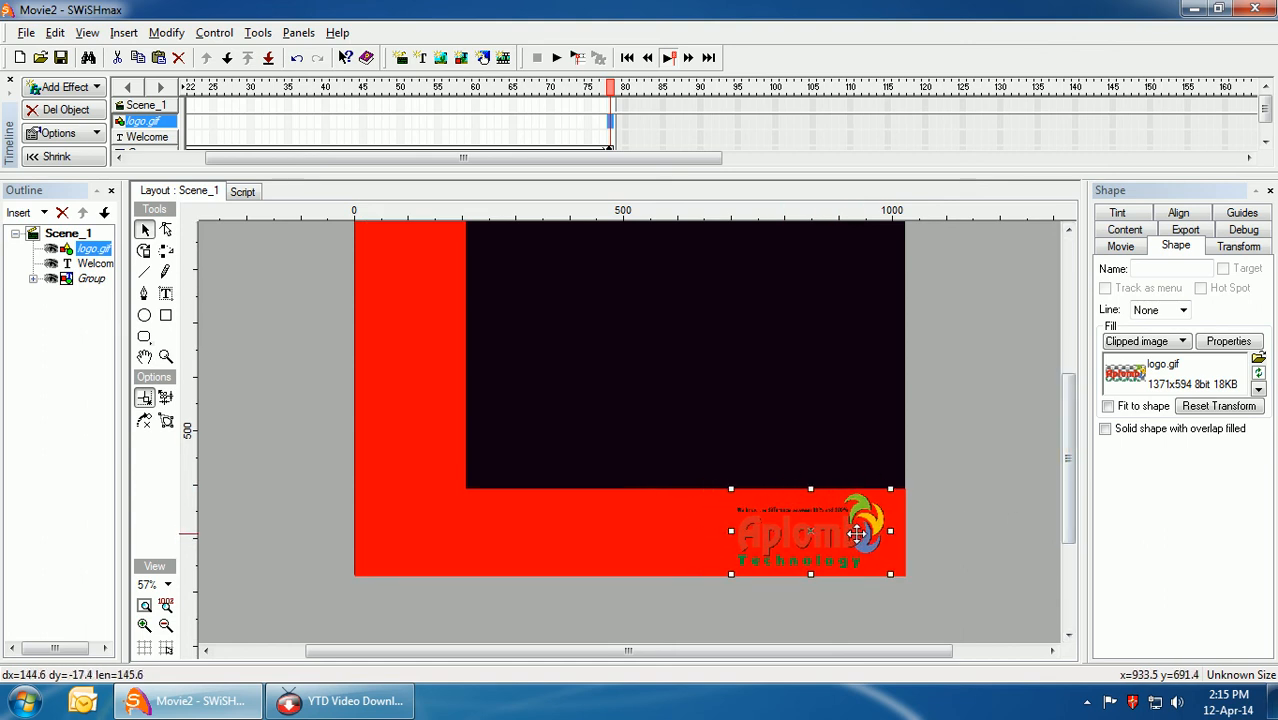
Cover the logo with a white rectangle about 355 px wide and shift it to the right end of the lower red bar
{"action": "left_click", "coordinate": [166, 315]}
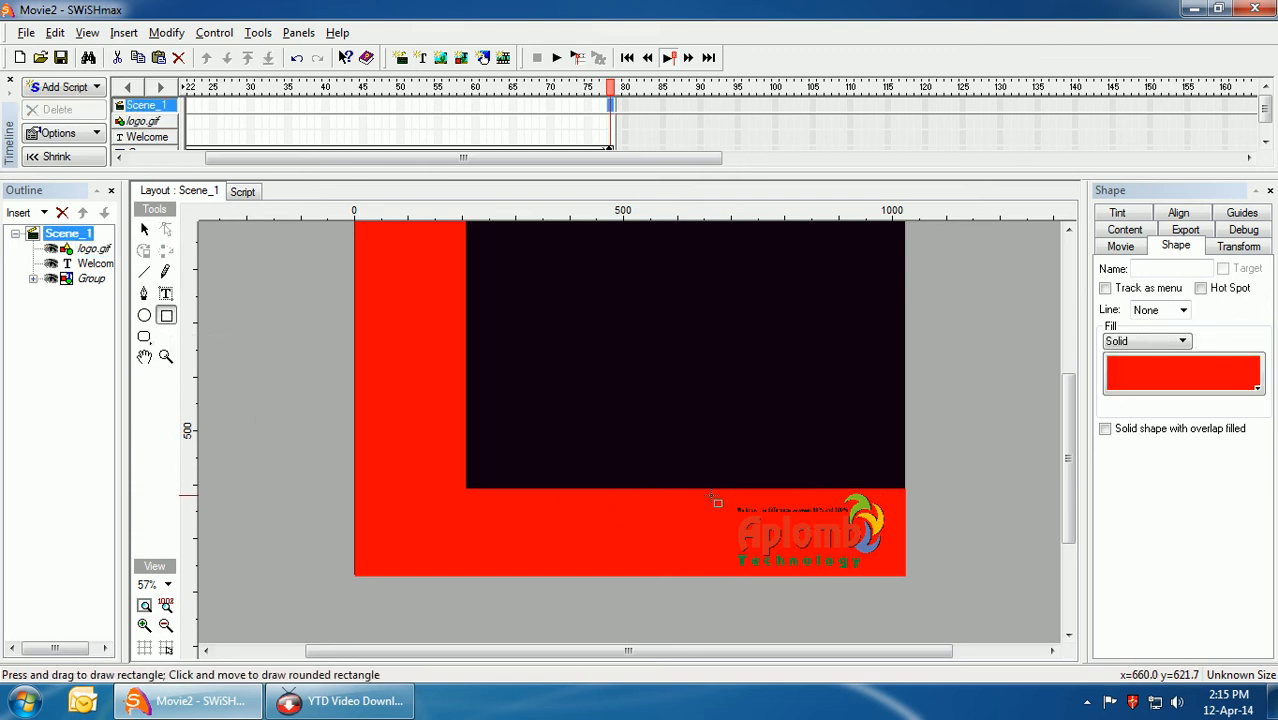
{"action": "left_click_drag", "start_coordinate": [713, 488], "coordinate": [906, 579]}
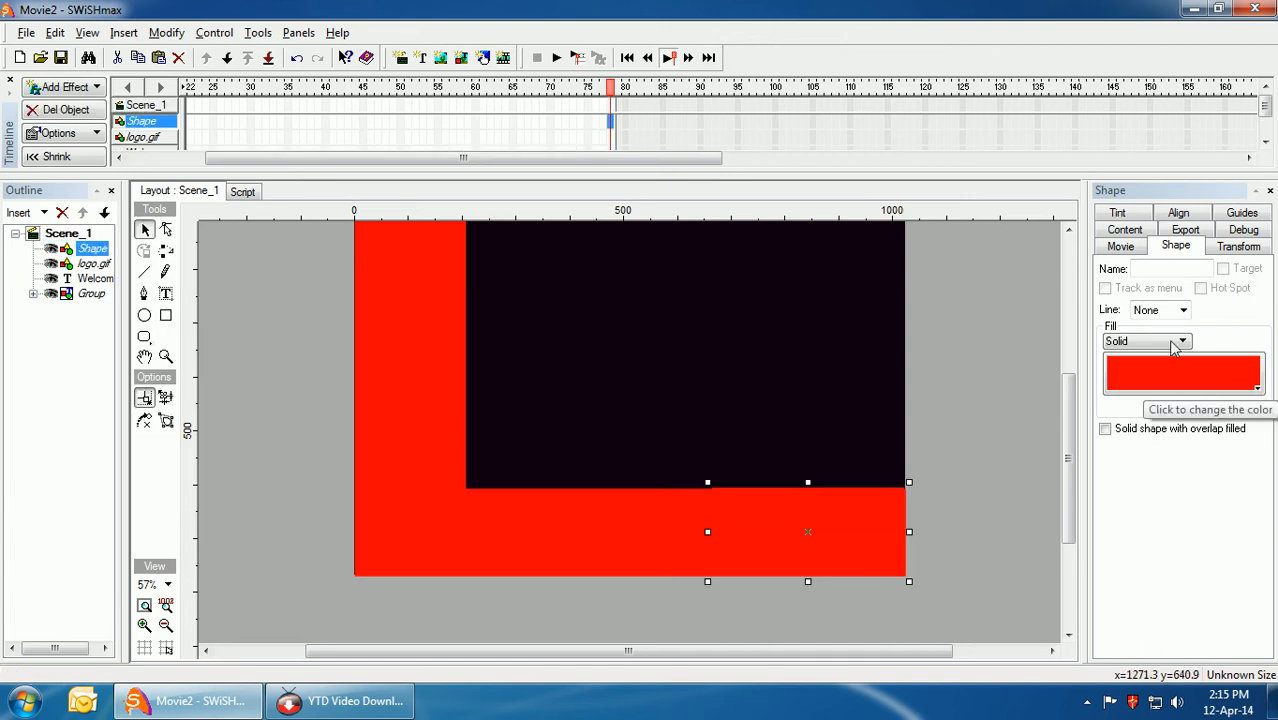
{"action": "left_click", "coordinate": [1117, 251]}
{"action": "left_click", "coordinate": [1176, 248]}
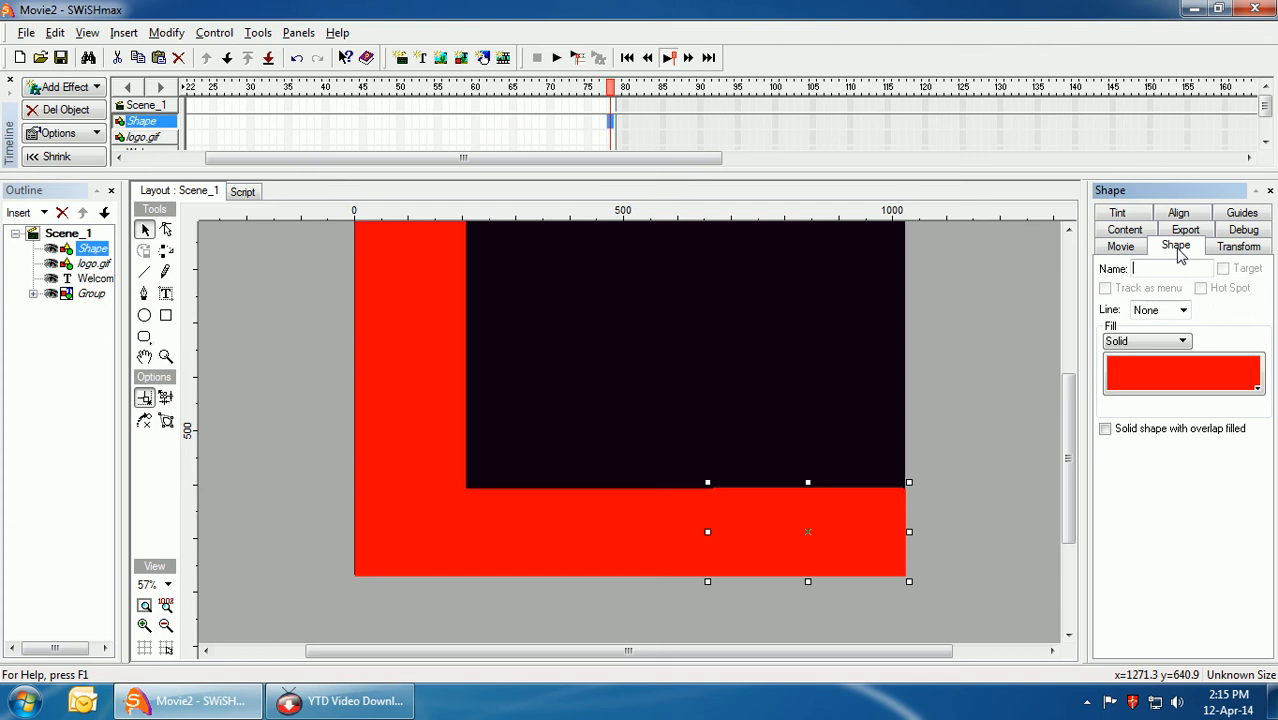
{"action": "left_click", "coordinate": [1162, 384]}
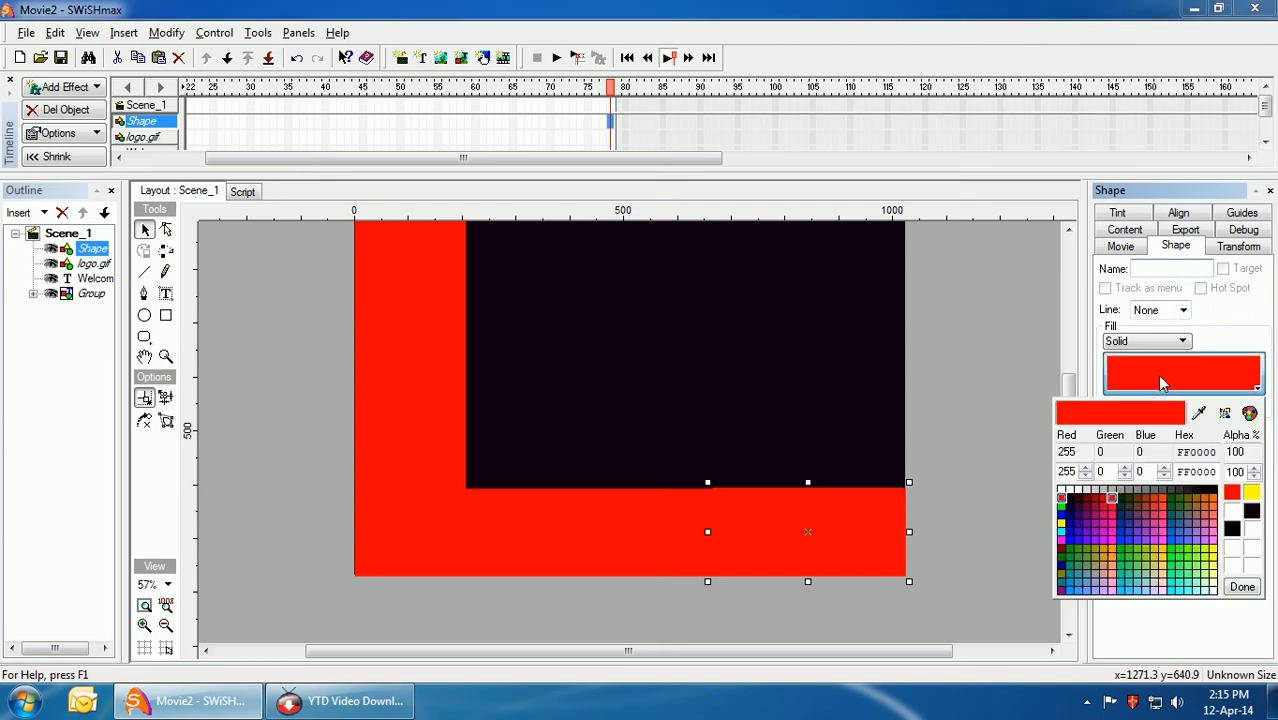
{"action": "left_click", "coordinate": [1062, 492]}
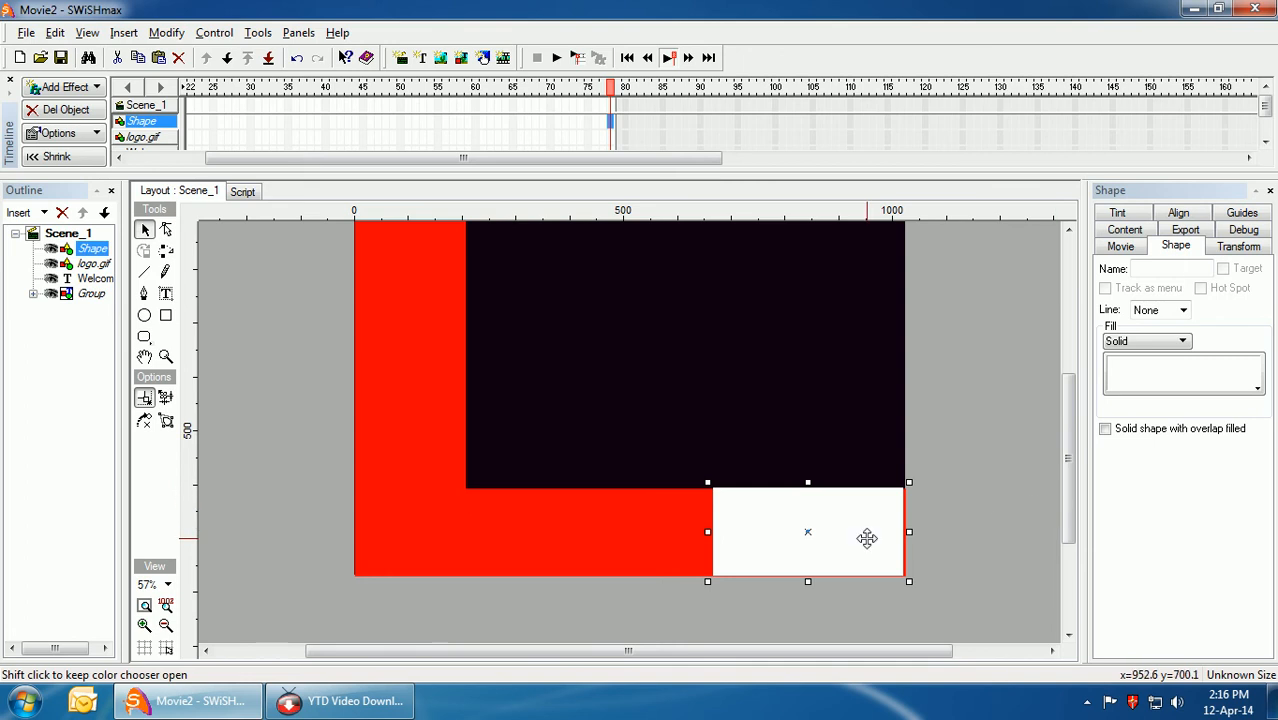
{"action": "left_click_drag", "start_coordinate": [866, 539], "coordinate": [873, 538]}
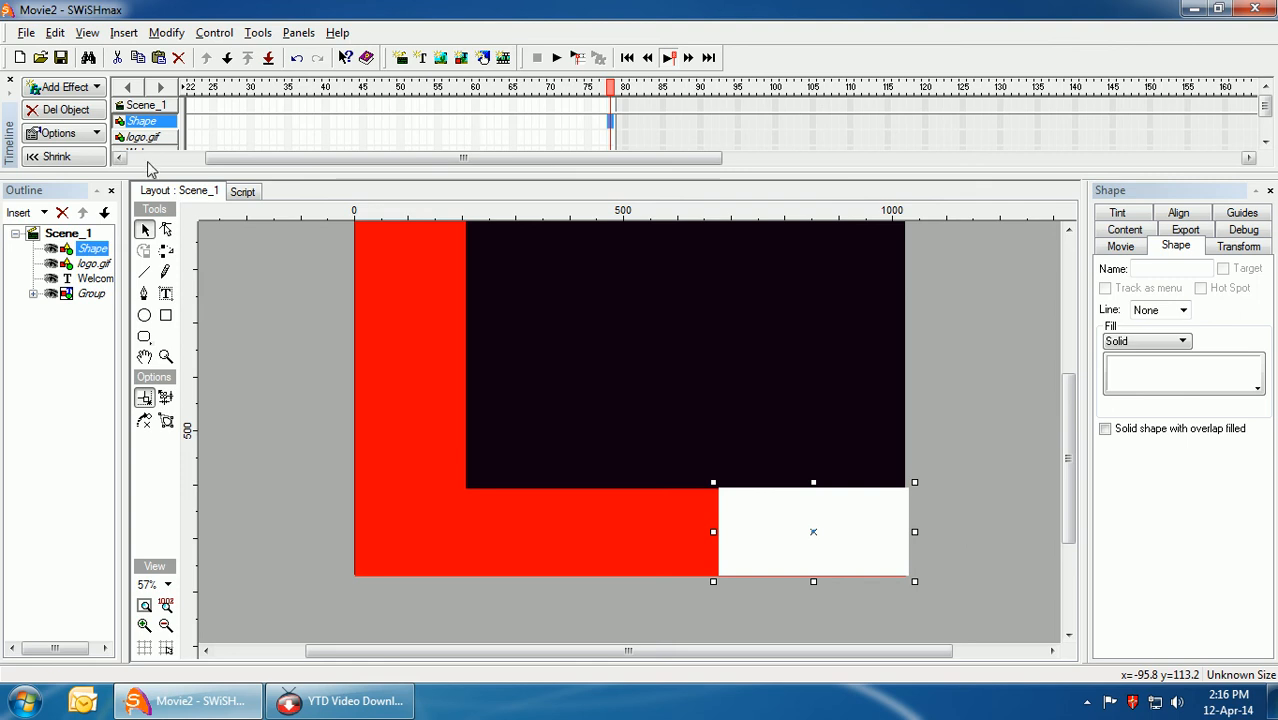
Bring logo.gif in front of the white rectangle in the stacking order
{"action": "left_click_drag", "start_coordinate": [148, 172], "coordinate": [152, 213]}
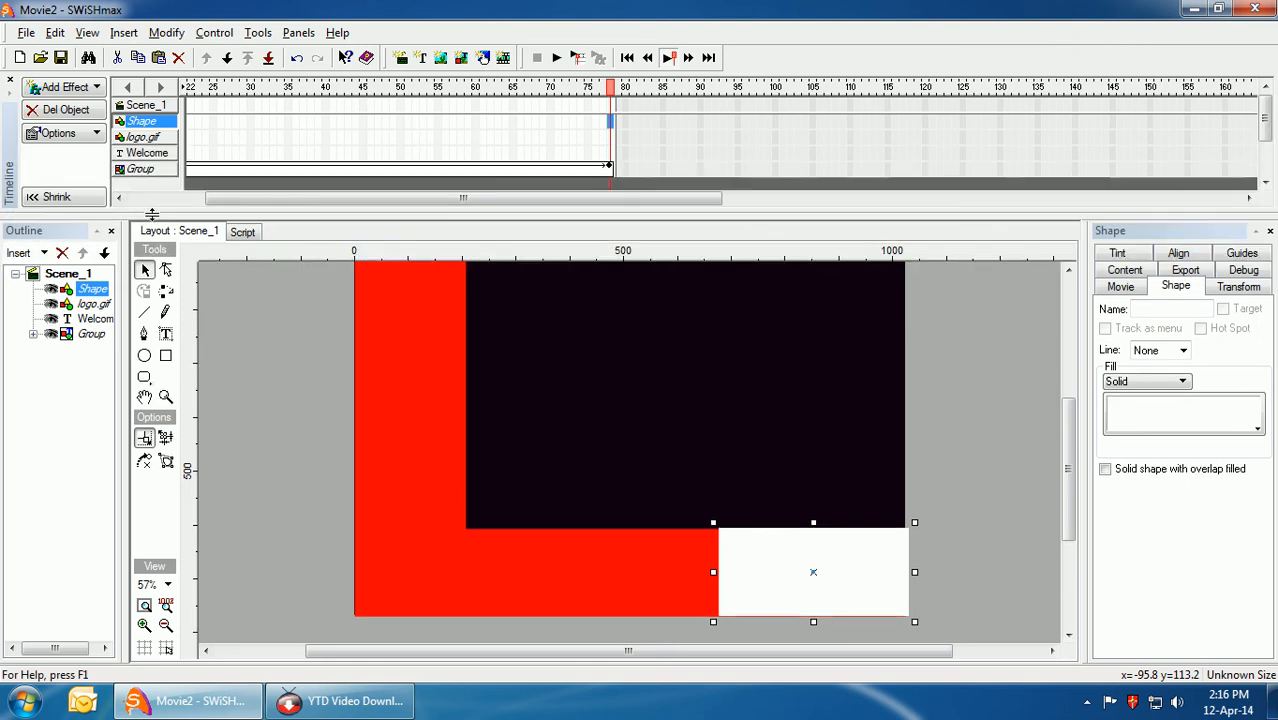
{"action": "left_click", "coordinate": [163, 139]}
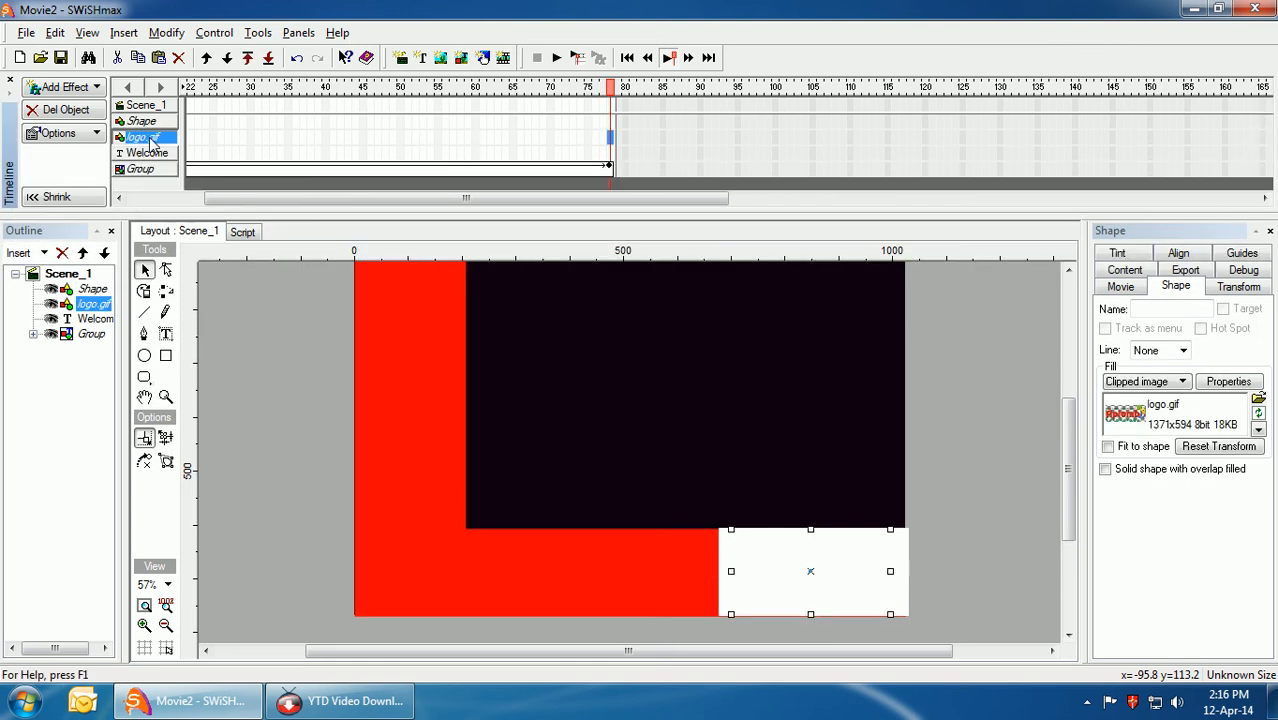
{"action": "left_click_drag", "start_coordinate": [152, 143], "coordinate": [146, 126]}
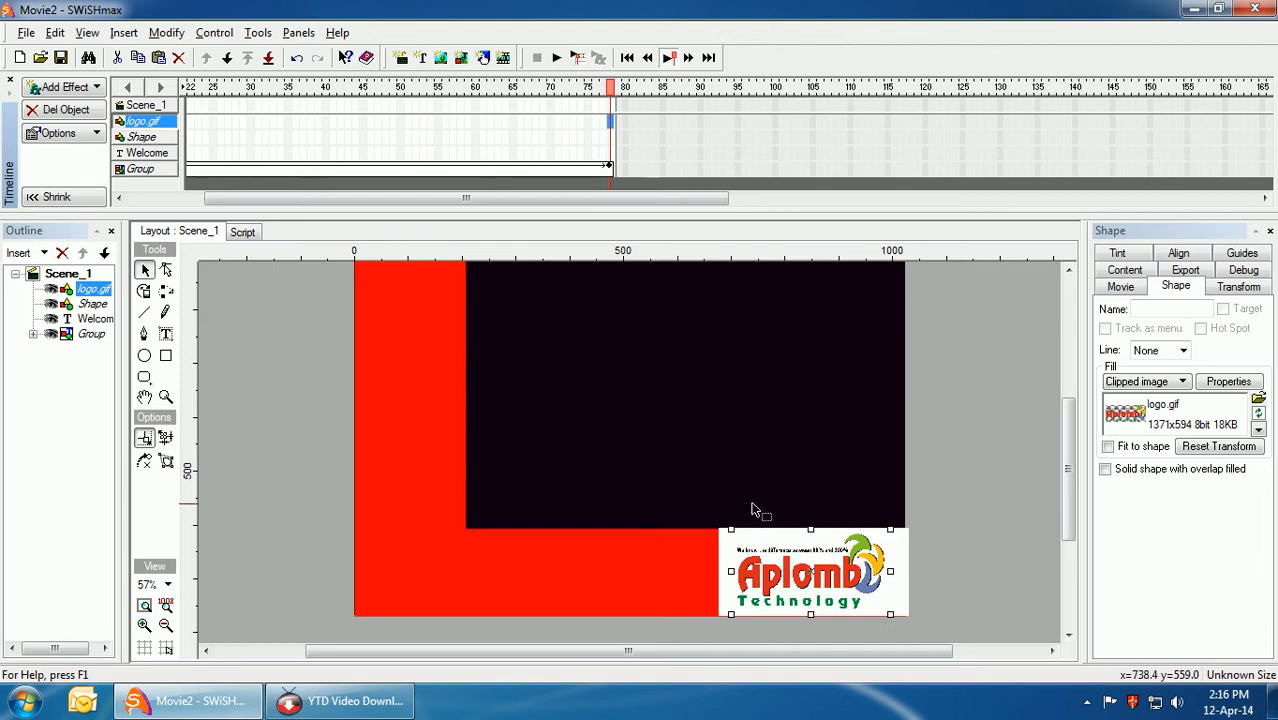
Nudge the logo about 12 px to the right within the white rectangle and fit the whole scene in view
{"action": "left_click_drag", "start_coordinate": [1068, 480], "coordinate": [1073, 491]}
{"action": "left_click", "coordinate": [921, 531]}
{"action": "left_click", "coordinate": [805, 525]}
{"action": "left_click_drag", "start_coordinate": [805, 525], "coordinate": [811, 527]}
{"action": "left_click_drag", "start_coordinate": [1069, 519], "coordinate": [1070, 490]}
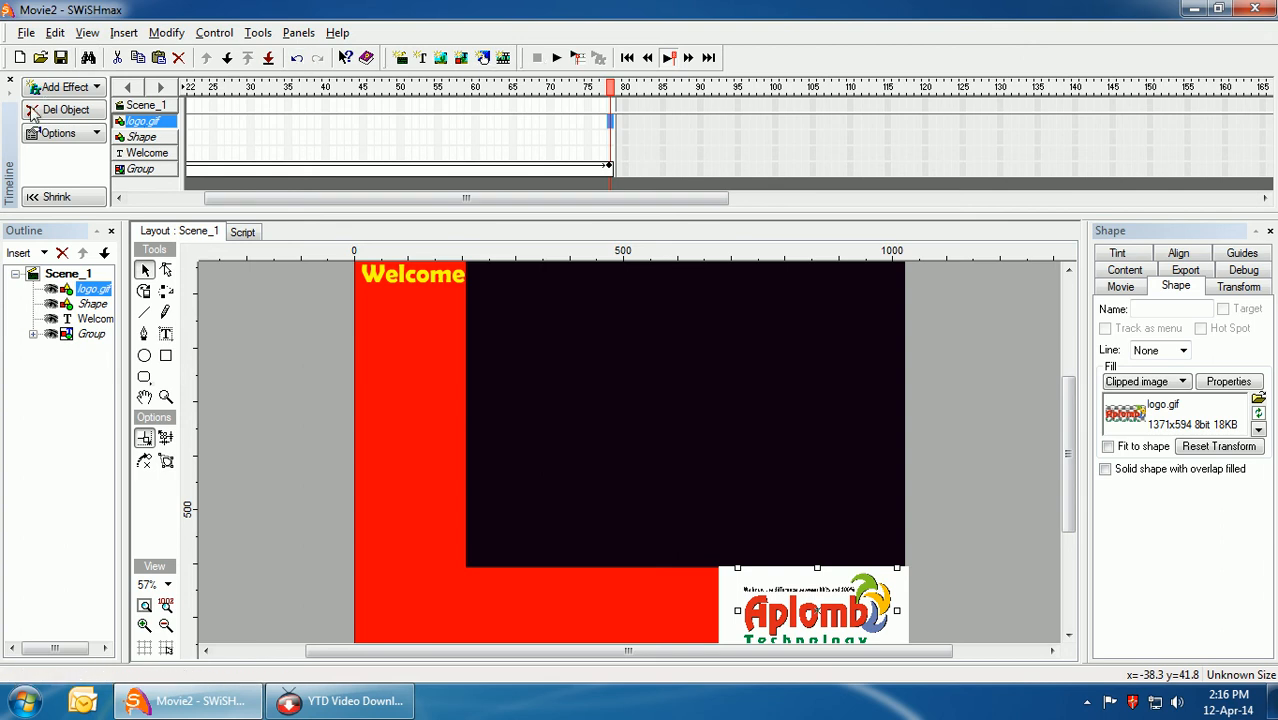
{"action": "left_click", "coordinate": [145, 606]}
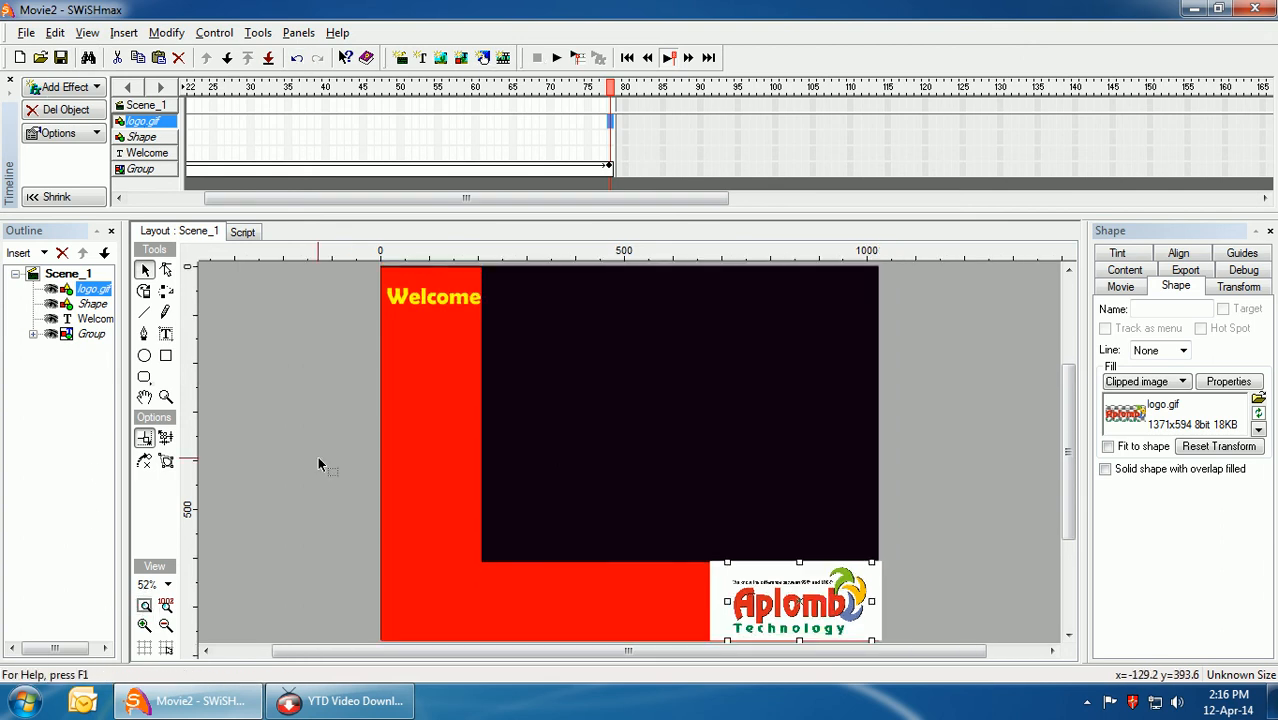
Move the Welcome text up about 10 px and give it the Alternate grow in curved effect starting at frame 80
{"action": "left_click", "coordinate": [440, 297]}
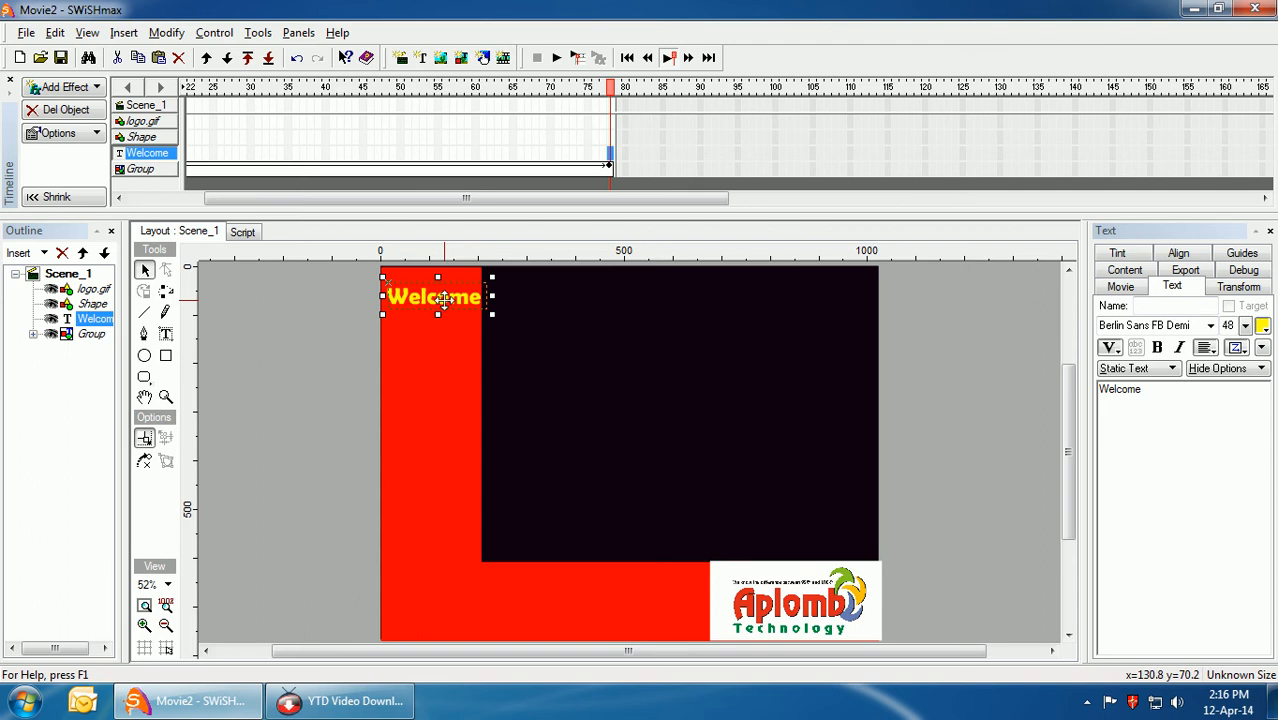
{"action": "left_click_drag", "start_coordinate": [443, 297], "coordinate": [442, 292]}
{"action": "right_click", "coordinate": [442, 292]}
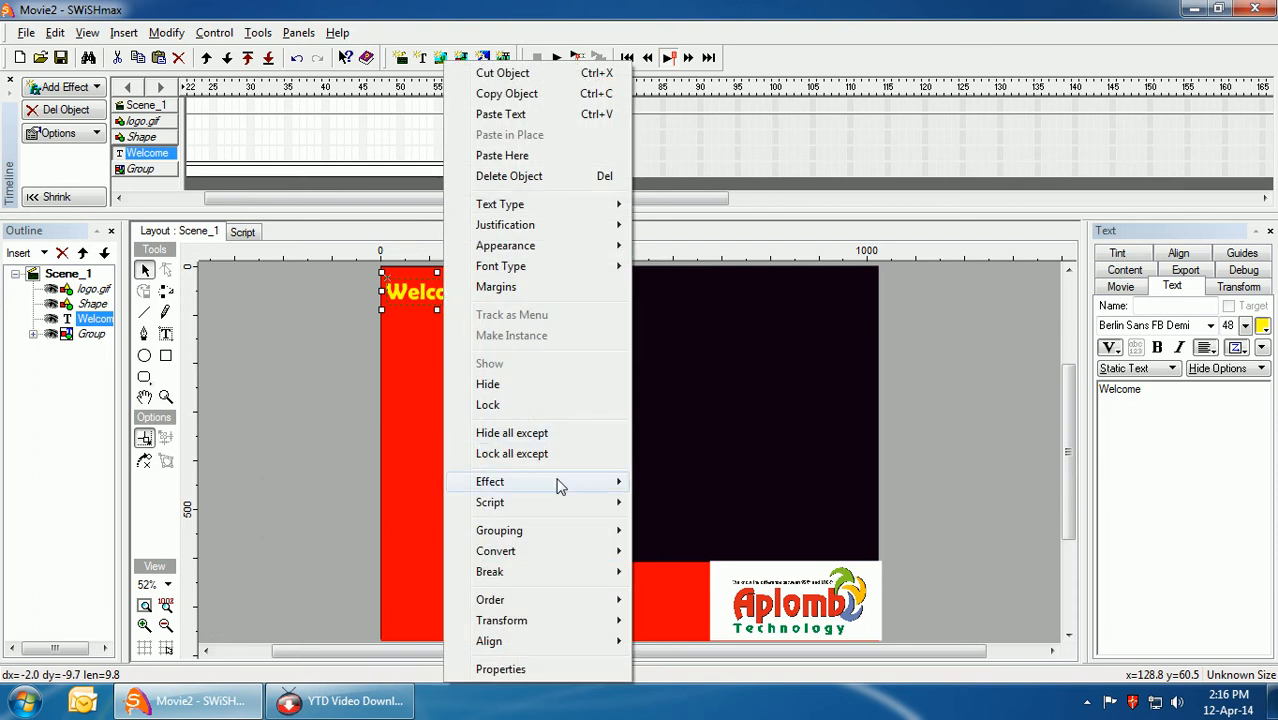
{"action": "mouse_move", "coordinate": [560, 486]}
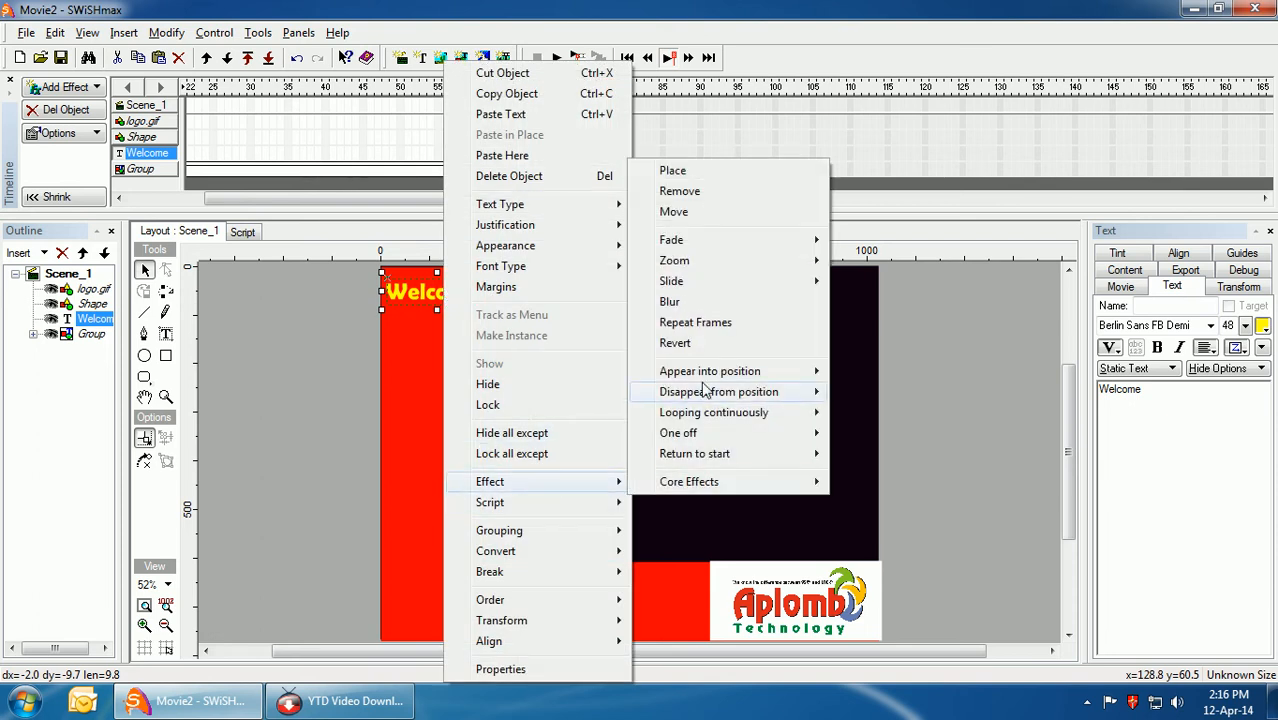
{"action": "mouse_move", "coordinate": [706, 376]}
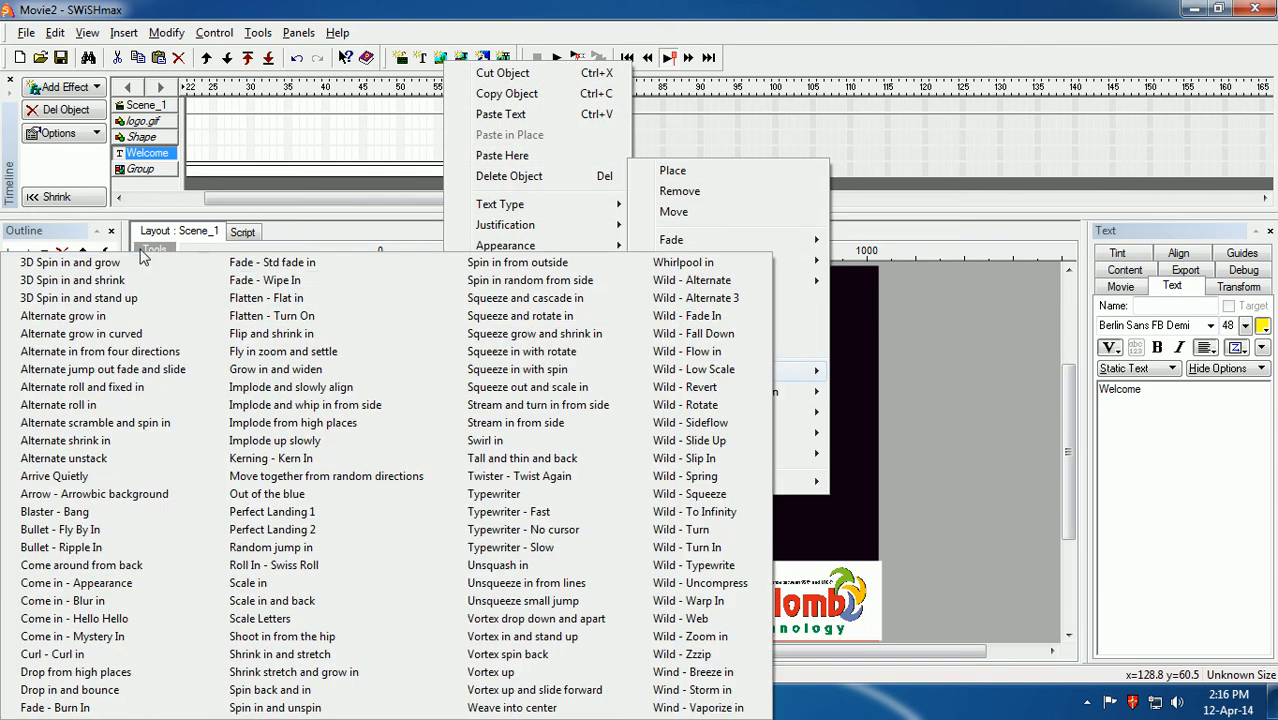
{"action": "left_click", "coordinate": [120, 336]}
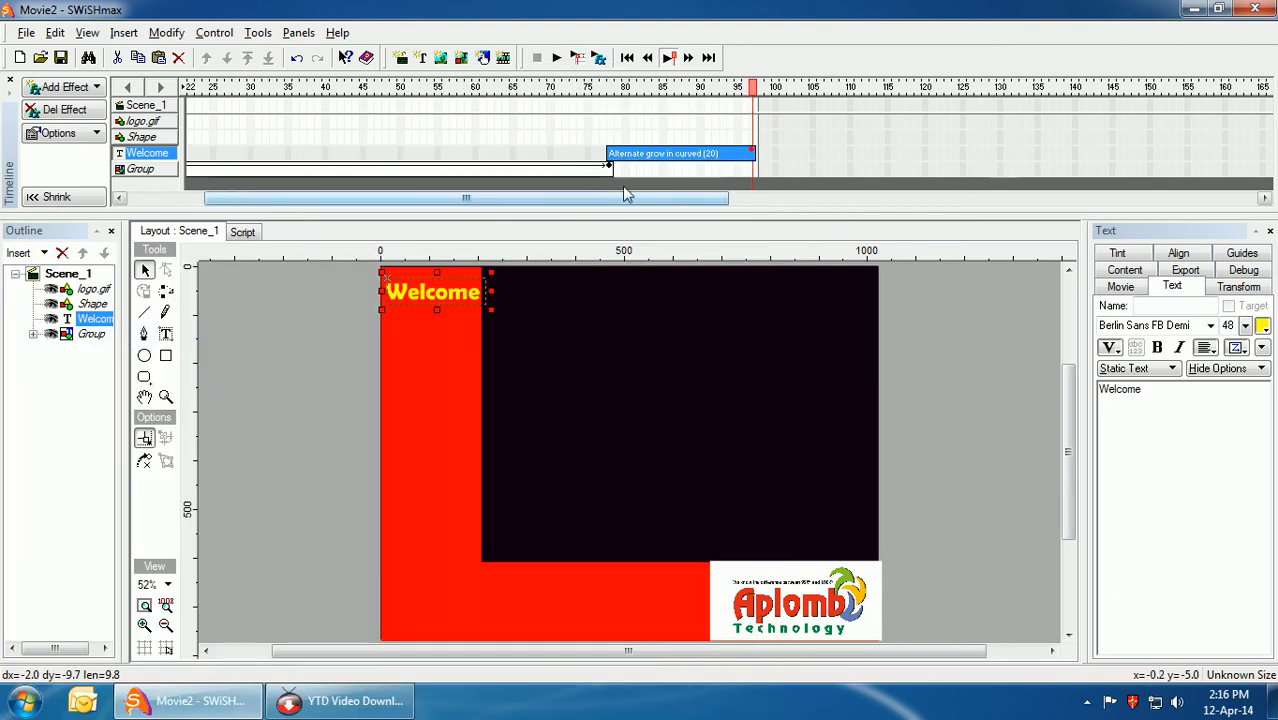
{"action": "left_click_drag", "start_coordinate": [658, 156], "coordinate": [673, 156]}
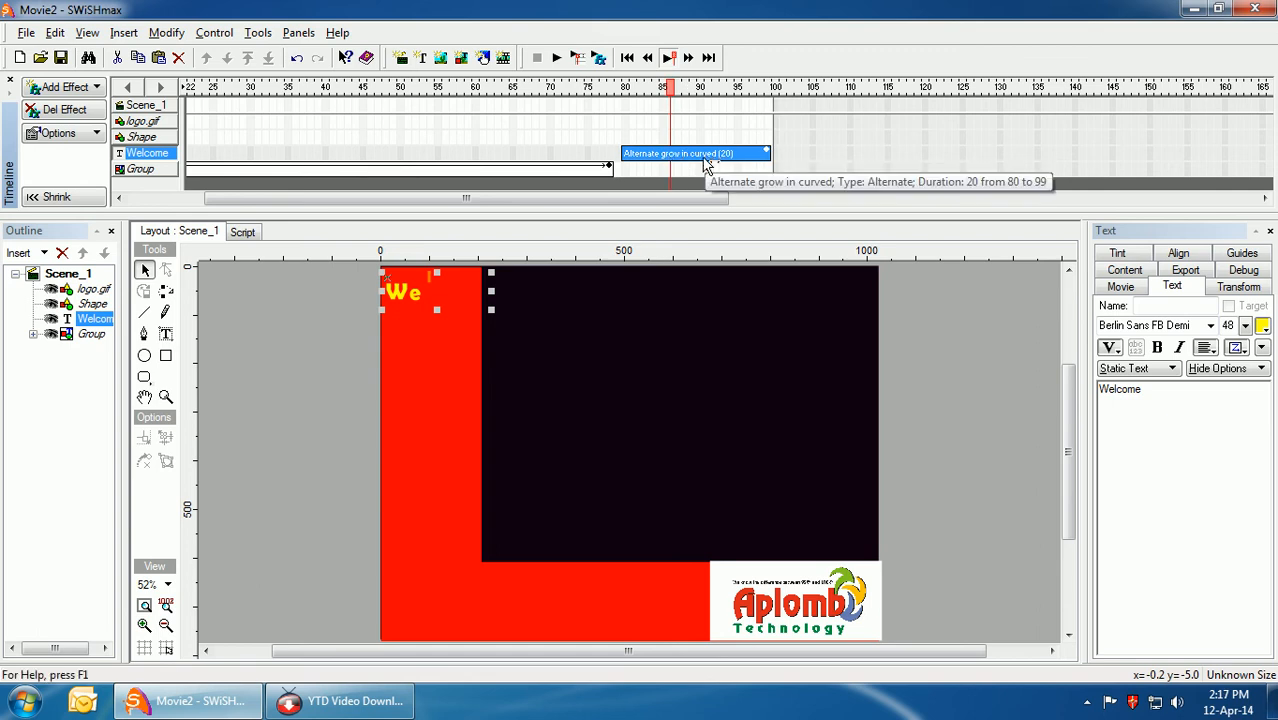
Set the duration of the Welcome text's effect to 50 frames and preview it
{"action": "double_click", "coordinate": [688, 155]}
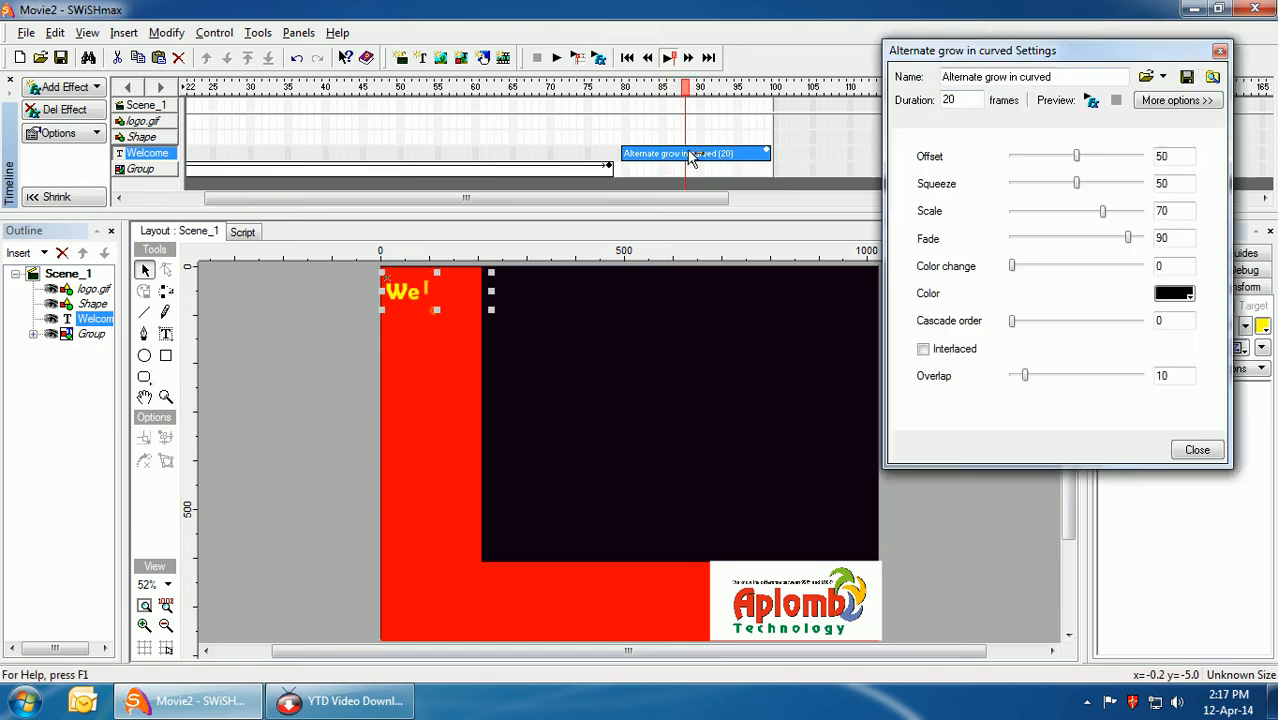
{"action": "left_click_drag", "start_coordinate": [1010, 55], "coordinate": [1019, 77]}
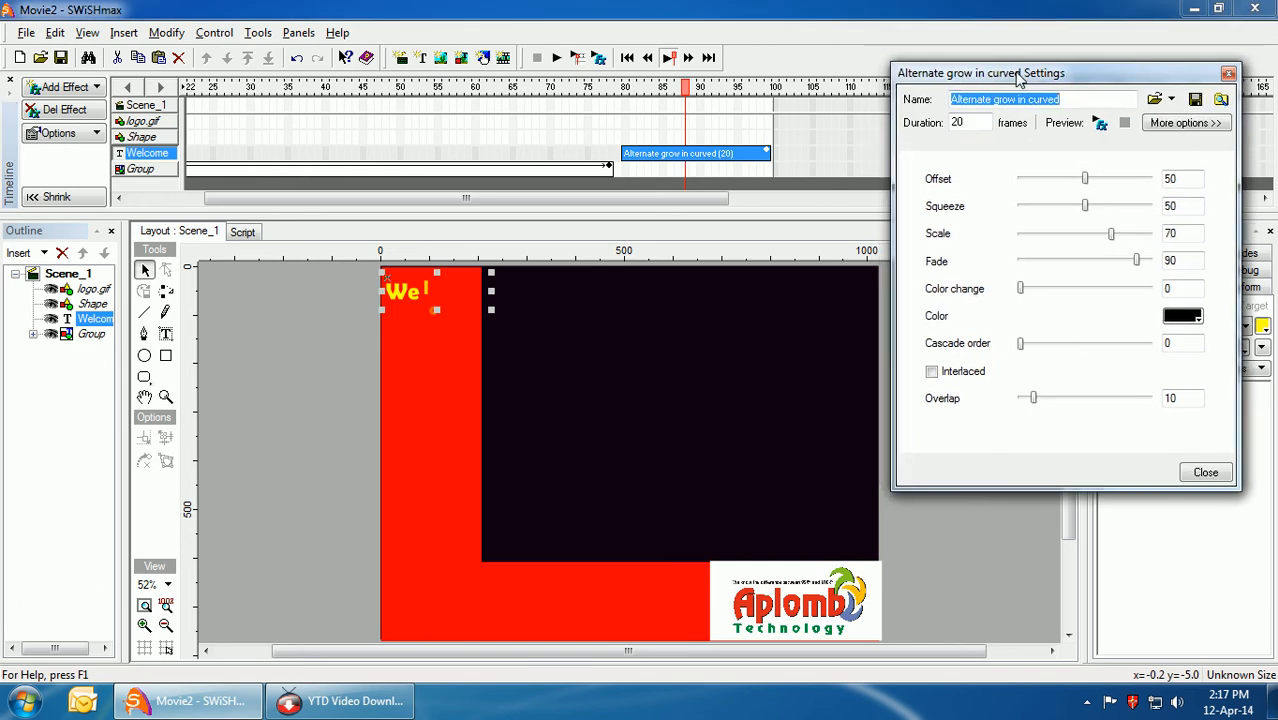
{"action": "left_click", "coordinate": [970, 123]}
{"action": "double_click", "coordinate": [970, 123]}
{"action": "type", "text": "503"}
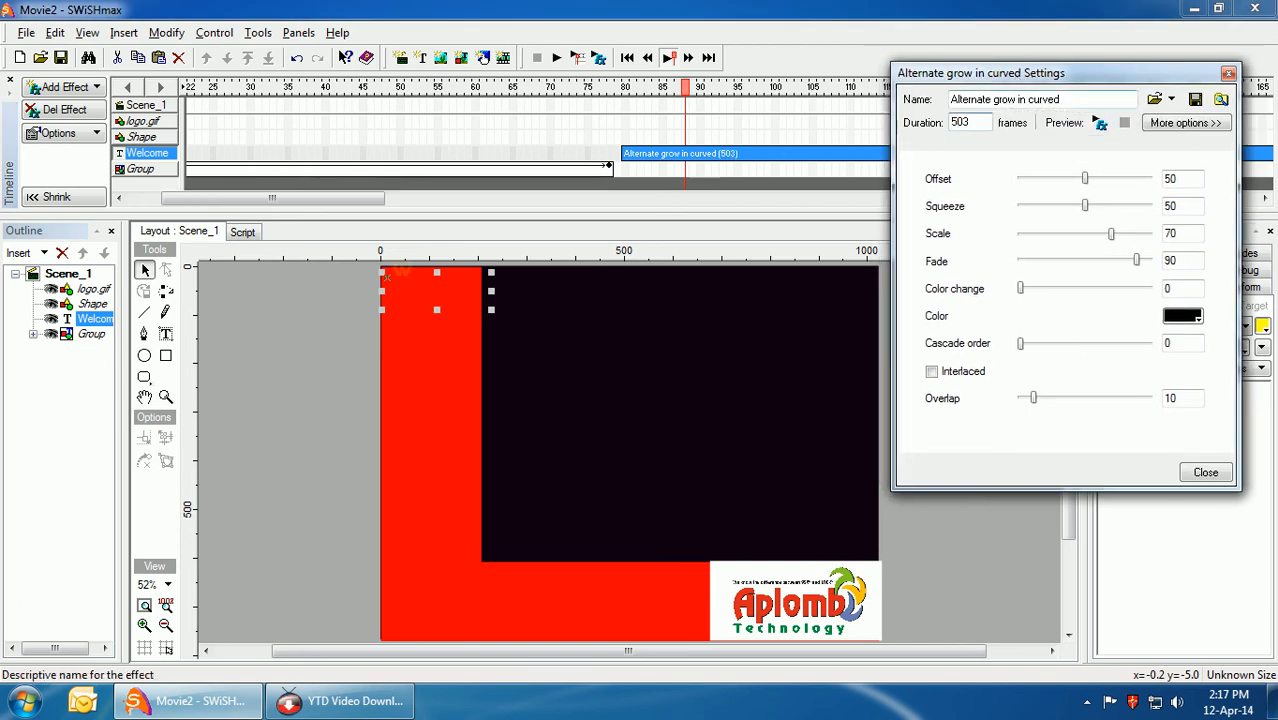
{"action": "left_click_drag", "start_coordinate": [1037, 85], "coordinate": [1050, 212]}
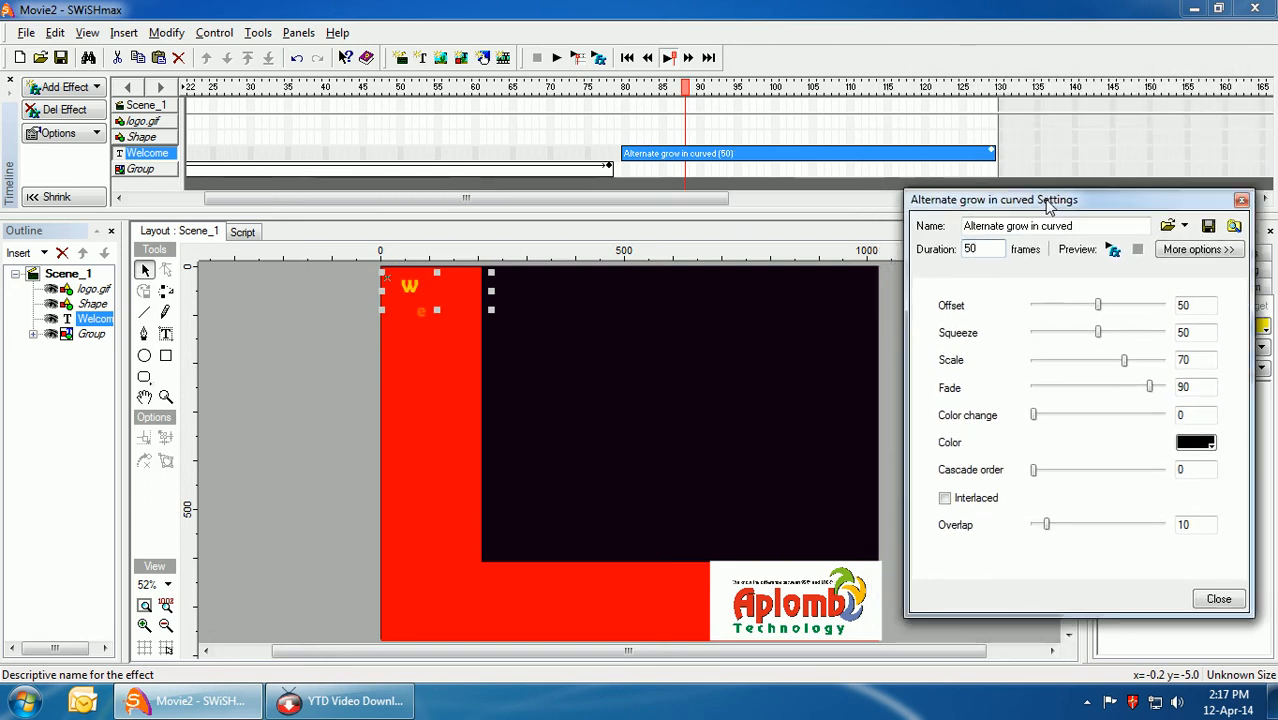
{"action": "left_click", "coordinate": [1113, 250]}
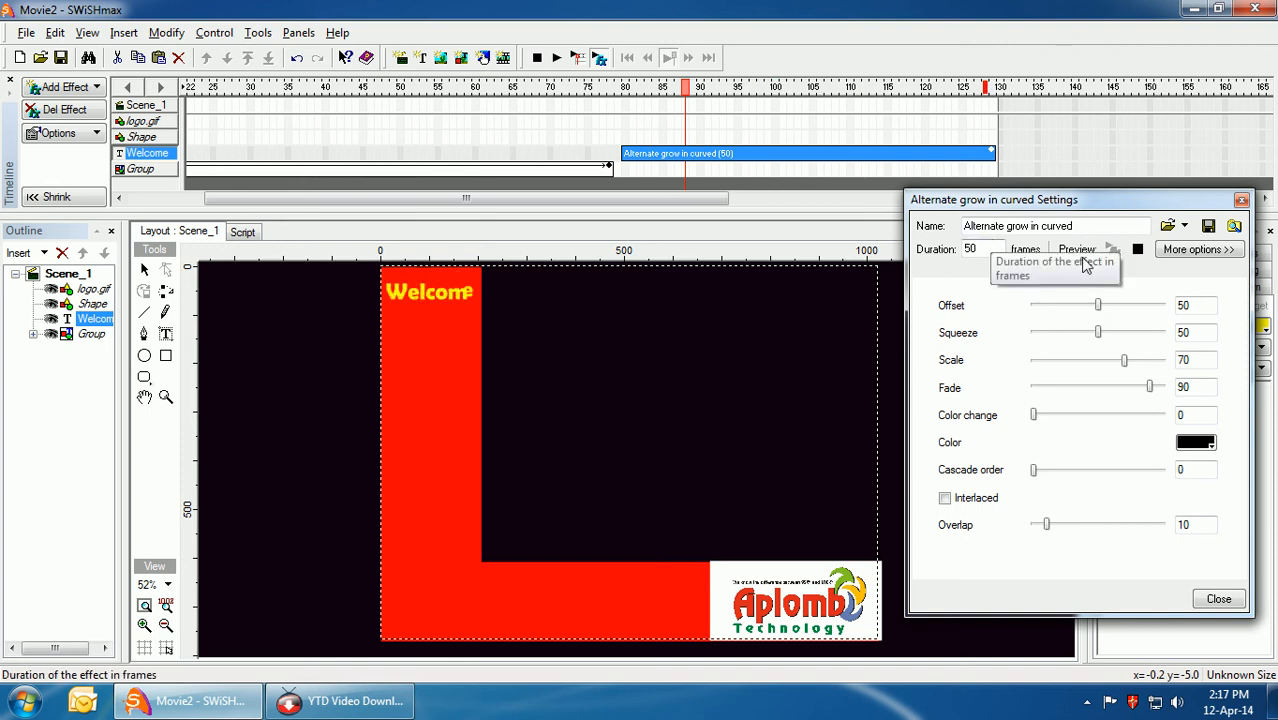
{"action": "left_click", "coordinate": [1139, 251]}
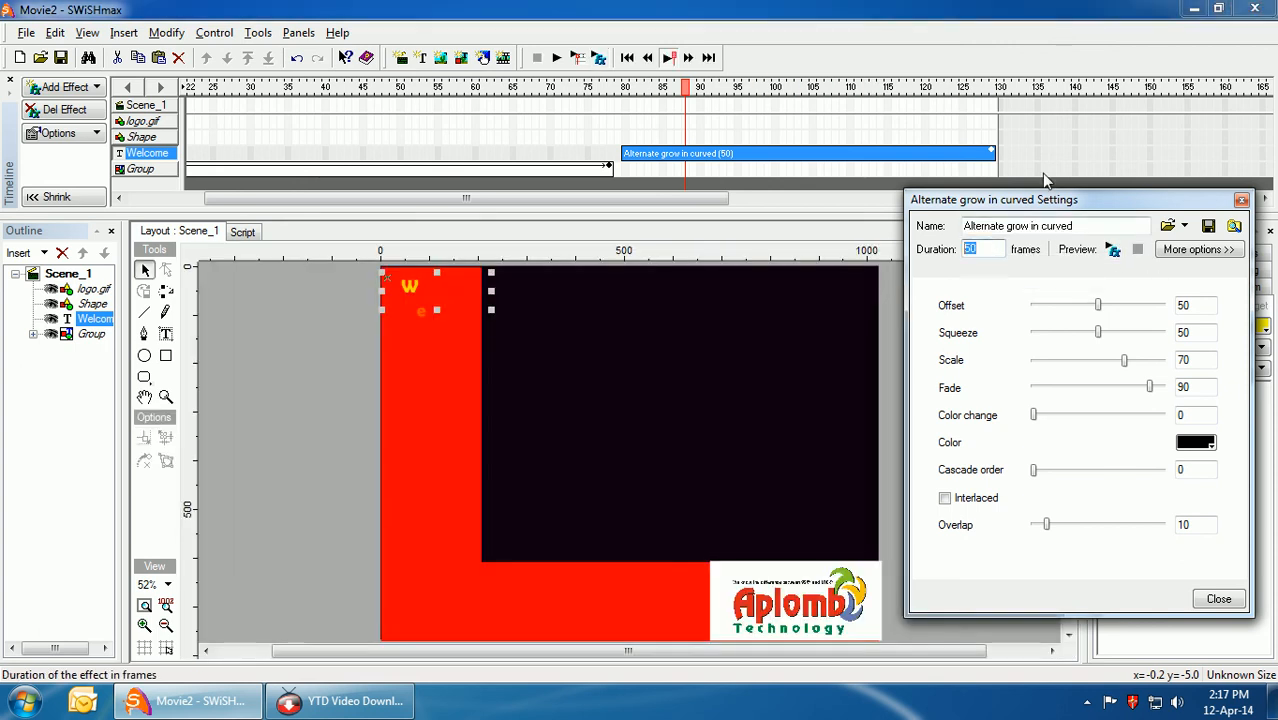
Set the Welcome effect's duration to 100 frames, preview it and close its settings
{"action": "type", "text": "1"}
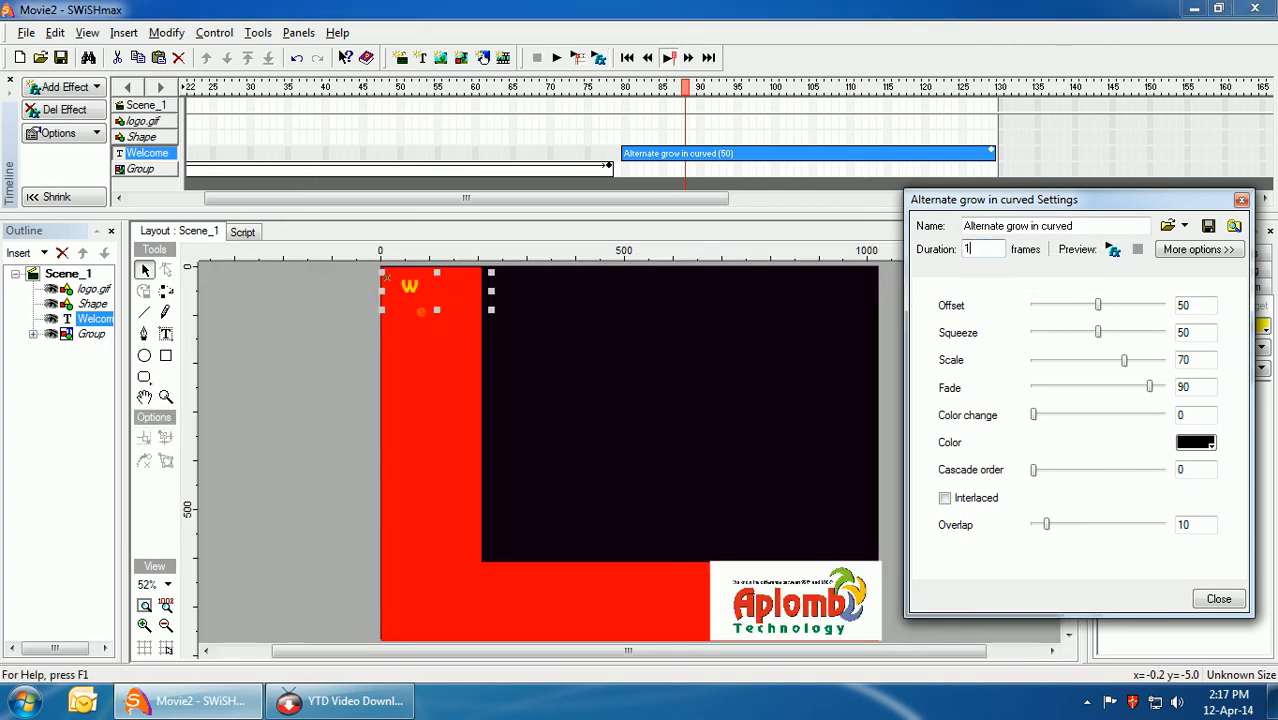
{"action": "type", "text": "00"}
{"action": "left_click", "coordinate": [1114, 251]}
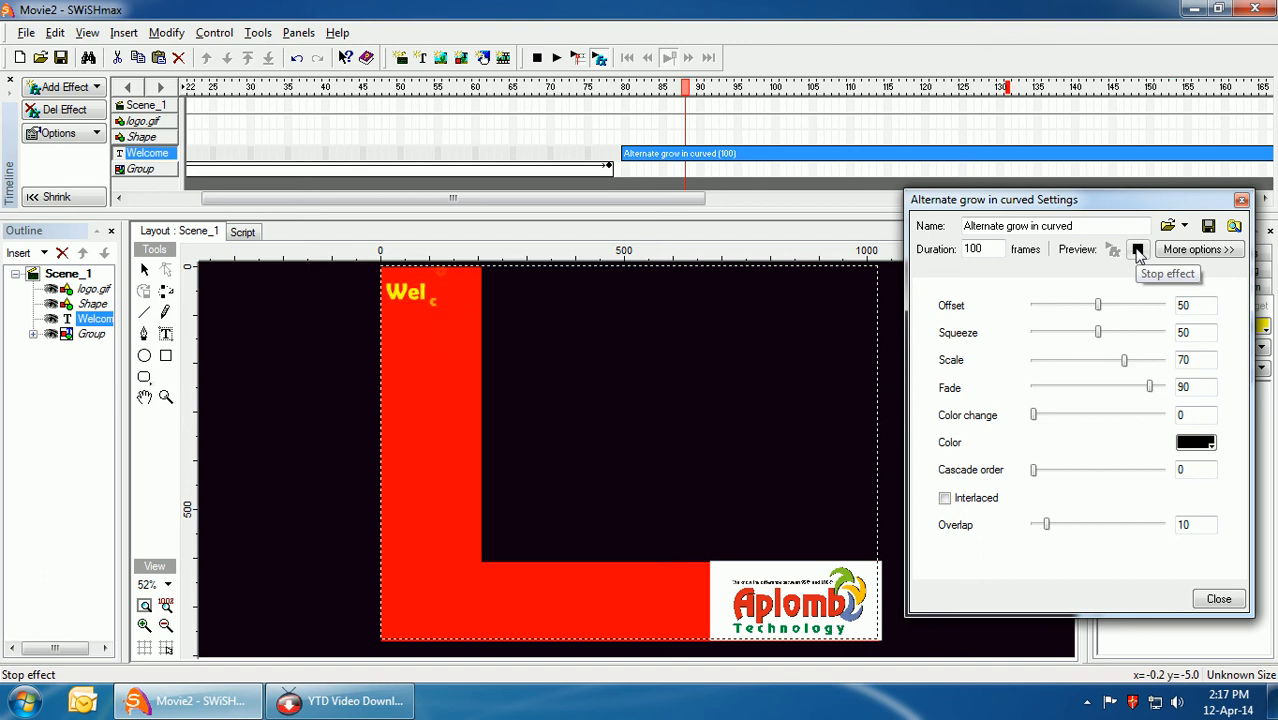
{"action": "left_click", "coordinate": [1137, 252]}
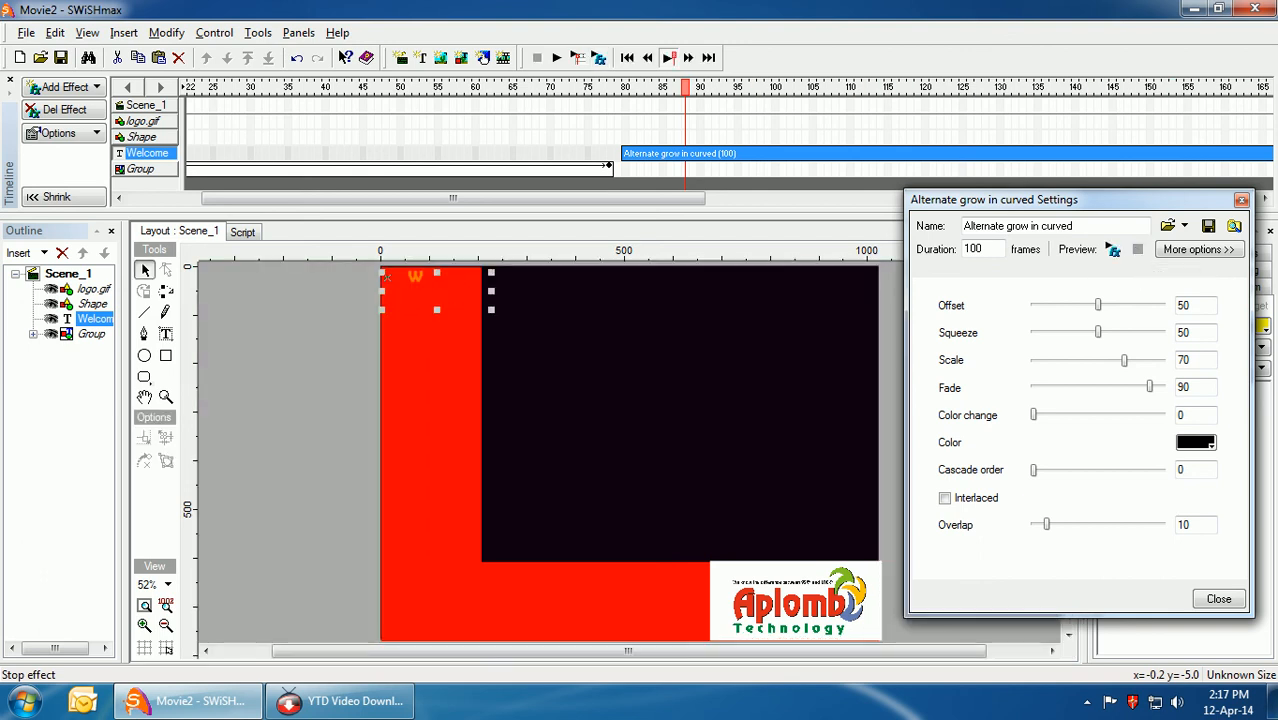
{"action": "left_click", "coordinate": [1241, 200]}
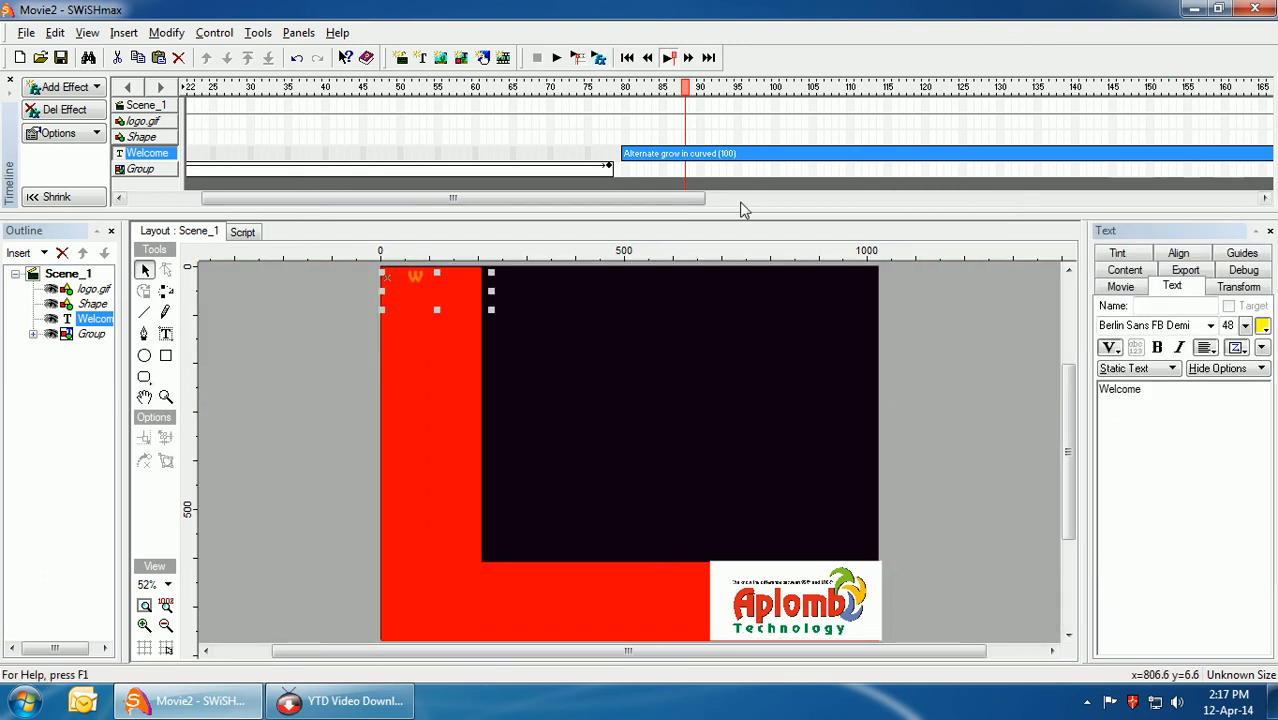
Apply the Bullet - Fly By In effect to the logo and shift it earlier to start at about frame 41
{"action": "left_click", "coordinate": [826, 616]}
{"action": "right_click", "coordinate": [813, 605]}
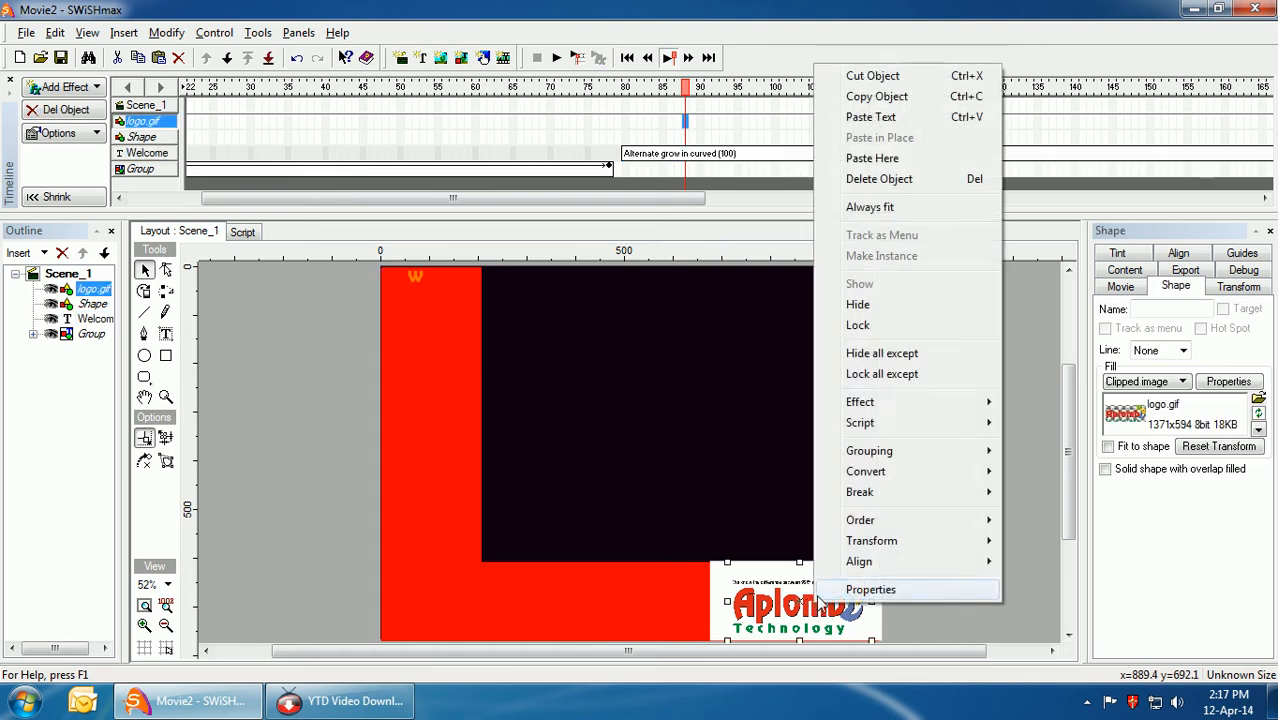
{"action": "mouse_move", "coordinate": [885, 408]}
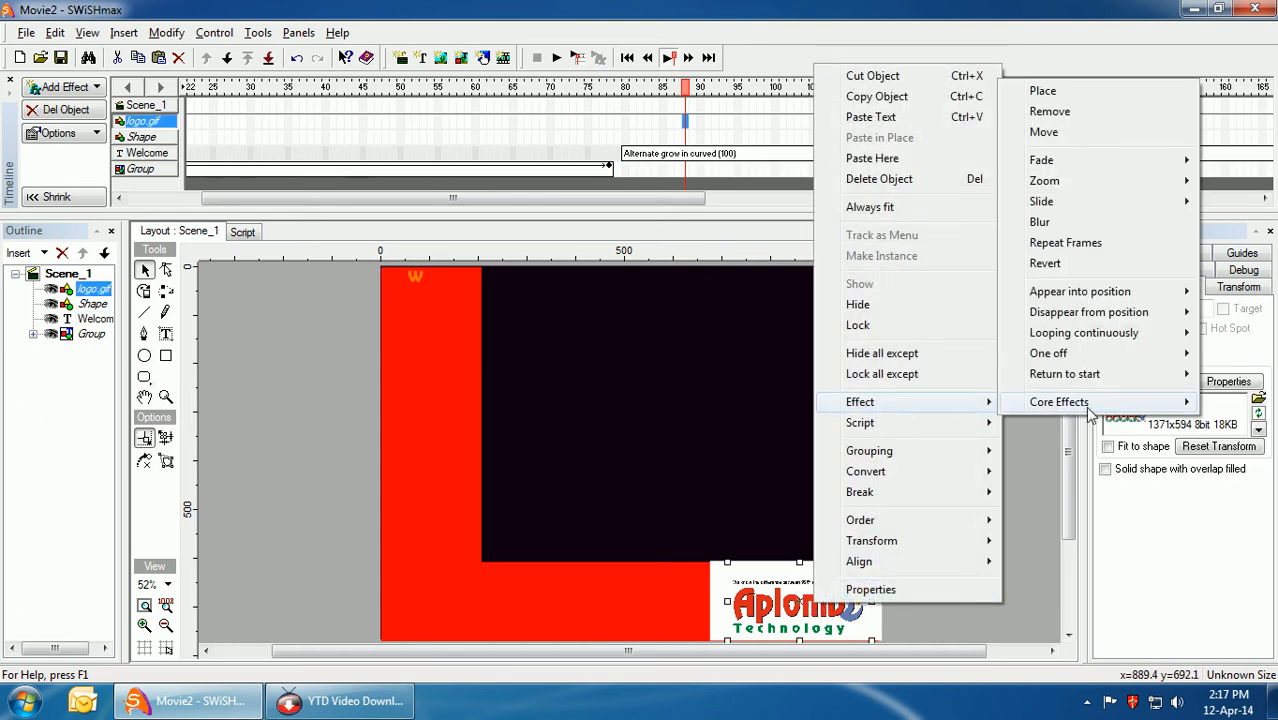
{"action": "mouse_move", "coordinate": [1075, 293]}
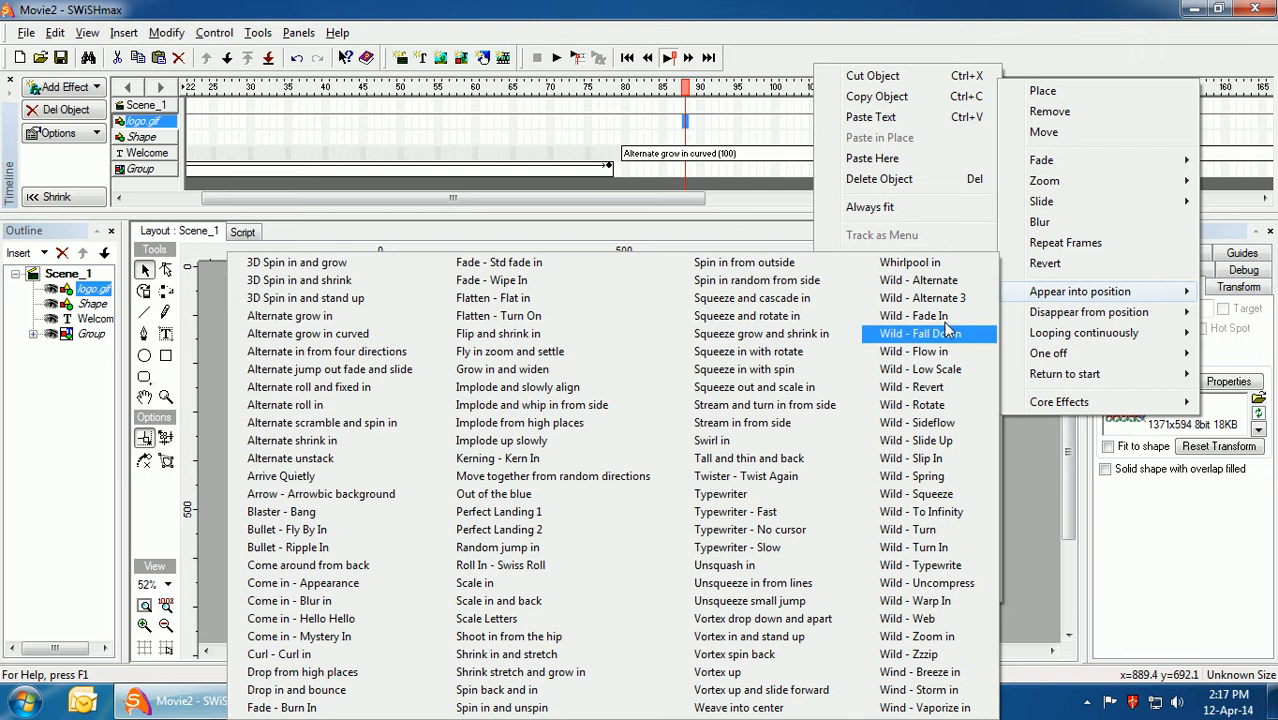
{"action": "left_click", "coordinate": [336, 537]}
{"action": "left_click_drag", "start_coordinate": [776, 123], "coordinate": [424, 130]}
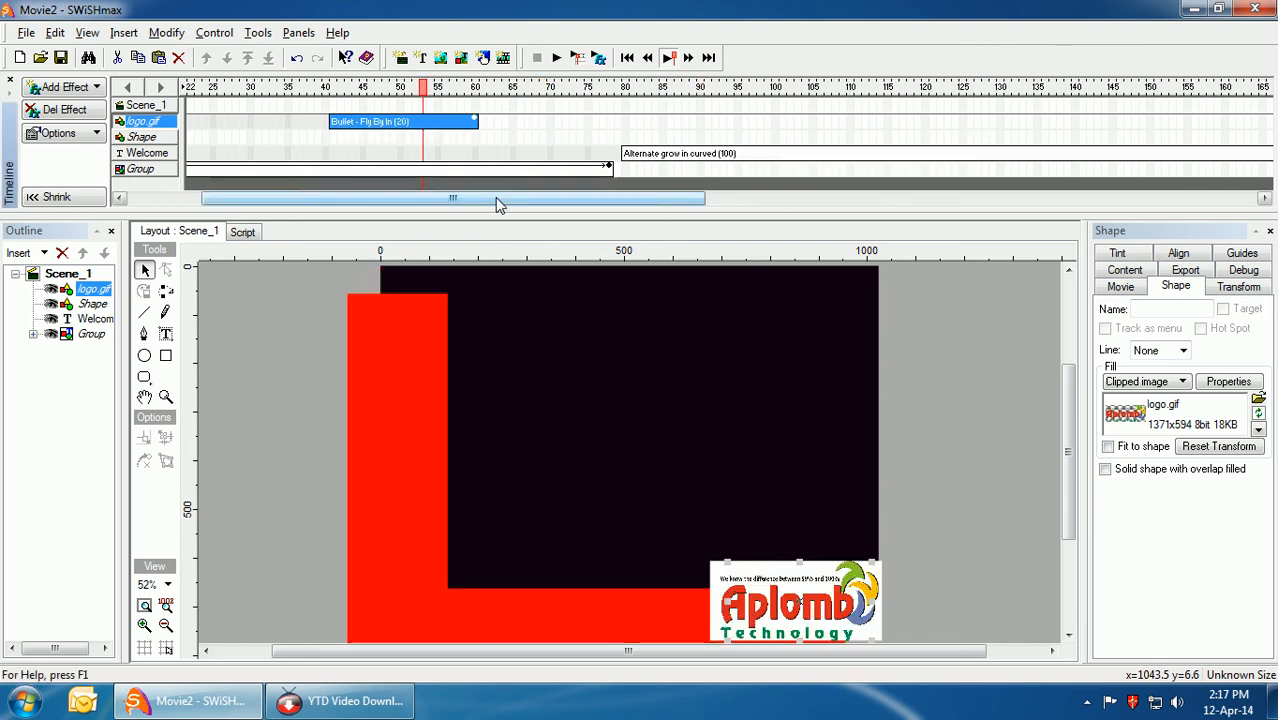
Examine the red group's slide across the opening frames, from frame 1 to frame 25
{"action": "left_click_drag", "start_coordinate": [413, 197], "coordinate": [341, 175]}
{"action": "left_click", "coordinate": [190, 88]}
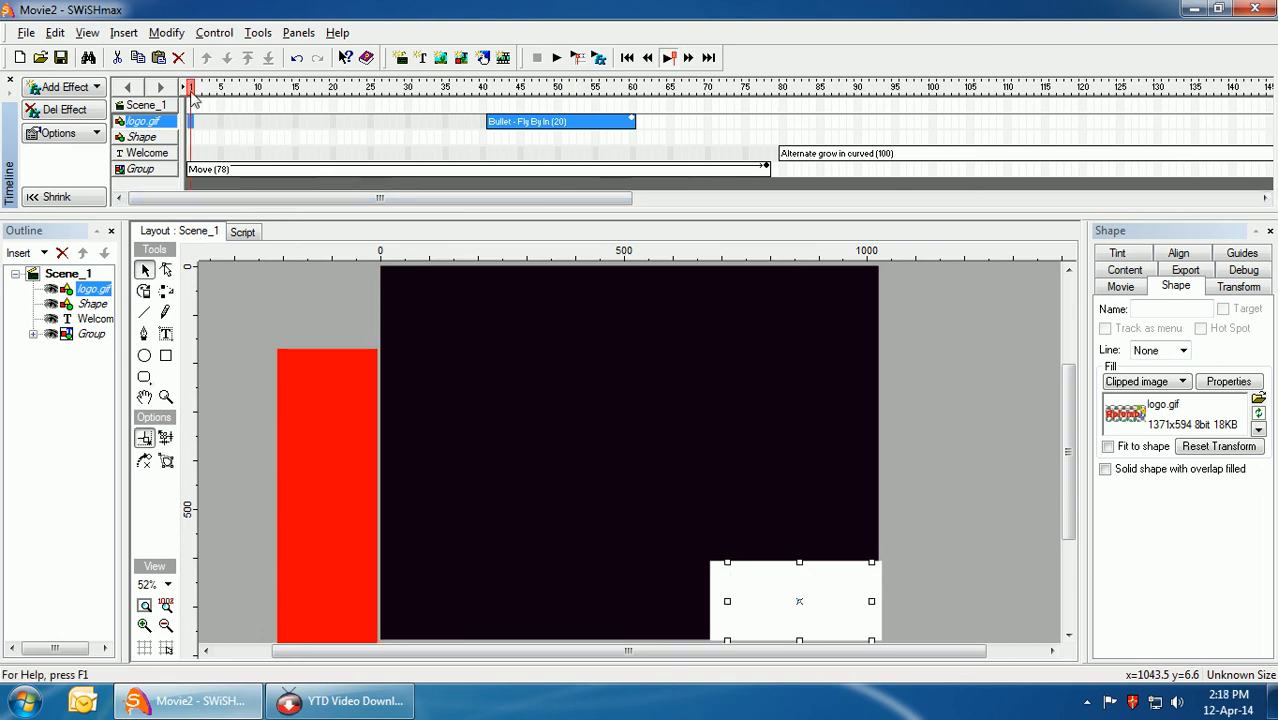
{"action": "left_click", "coordinate": [222, 88]}
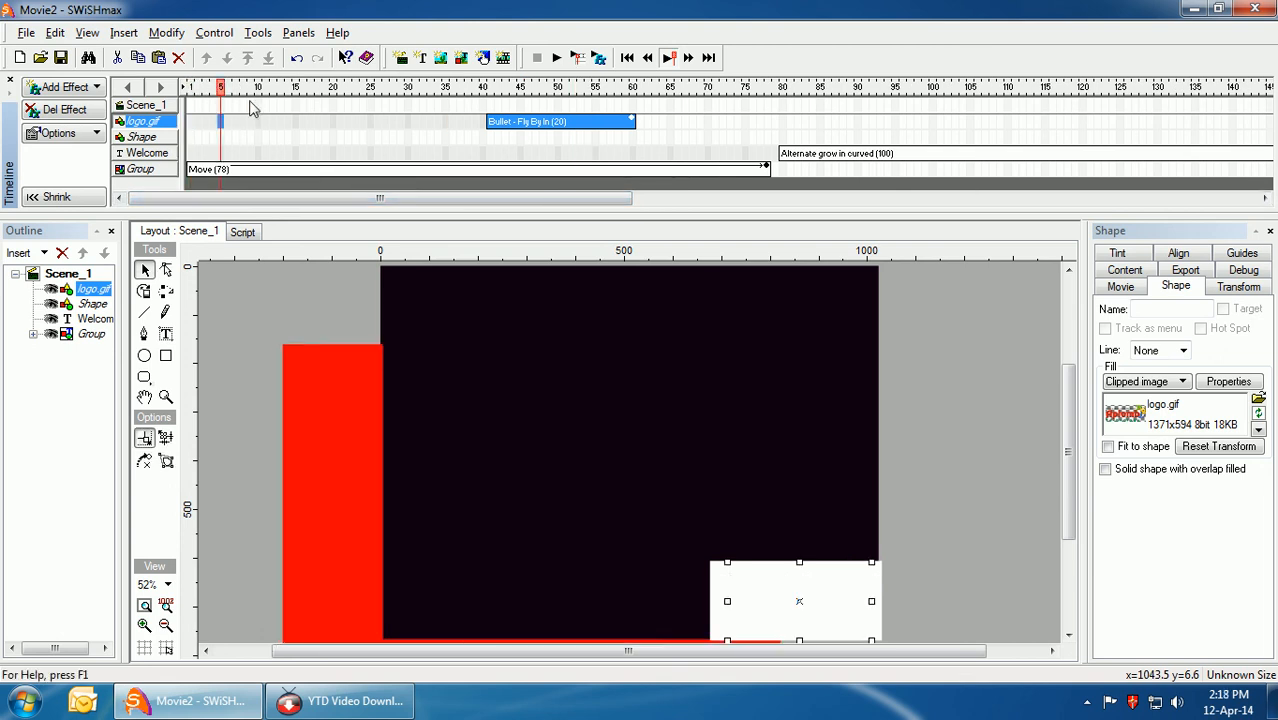
{"action": "left_click", "coordinate": [258, 88]}
{"action": "left_click", "coordinate": [296, 88]}
{"action": "left_click", "coordinate": [334, 88]}
{"action": "left_click", "coordinate": [371, 88]}
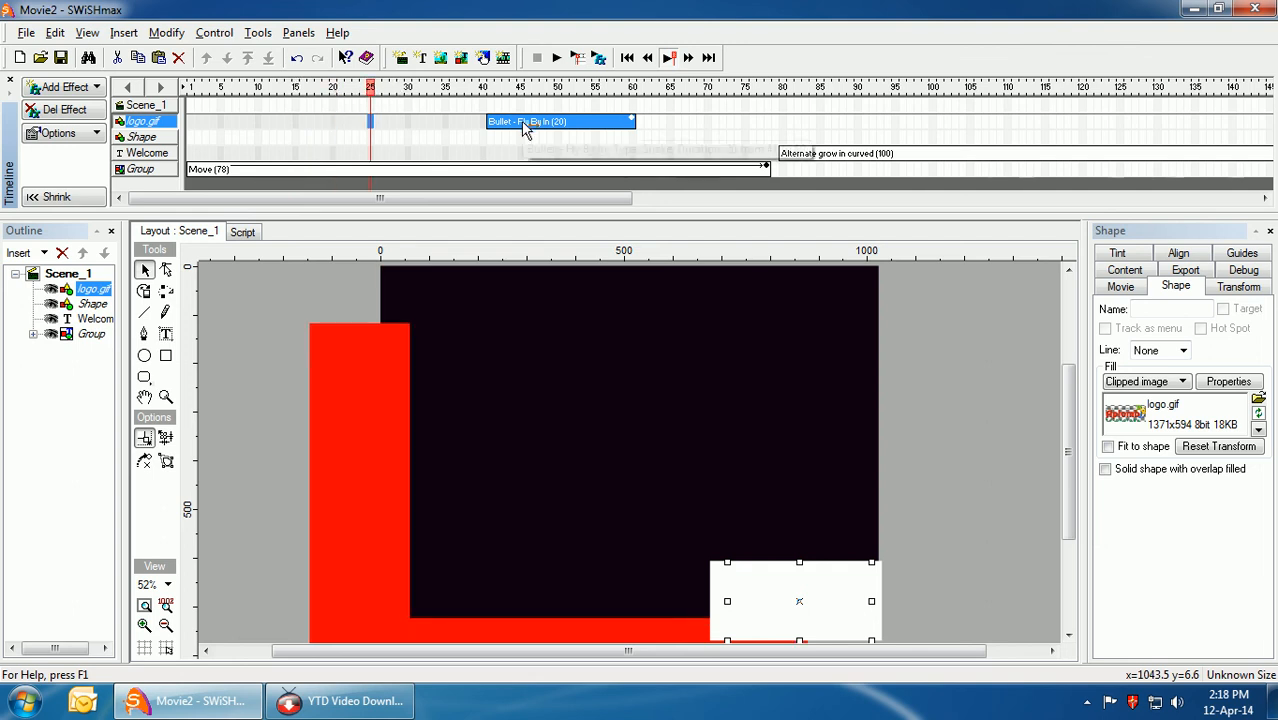
Shift the Welcome text's effect to start at frame 90 and the logo's Fly By In effect to about frame 197
{"action": "left_click_drag", "start_coordinate": [524, 128], "coordinate": [1168, 137]}
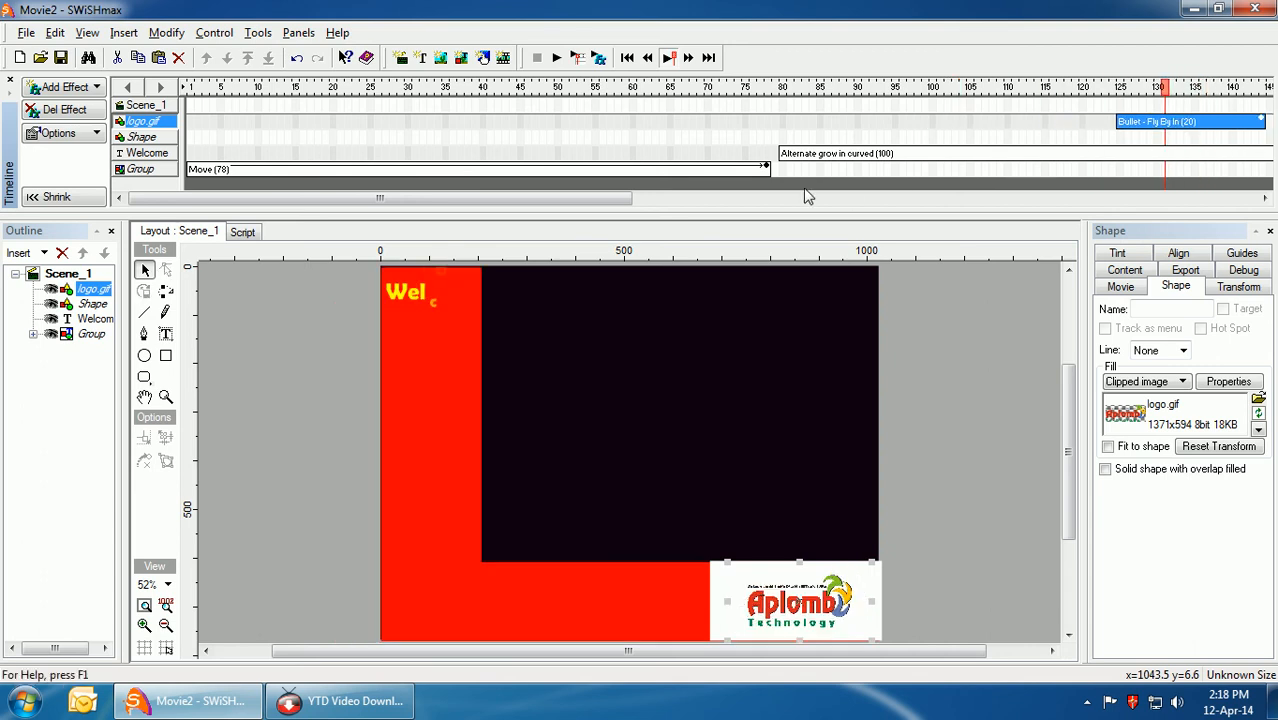
{"action": "left_click", "coordinate": [235, 170]}
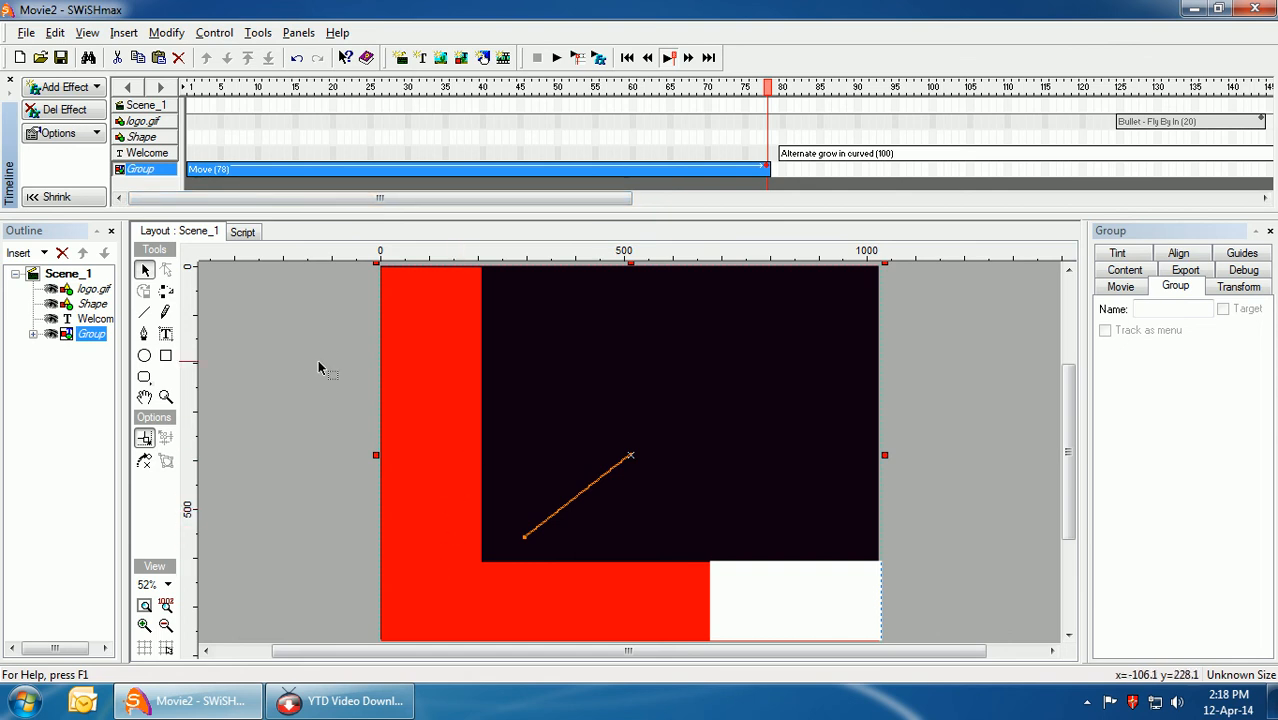
{"action": "left_click_drag", "start_coordinate": [268, 199], "coordinate": [405, 199]}
{"action": "left_click_drag", "start_coordinate": [518, 158], "coordinate": [597, 167]}
{"action": "left_click_drag", "start_coordinate": [511, 199], "coordinate": [651, 199]}
{"action": "left_click_drag", "start_coordinate": [487, 122], "coordinate": [1010, 165]}
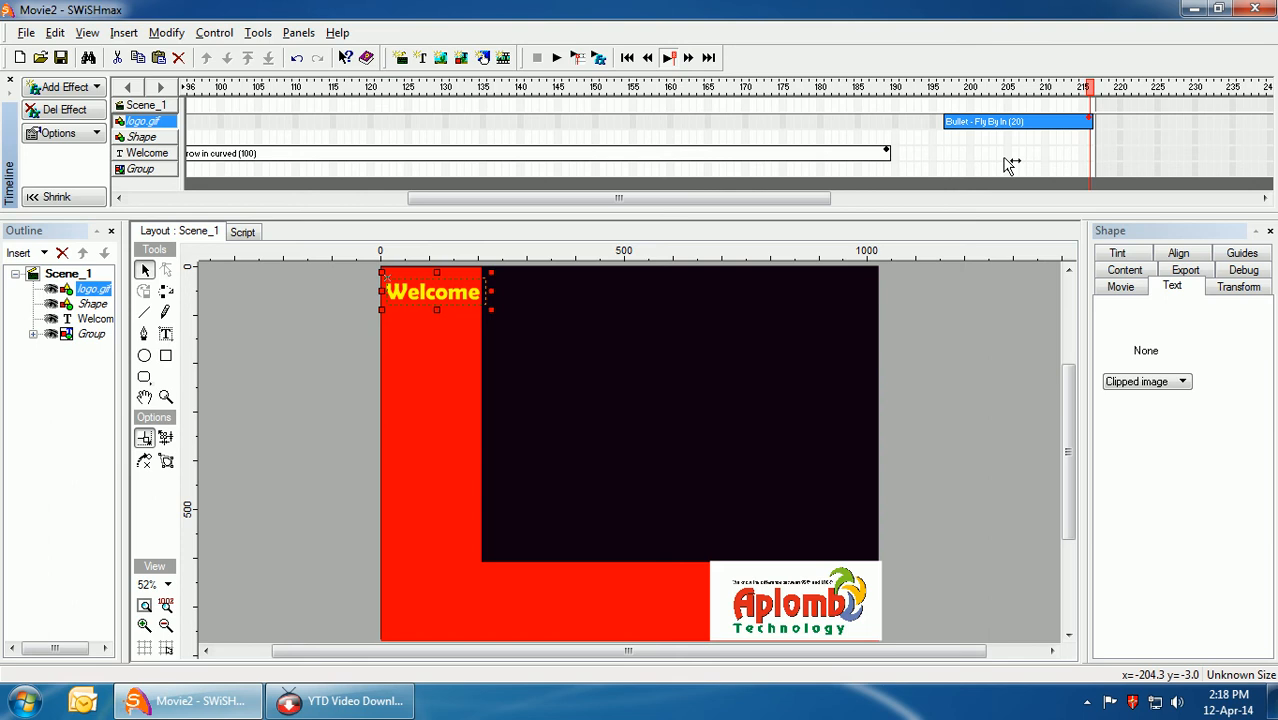
Examine the gaps between the end of the group's Move, the Welcome effect and the logo effect
{"action": "left_click_drag", "start_coordinate": [813, 199], "coordinate": [702, 199]}
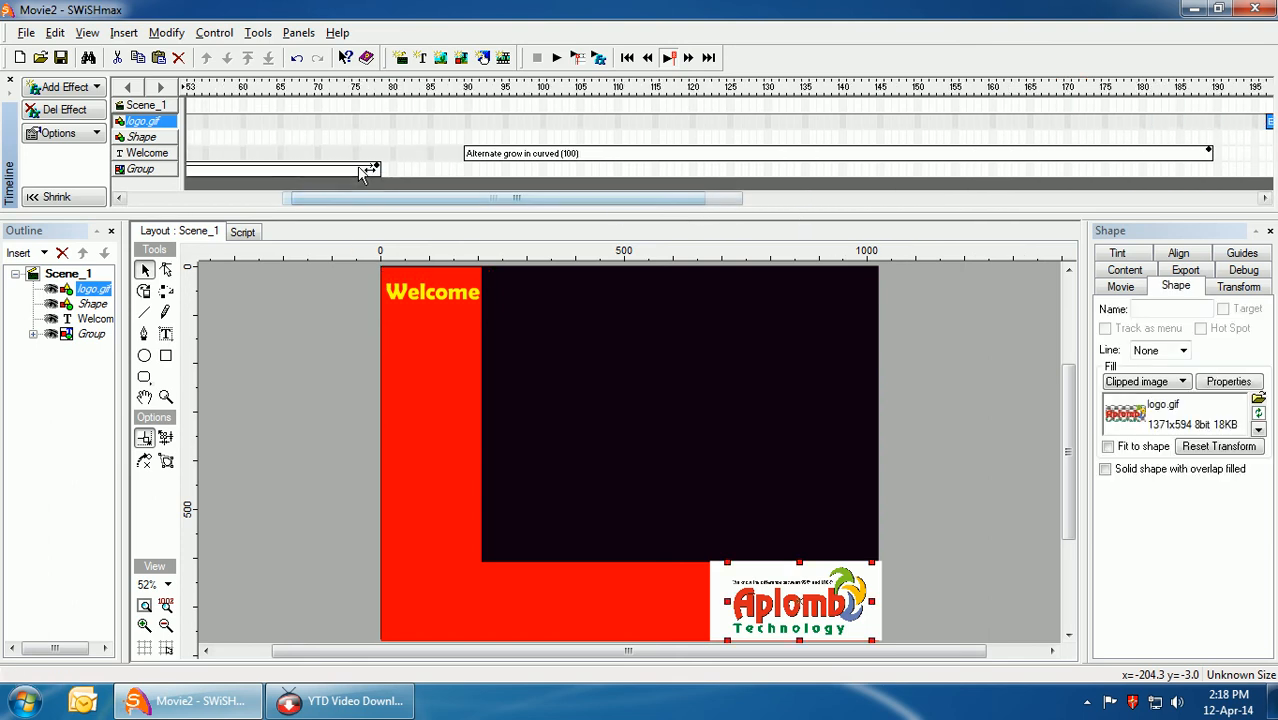
{"action": "left_click", "coordinate": [362, 172]}
{"action": "left_click", "coordinate": [394, 92]}
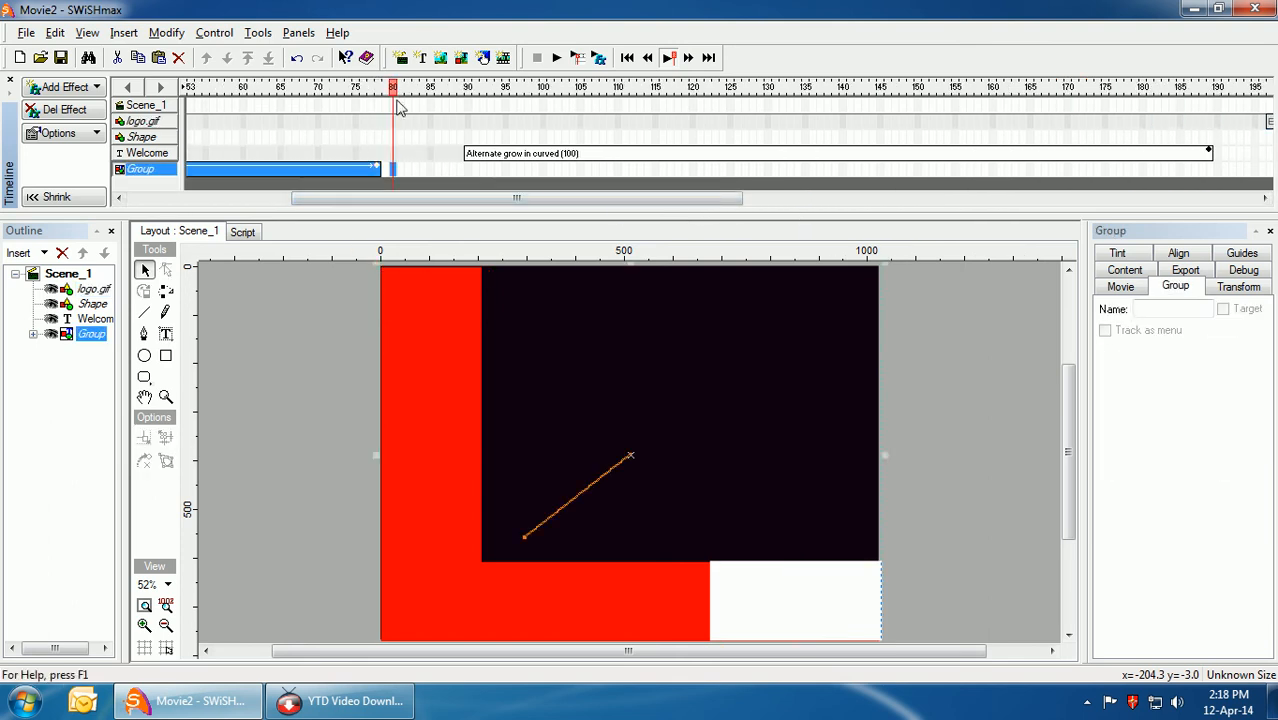
{"action": "left_click", "coordinate": [540, 155]}
{"action": "left_click_drag", "start_coordinate": [404, 198], "coordinate": [585, 212]}
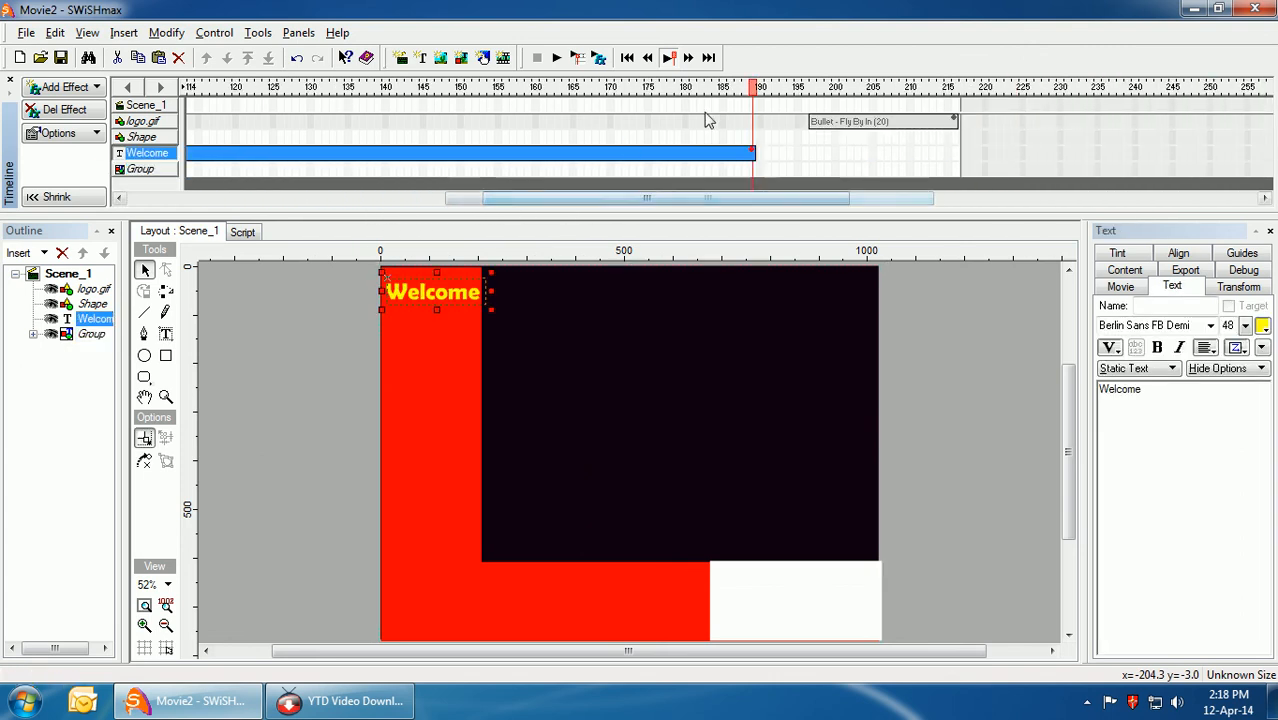
{"action": "left_click", "coordinate": [767, 153]}
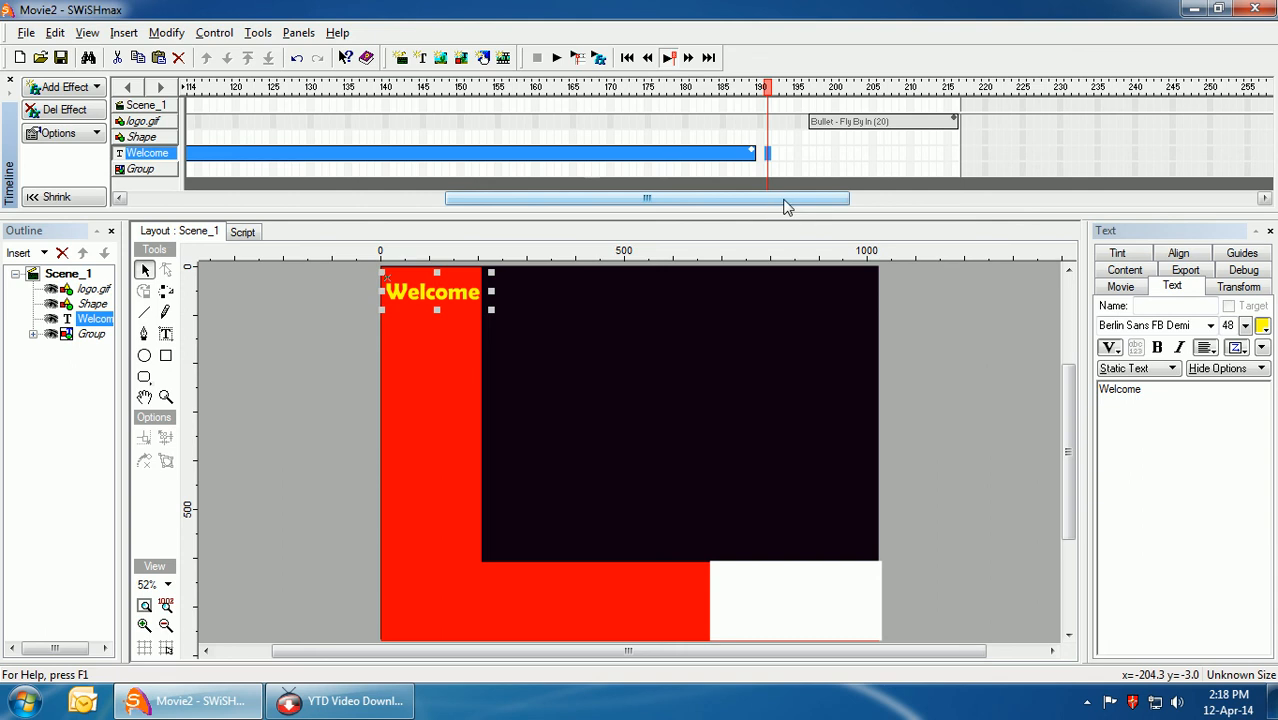
{"action": "left_click_drag", "start_coordinate": [786, 206], "coordinate": [811, 203]}
Shift the logo's Fly By In effect earlier to start at about frame 193 and preview the movie
{"action": "left_click", "coordinate": [731, 122]}
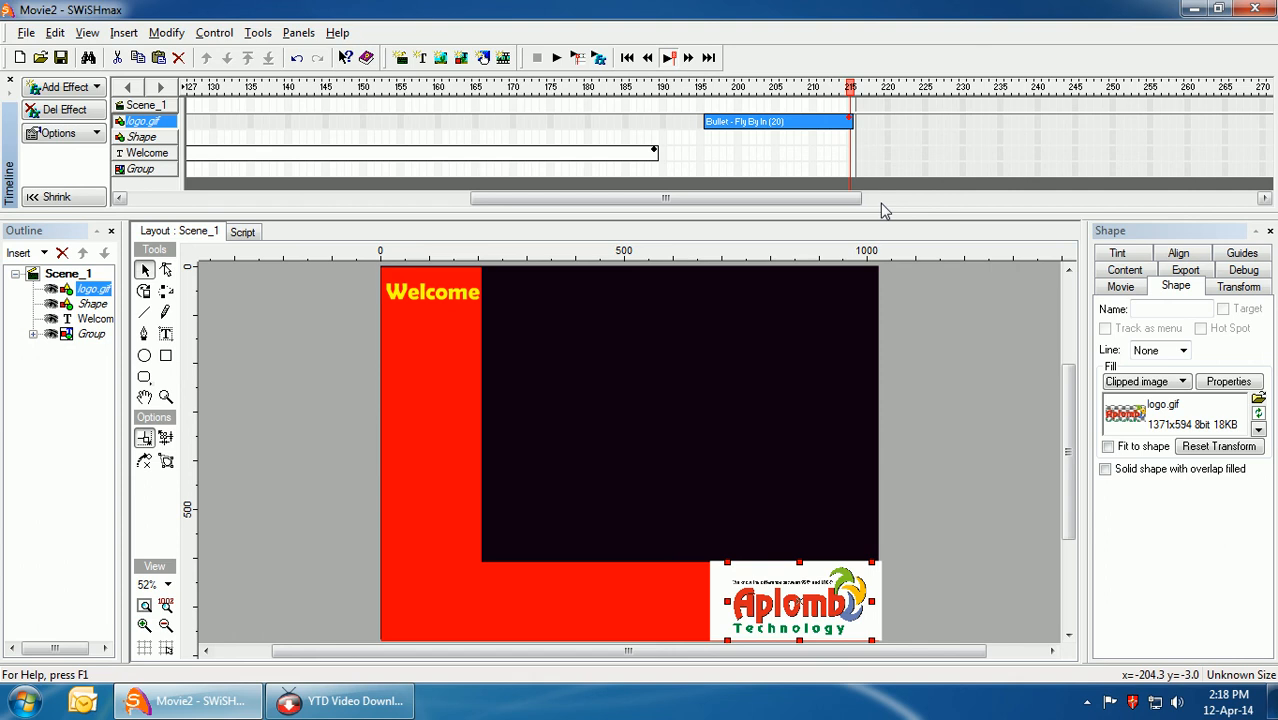
{"action": "left_click_drag", "start_coordinate": [795, 121], "coordinate": [740, 125]}
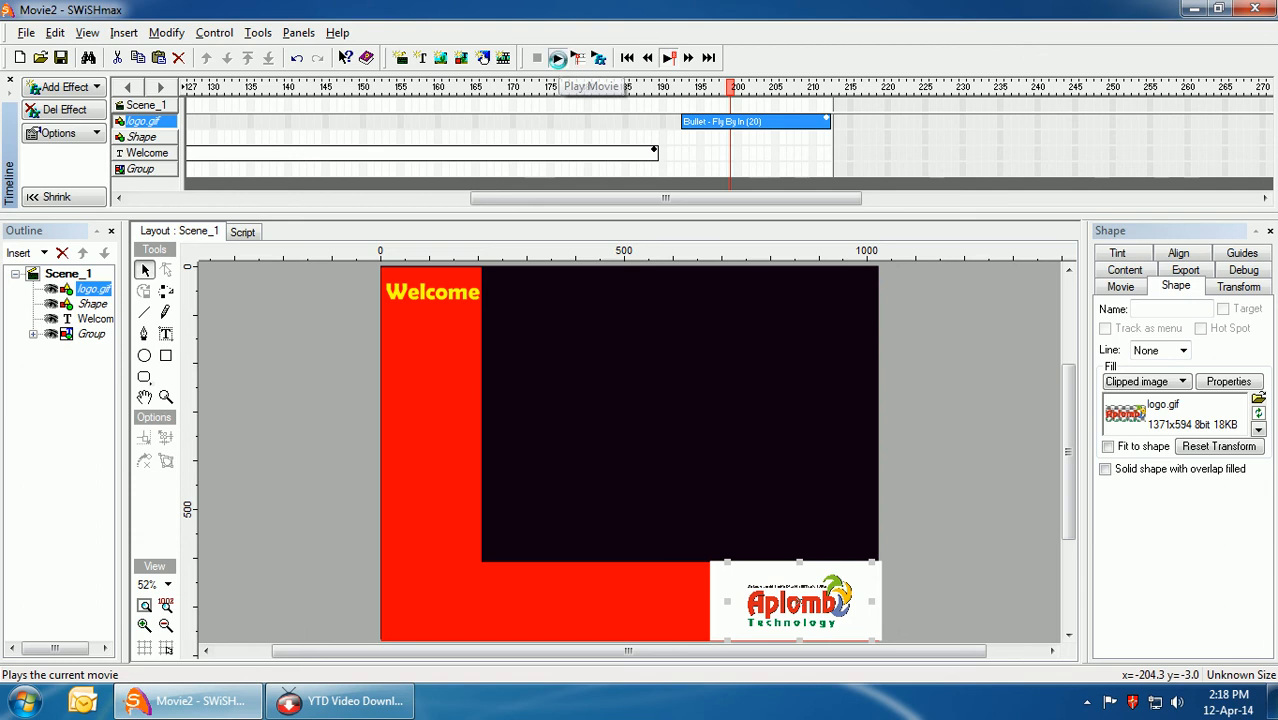
{"action": "left_click", "coordinate": [557, 58]}
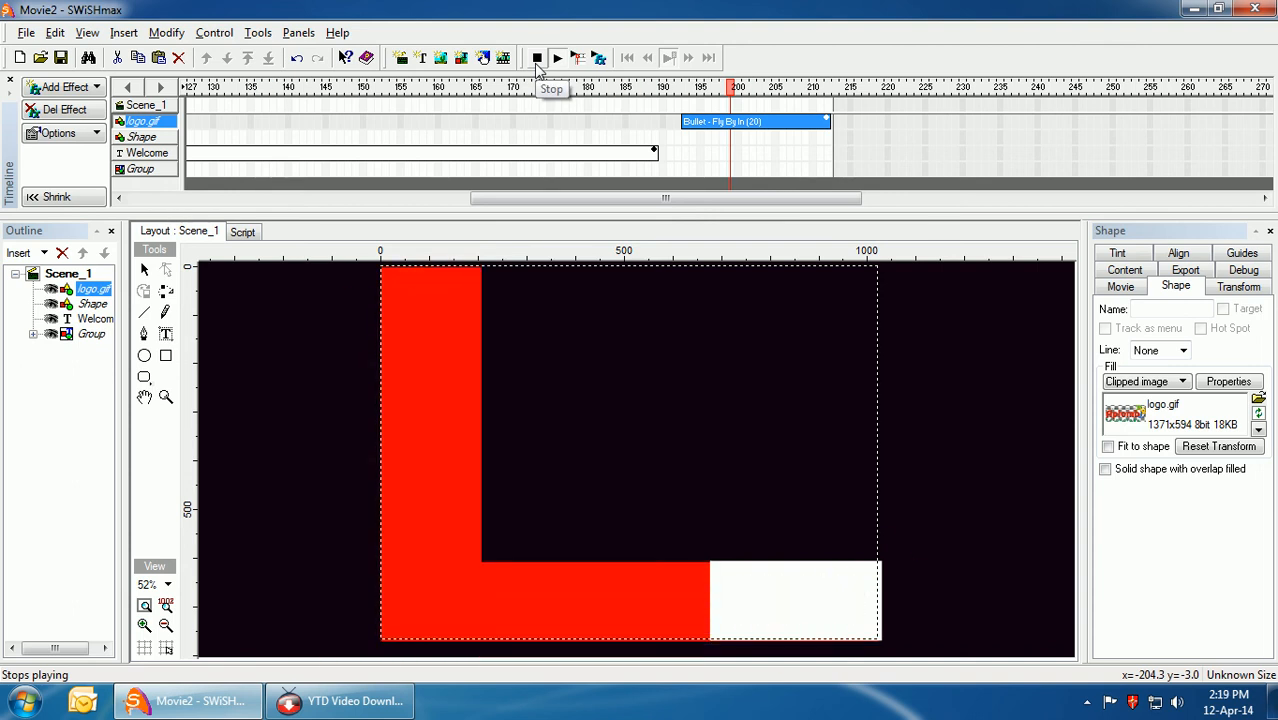
{"action": "left_click", "coordinate": [537, 58]}
Add a Place effect to the red group at about frame 283, well after the logo's effect
{"action": "left_click_drag", "start_coordinate": [563, 197], "coordinate": [752, 208]}
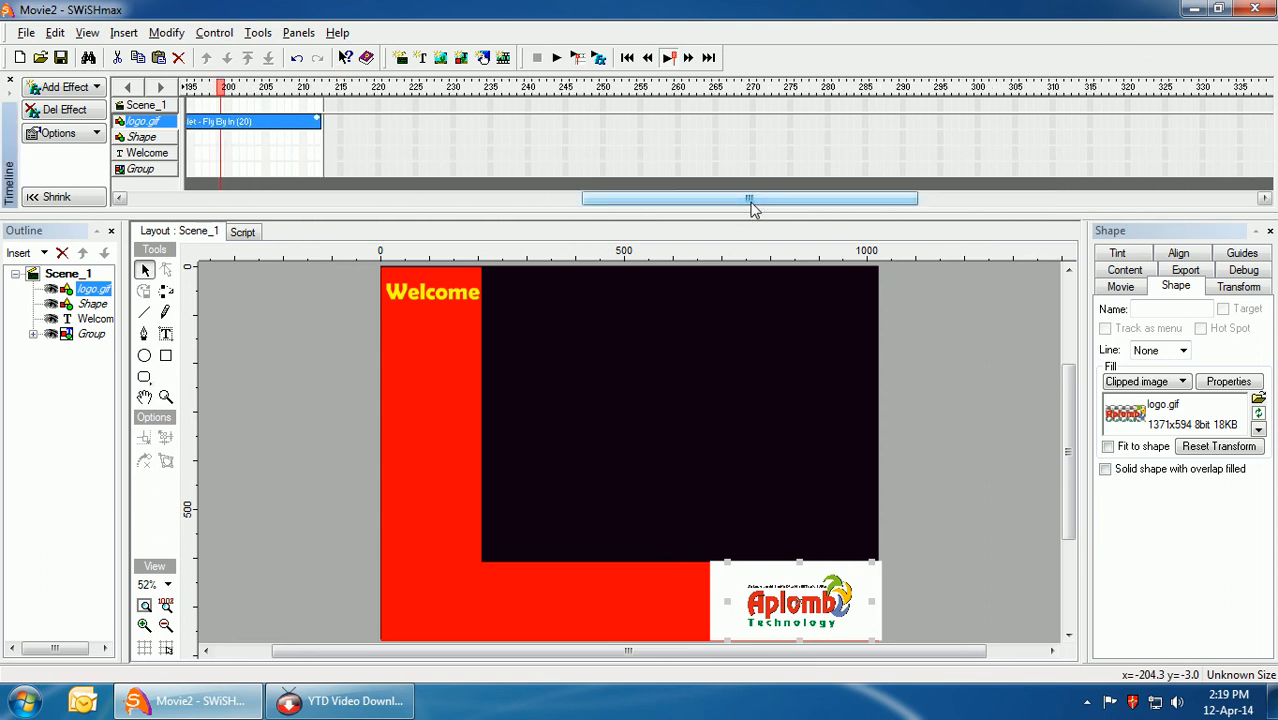
{"action": "left_click", "coordinate": [145, 169]}
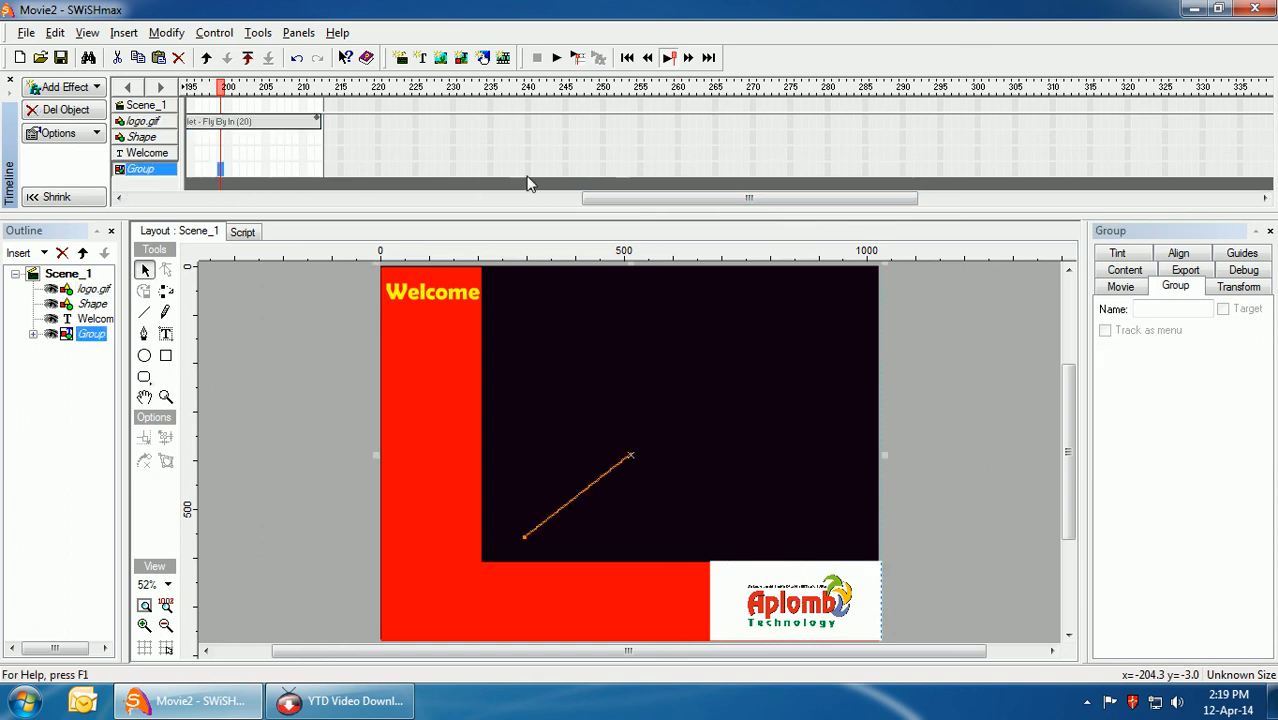
{"action": "left_click", "coordinate": [884, 172]}
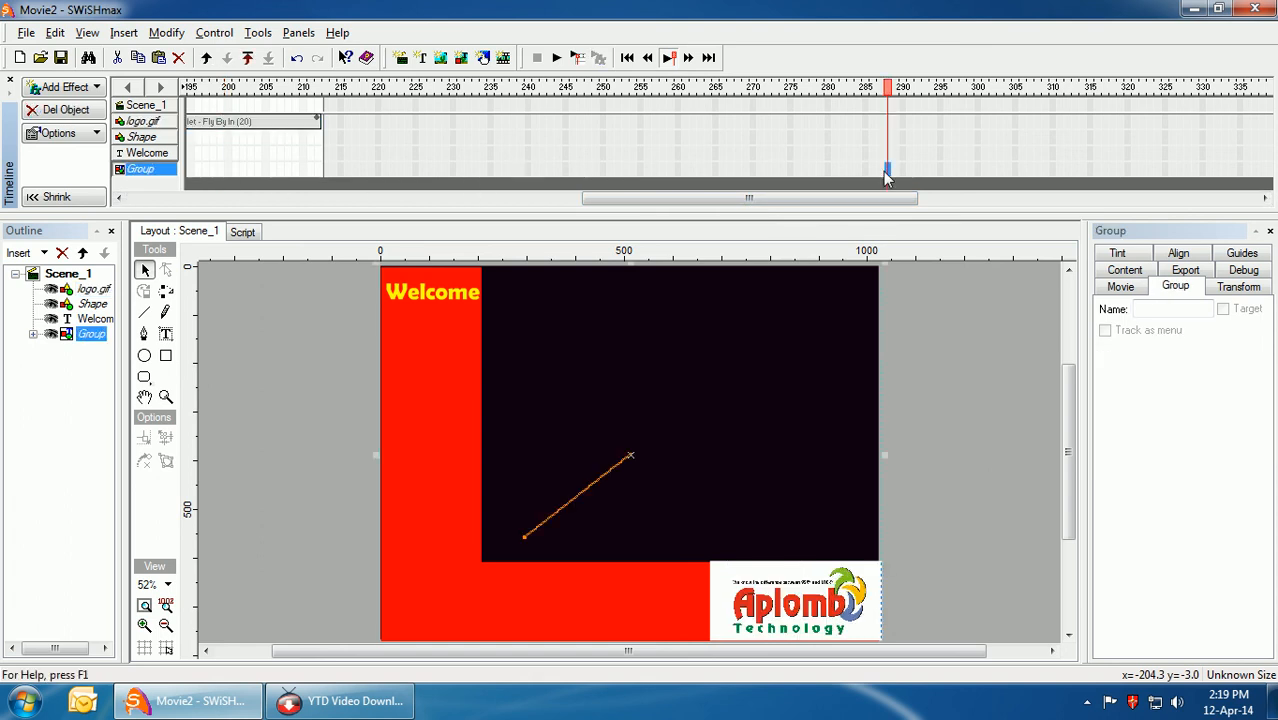
{"action": "left_click", "coordinate": [277, 126]}
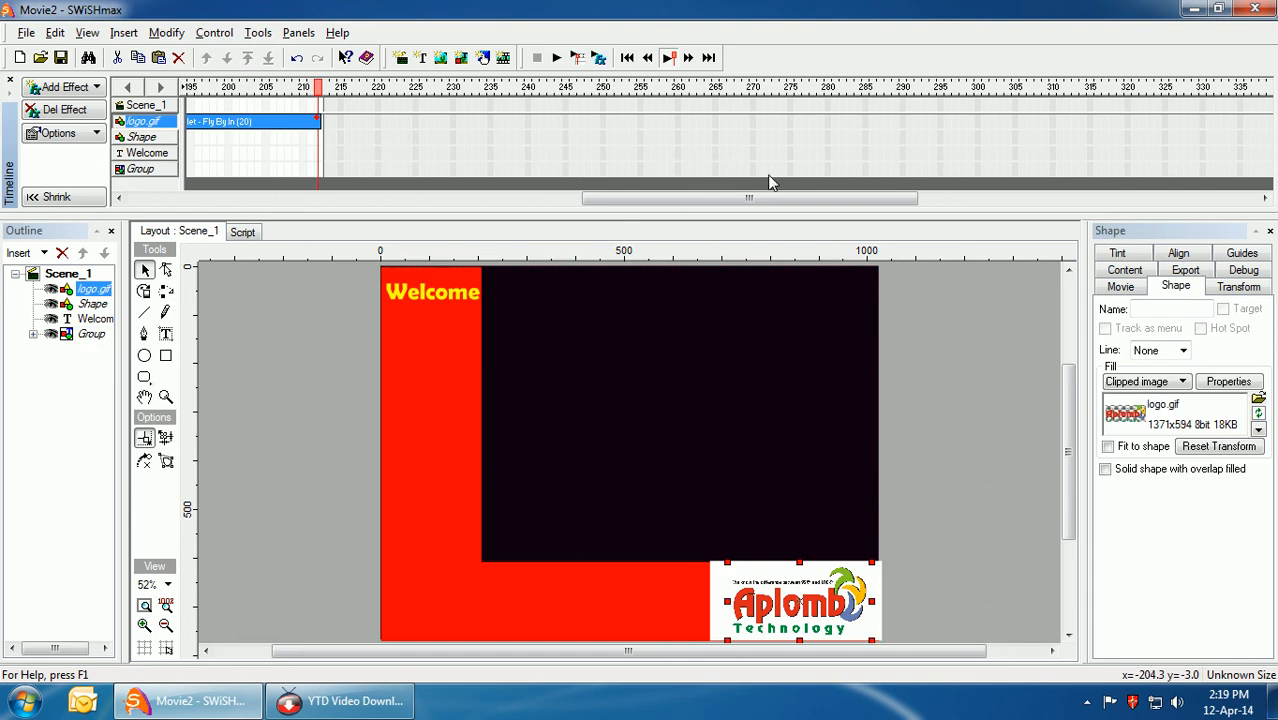
{"action": "left_click", "coordinate": [850, 169]}
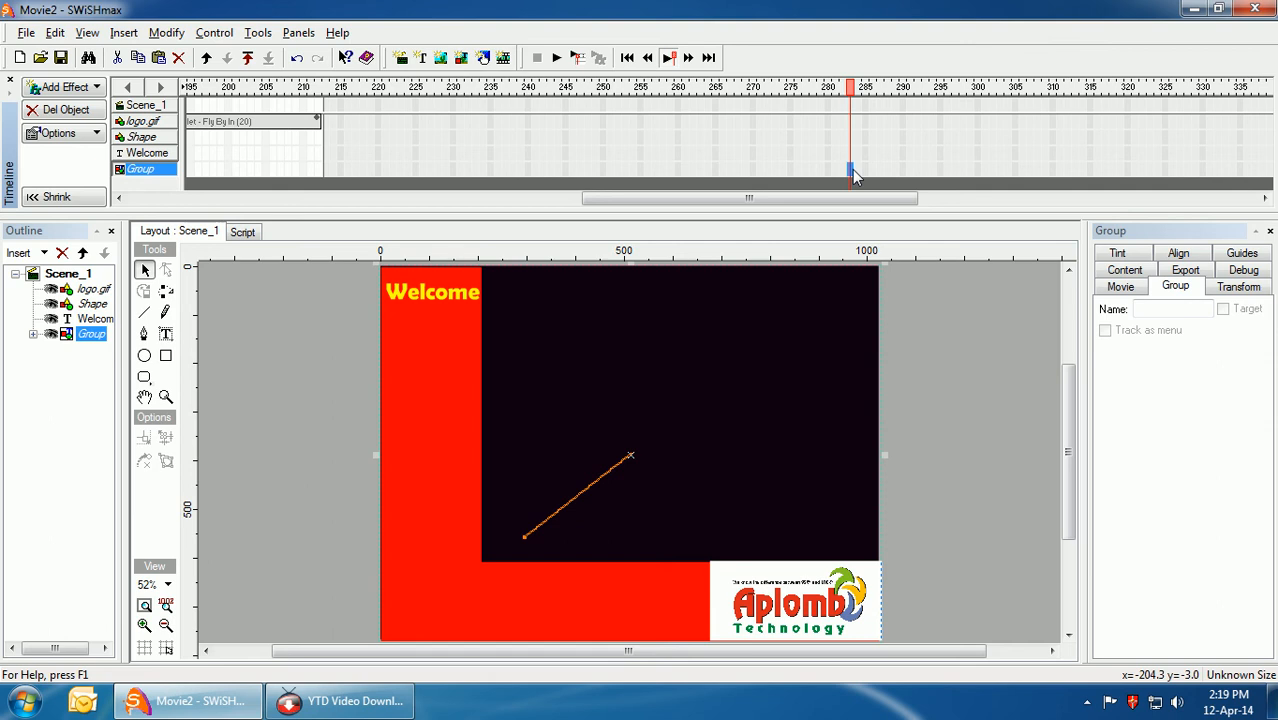
{"action": "right_click", "coordinate": [853, 175]}
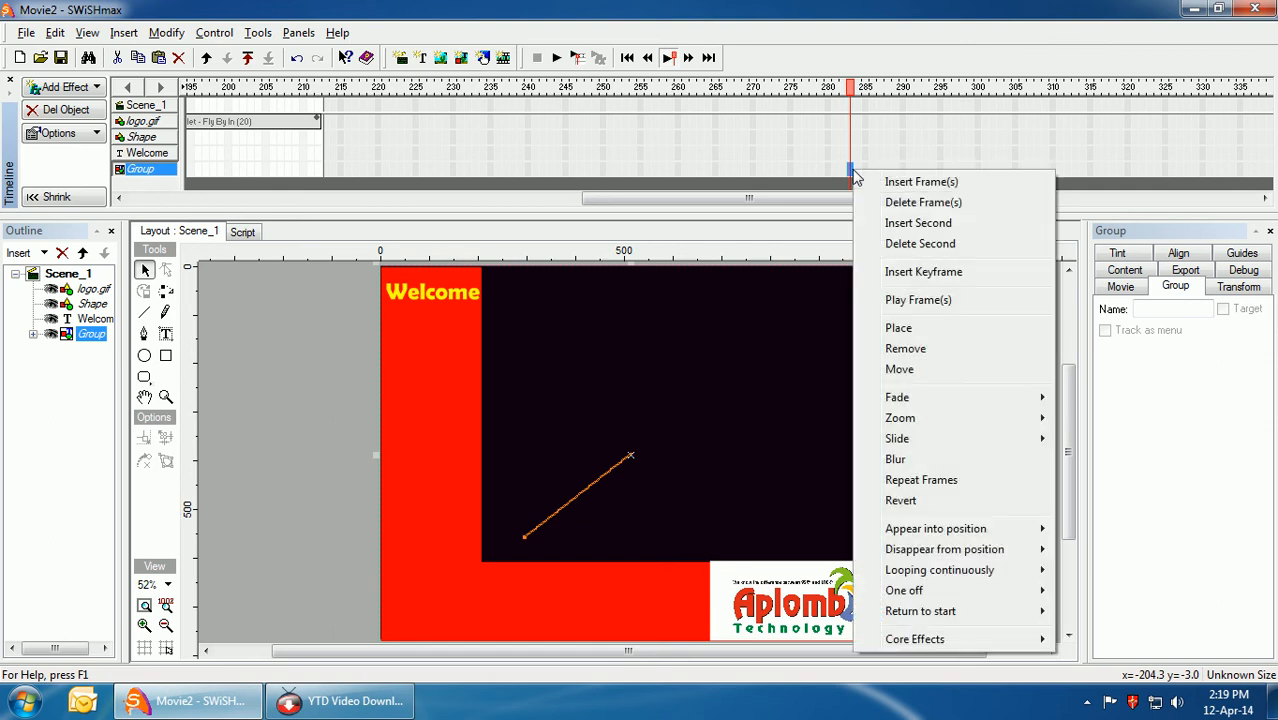
{"action": "left_click", "coordinate": [934, 334]}
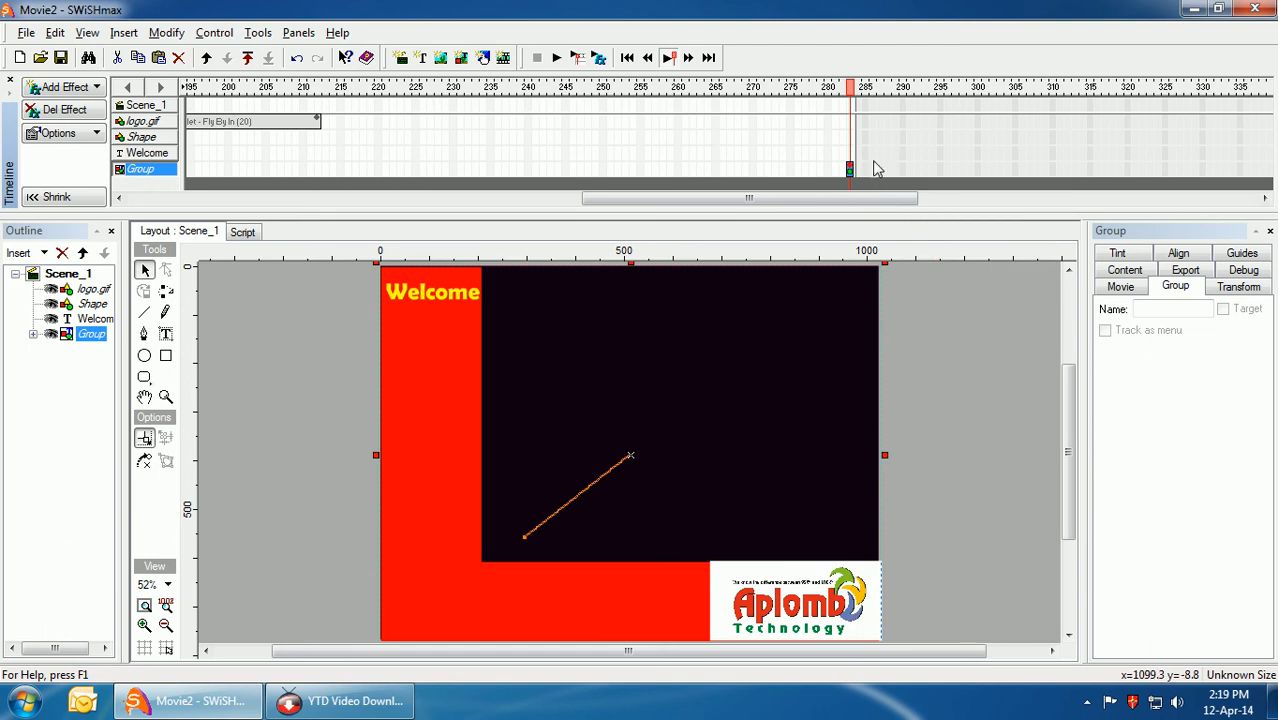
Move the red group's Place effect out to frame 326 and preview the movie
{"action": "mouse_move", "coordinate": [851, 171]}
{"action": "left_mouse_down"}
{"action": "mouse_move", "coordinate": [1168, 168]}
{"action": "mouse_move", "coordinate": [1004, 168]}
{"action": "left_mouse_up"}
{"action": "mouse_move", "coordinate": [884, 208]}
{"action": "left_mouse_down"}
{"action": "mouse_move", "coordinate": [948, 207]}
{"action": "mouse_move", "coordinate": [879, 205]}
{"action": "left_mouse_up"}
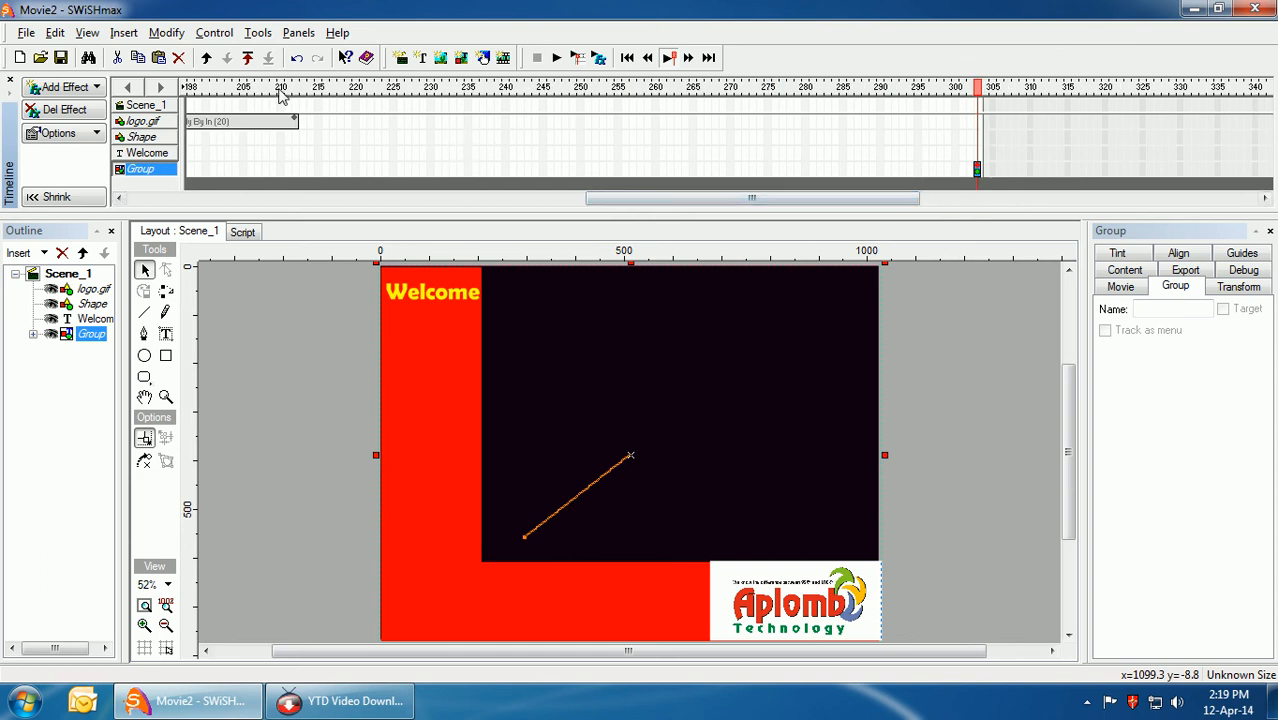
{"action": "left_click", "coordinate": [294, 121]}
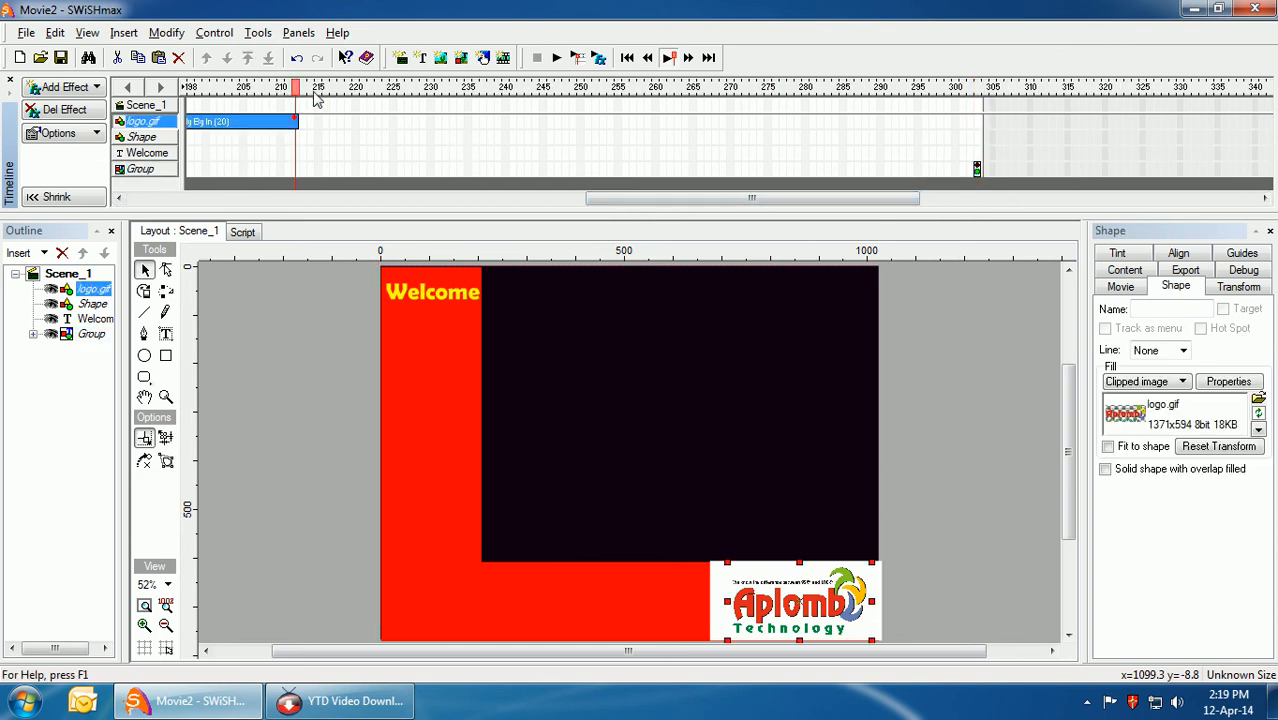
{"action": "left_click", "coordinate": [325, 120]}
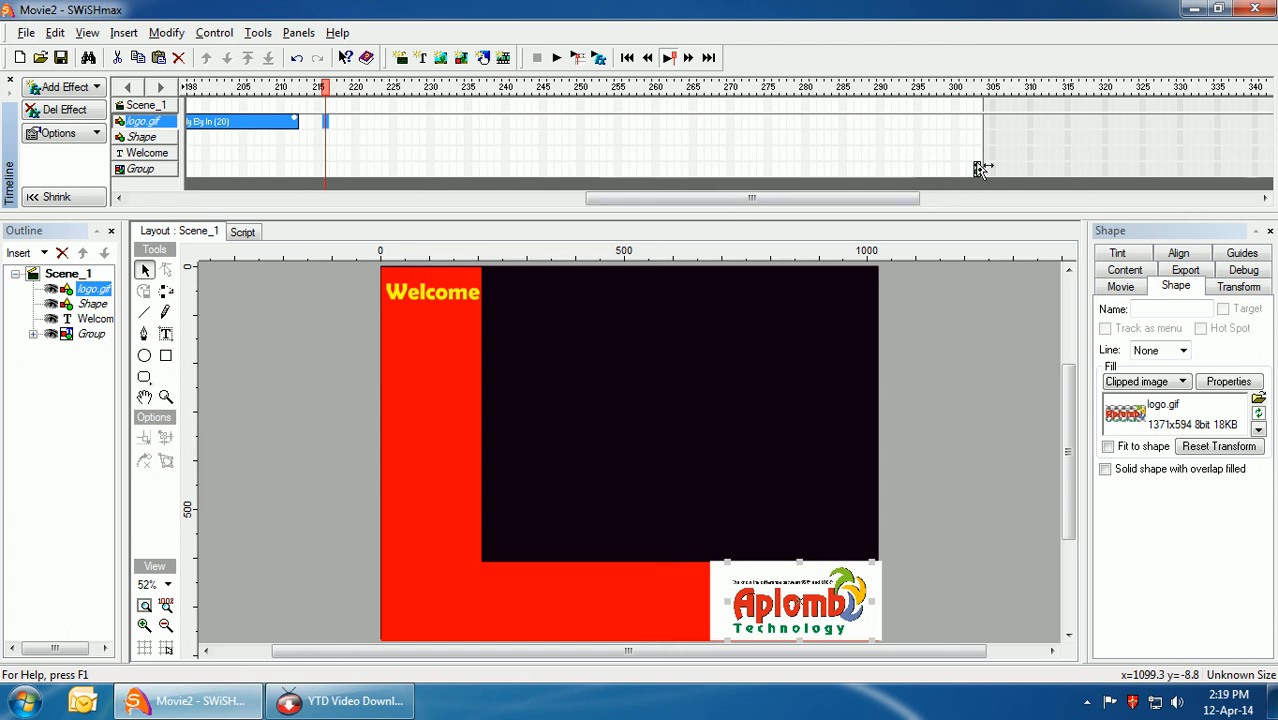
{"action": "left_click_drag", "start_coordinate": [980, 168], "coordinate": [1149, 168]}
{"action": "left_click", "coordinate": [558, 59]}
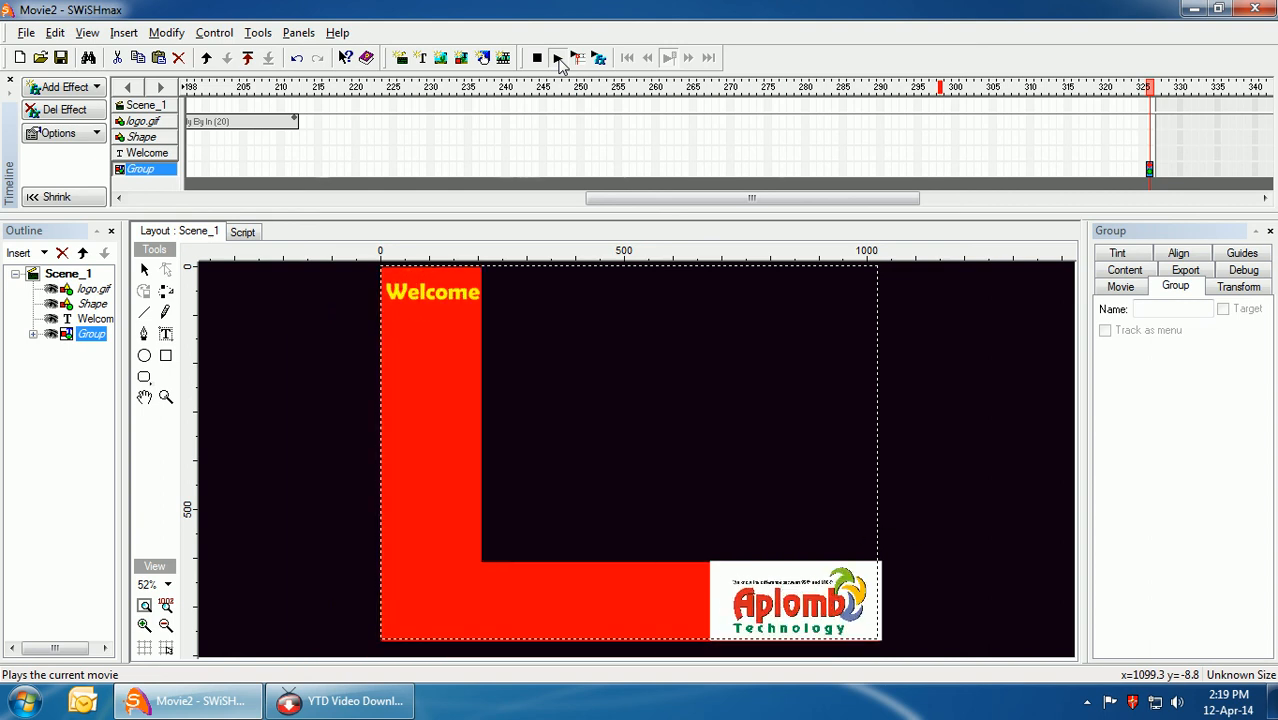
{"action": "left_click", "coordinate": [558, 59]}
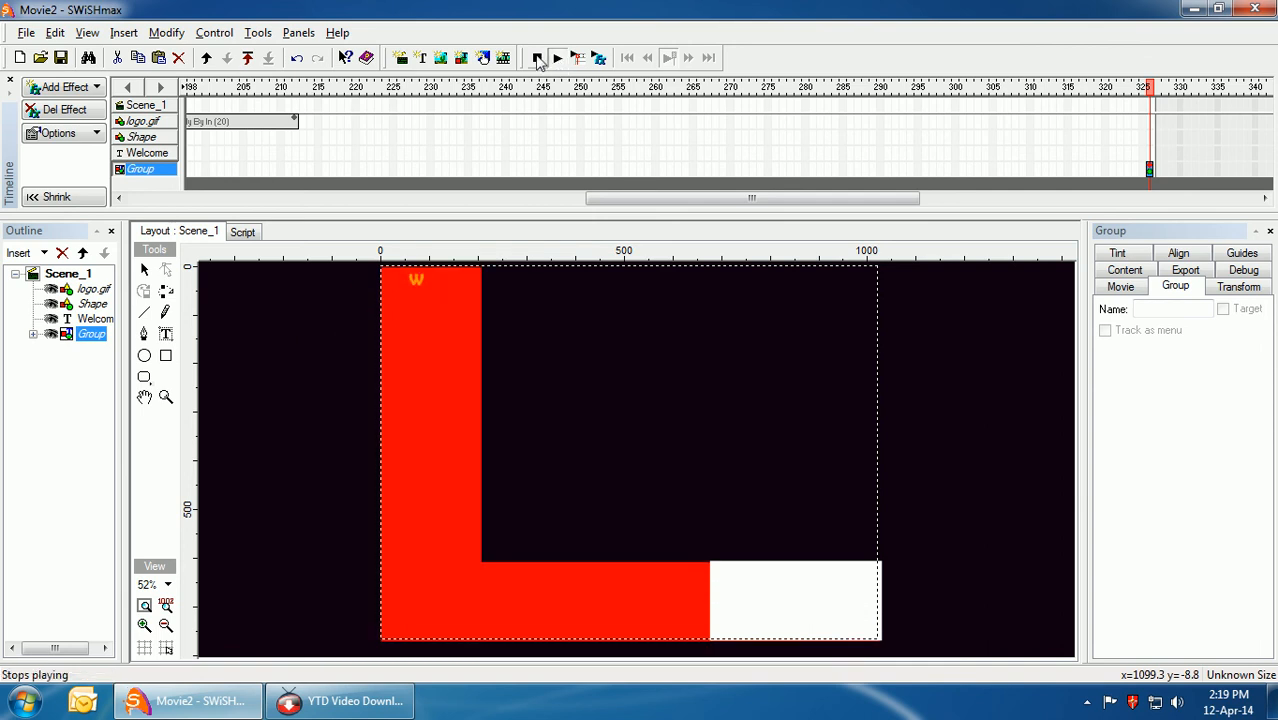
Extend the movie by moving the red group's Place effect to about frame 367, and preview it
{"action": "left_click_drag", "start_coordinate": [633, 198], "coordinate": [716, 197]}
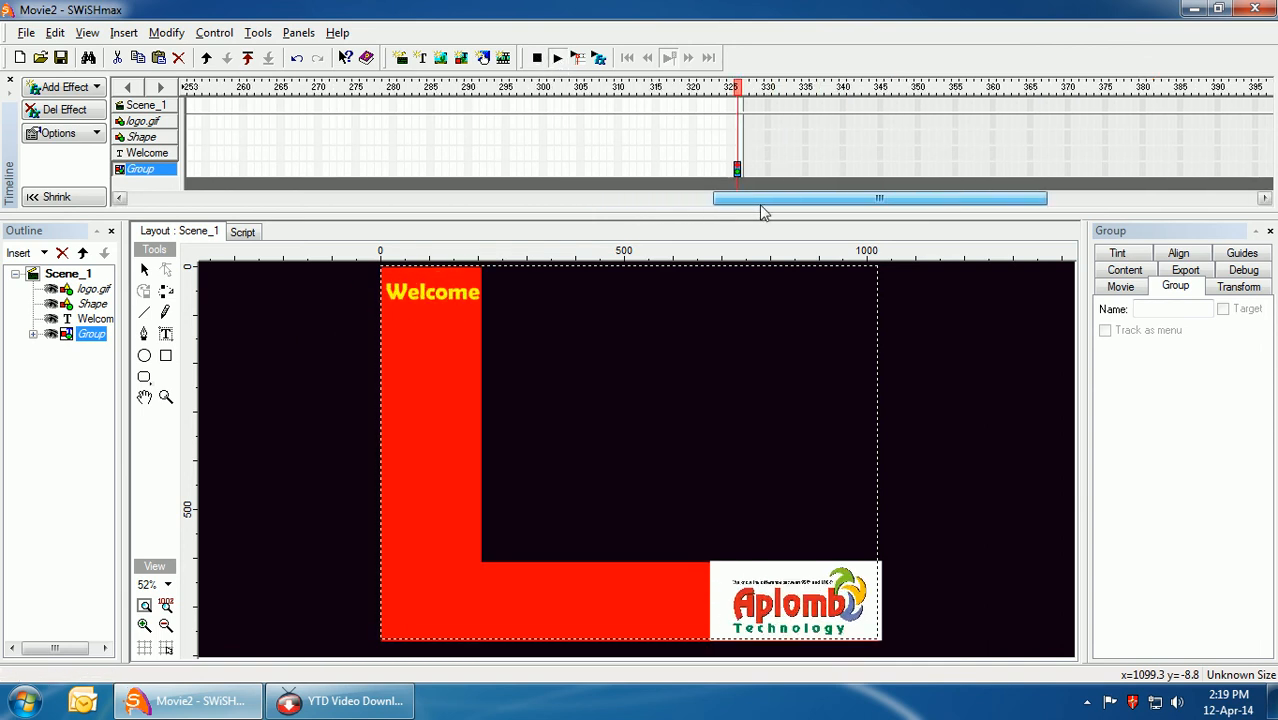
{"action": "left_click", "coordinate": [731, 168]}
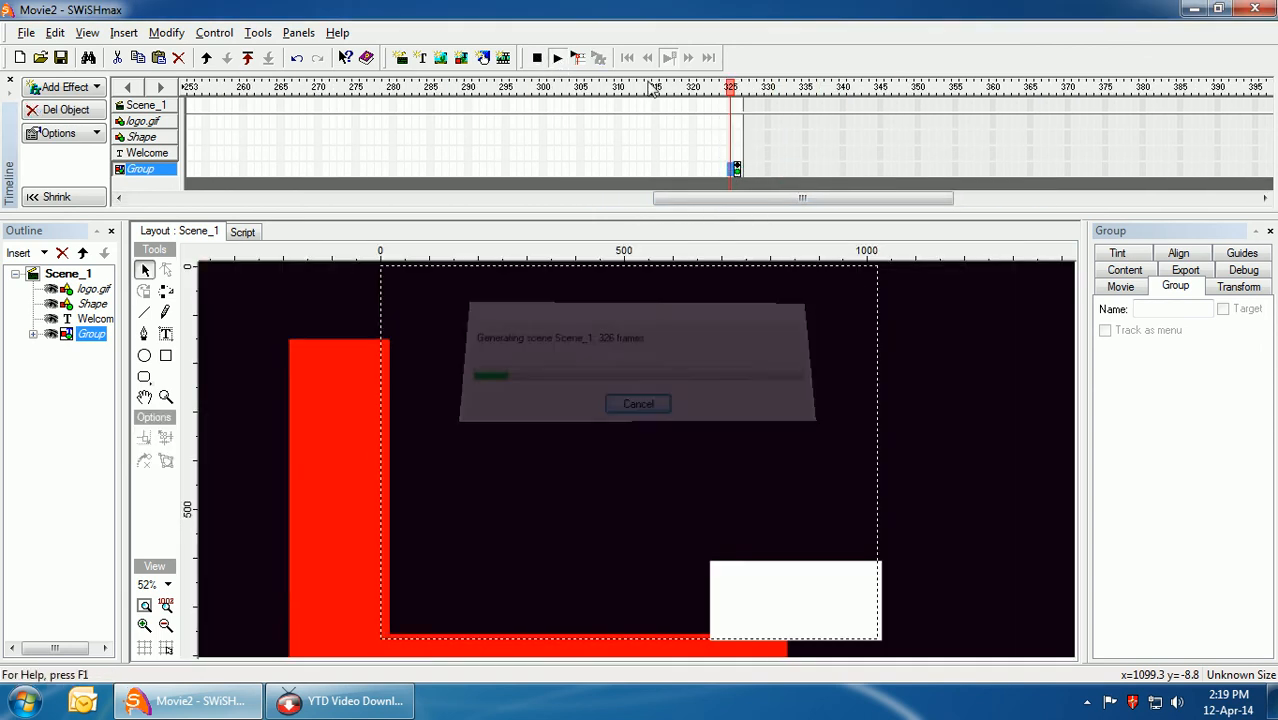
{"action": "left_click_drag", "start_coordinate": [736, 169], "coordinate": [1044, 171]}
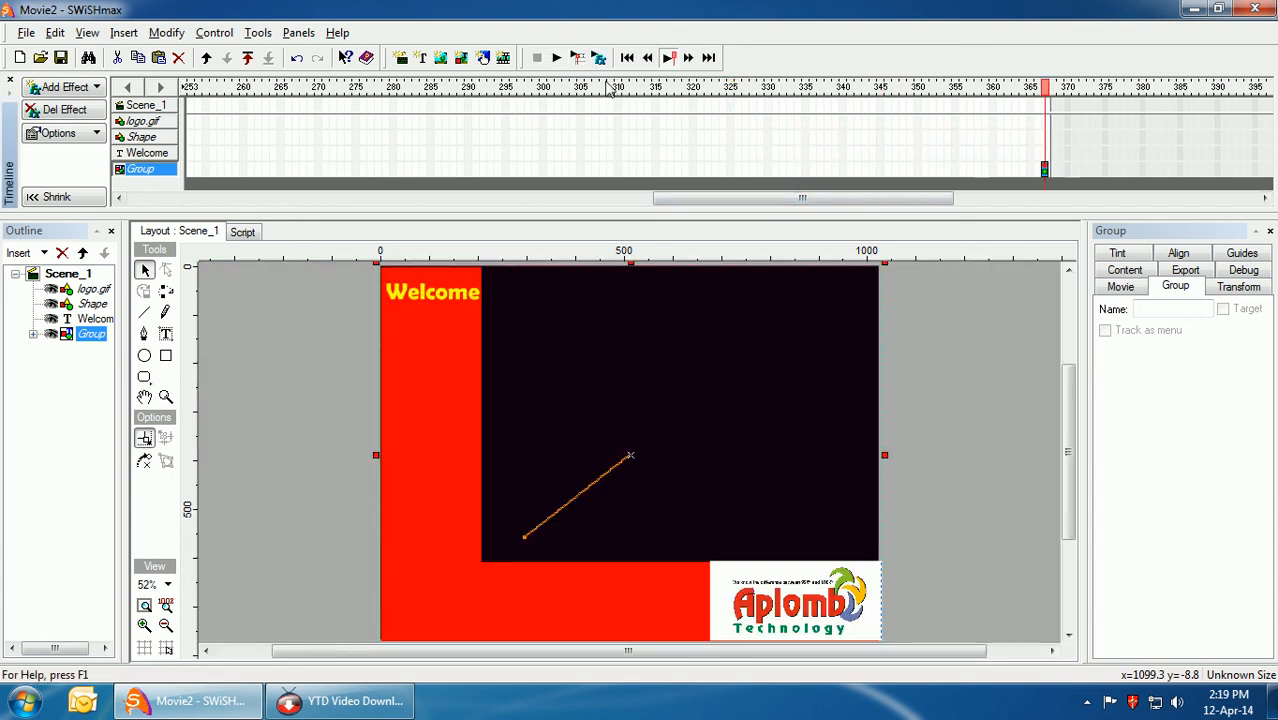
{"action": "left_click", "coordinate": [569, 60]}
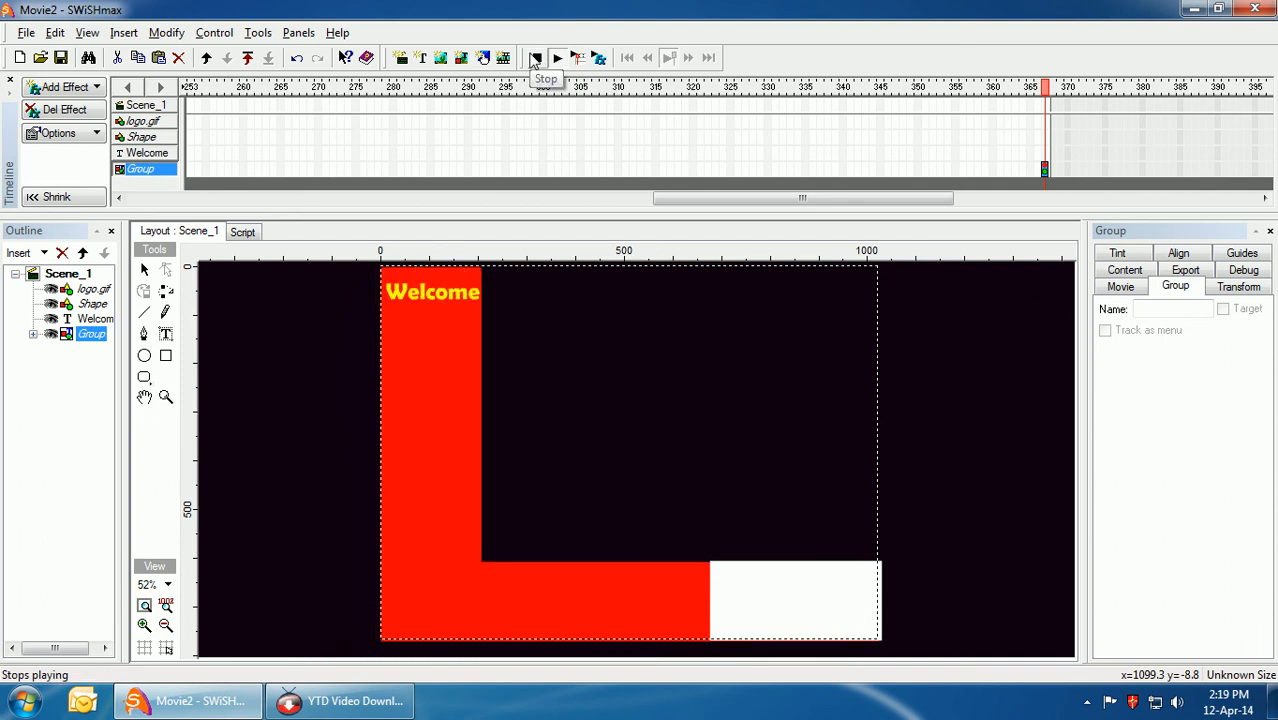
{"action": "left_click", "coordinate": [534, 59]}
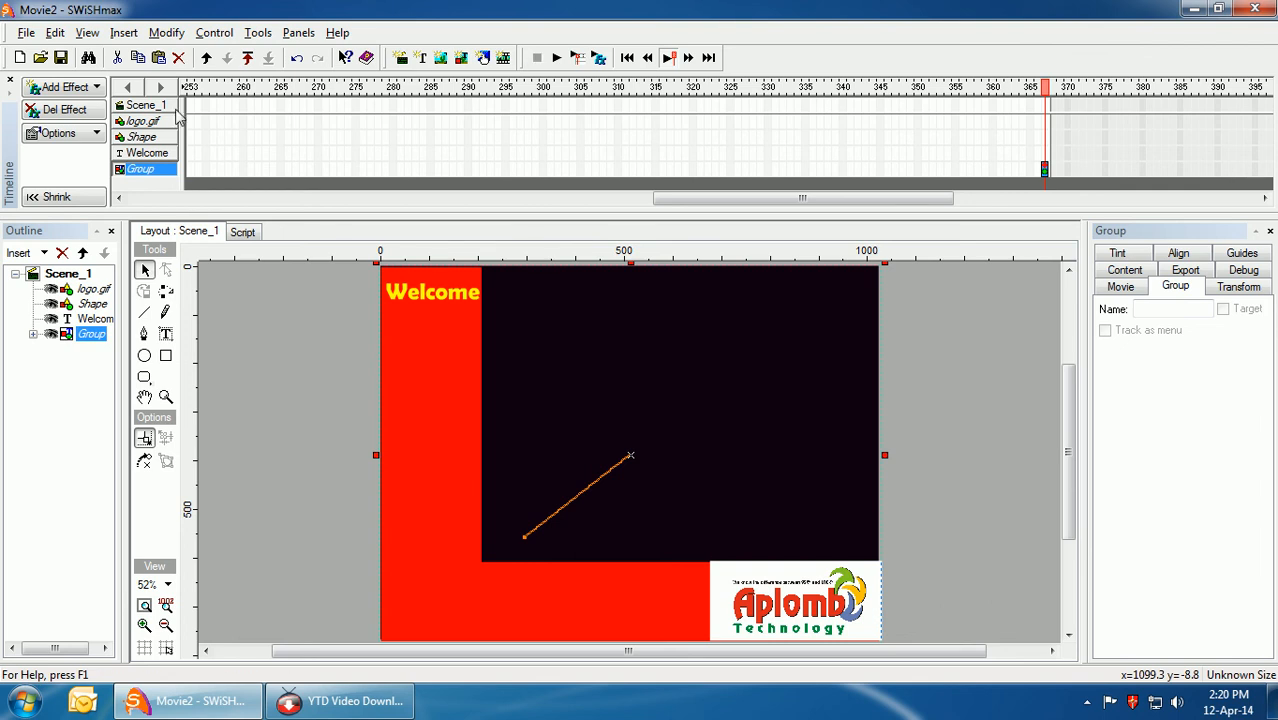
Start saving the movie and create and open a new folder named "test advt" inside the Logo folder
{"action": "left_click", "coordinate": [27, 36]}
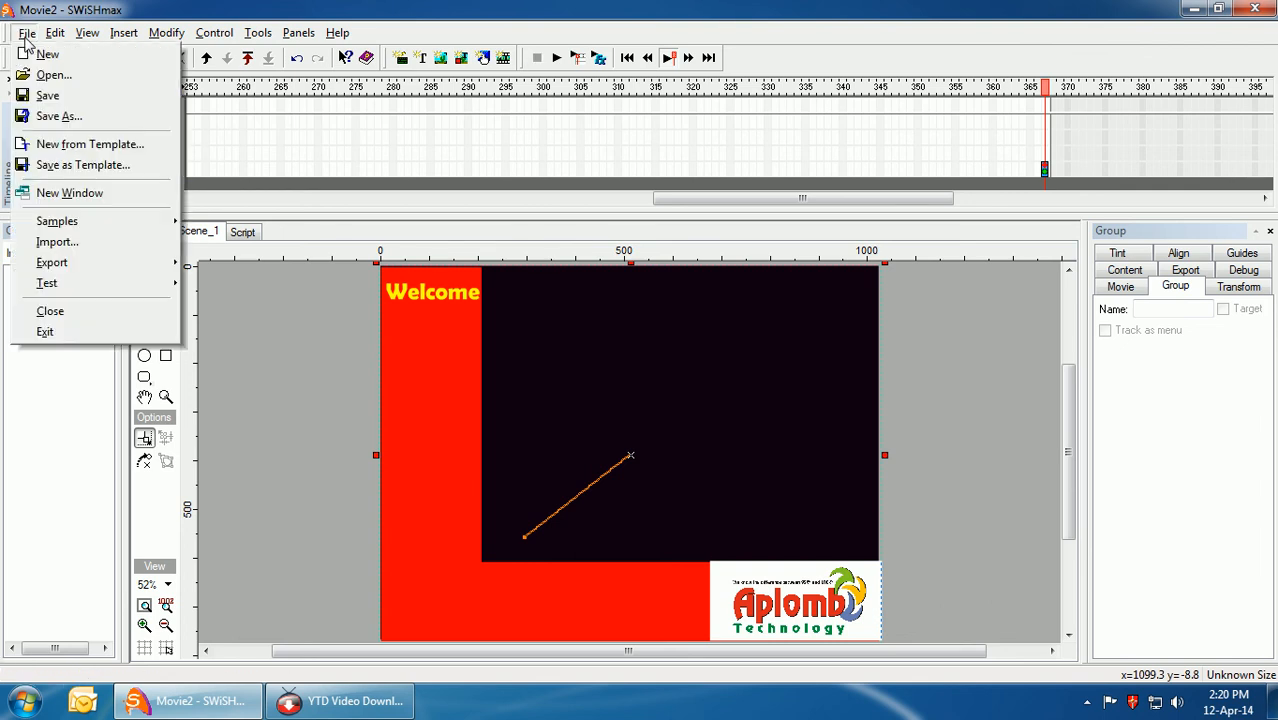
{"action": "left_click", "coordinate": [44, 97]}
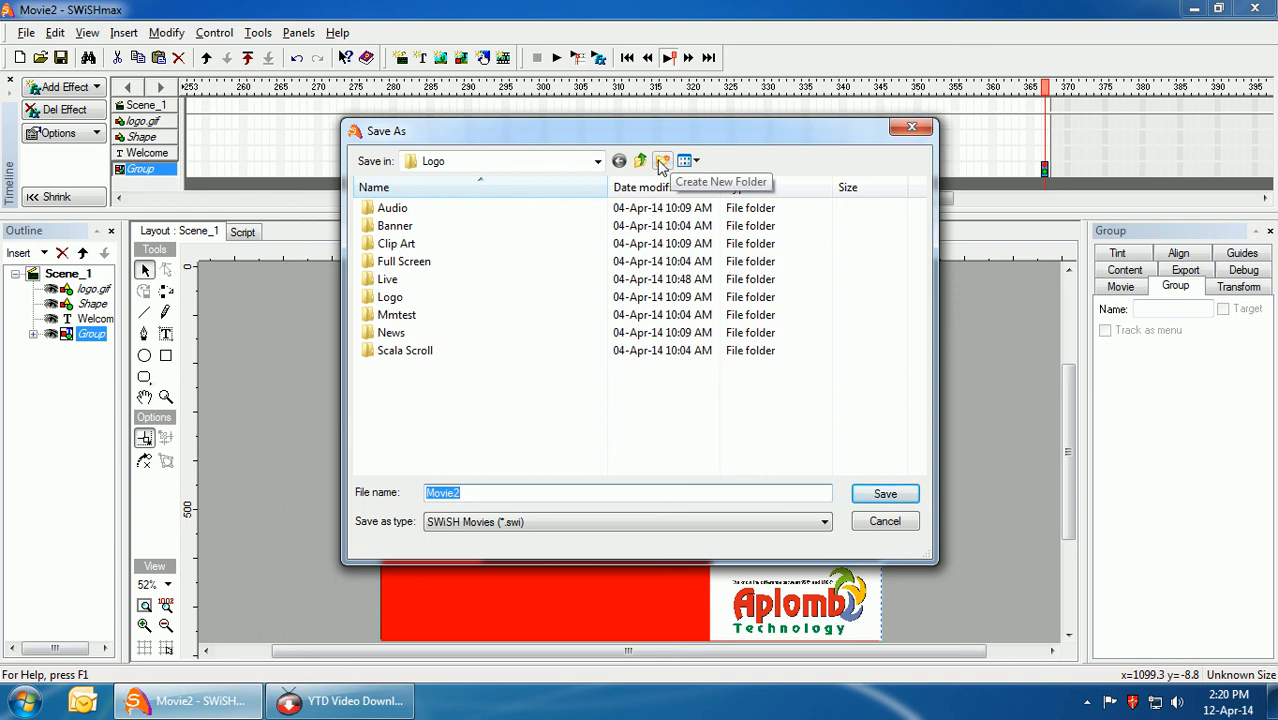
{"action": "left_click", "coordinate": [660, 162]}
{"action": "type", "text": "te"}
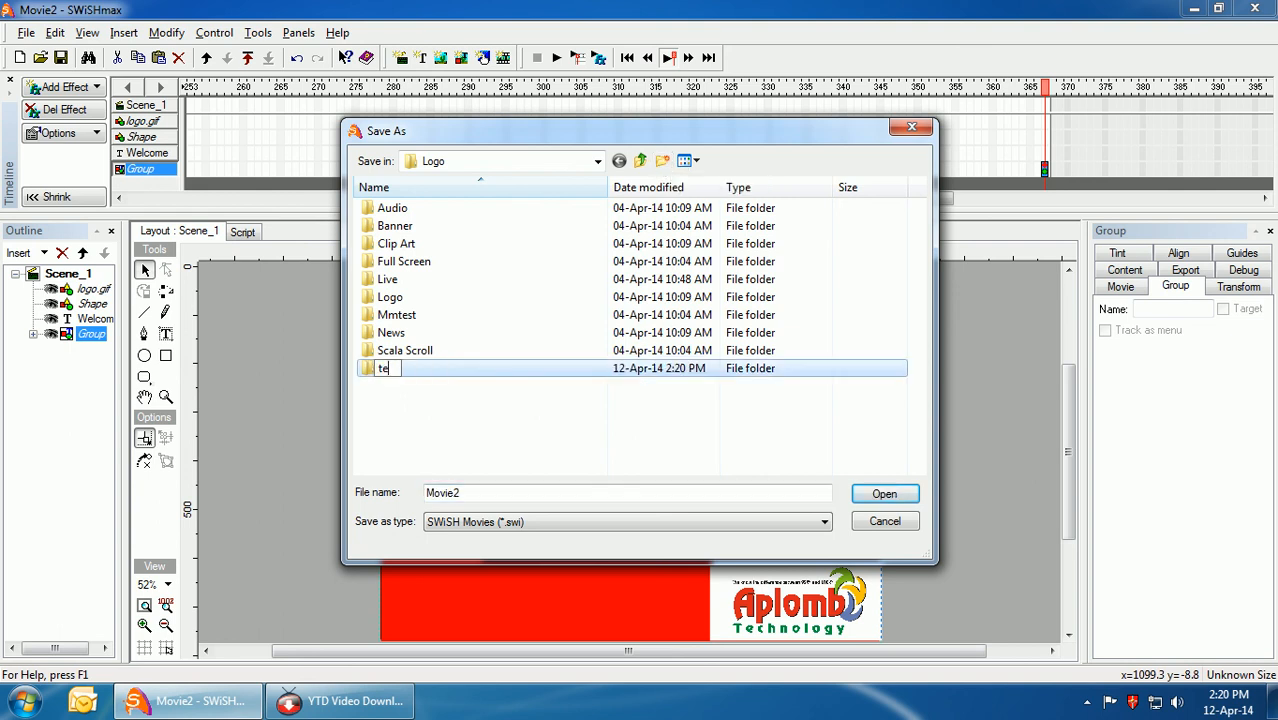
{"action": "type", "text": "st sh"}
{"action": "key", "text": "BackSpace"}
{"action": "key", "text": "BackSpace"}
{"action": "type", "text": "adv"}
{"action": "key", "text": "Return"}
{"action": "key", "text": "Return"}
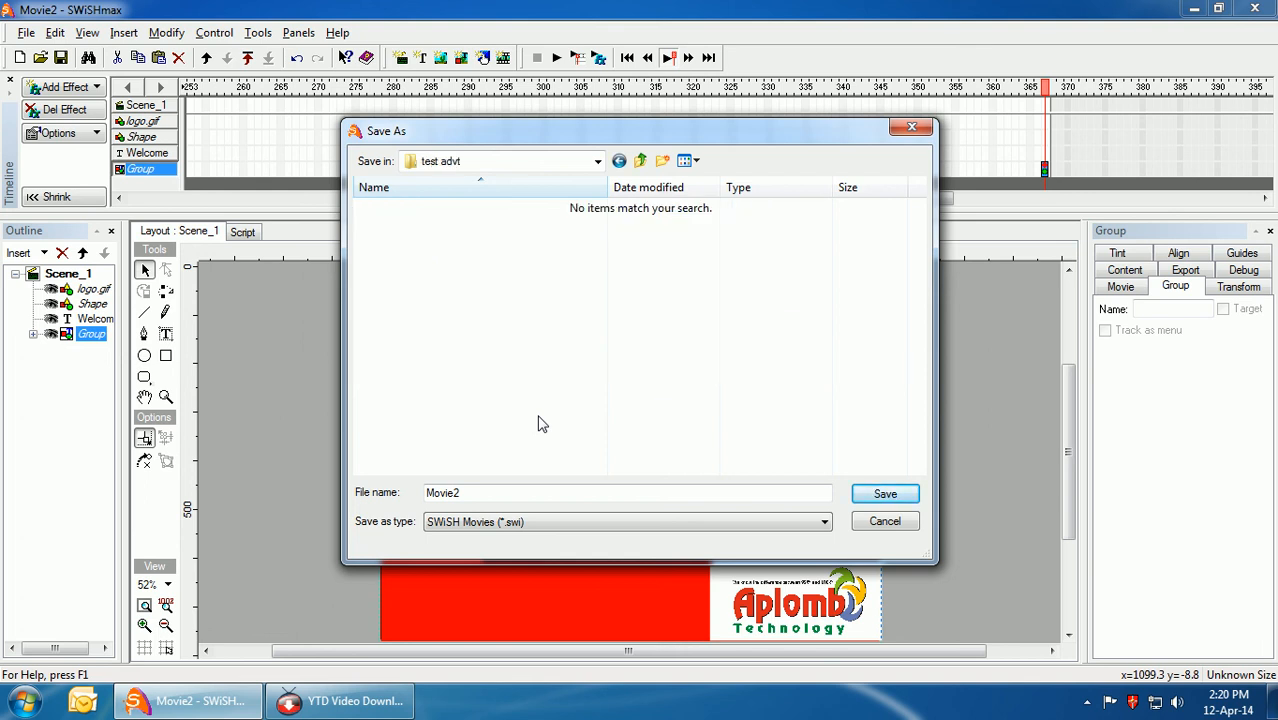
Save the movie as a SWiSH movie named "aplomb" in the test advt folder
{"action": "left_click_drag", "start_coordinate": [495, 492], "coordinate": [414, 493]}
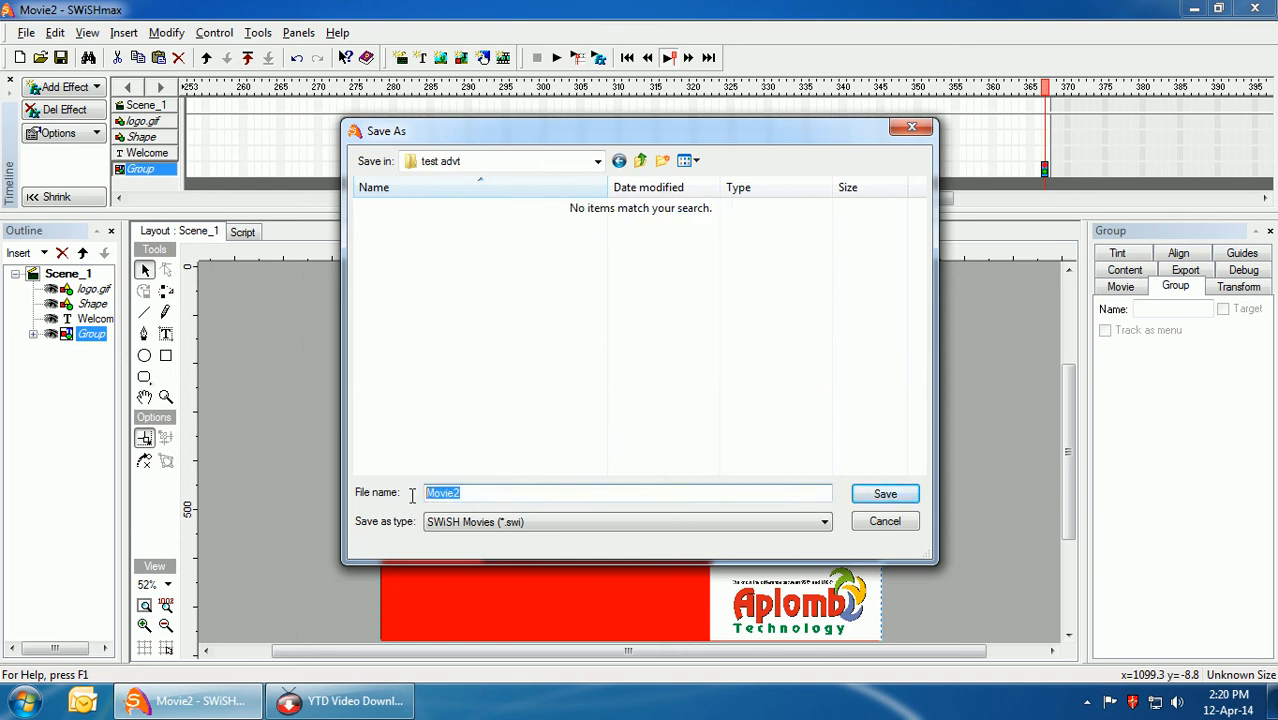
{"action": "type", "text": "aplomb"}
{"action": "left_click", "coordinate": [870, 502]}
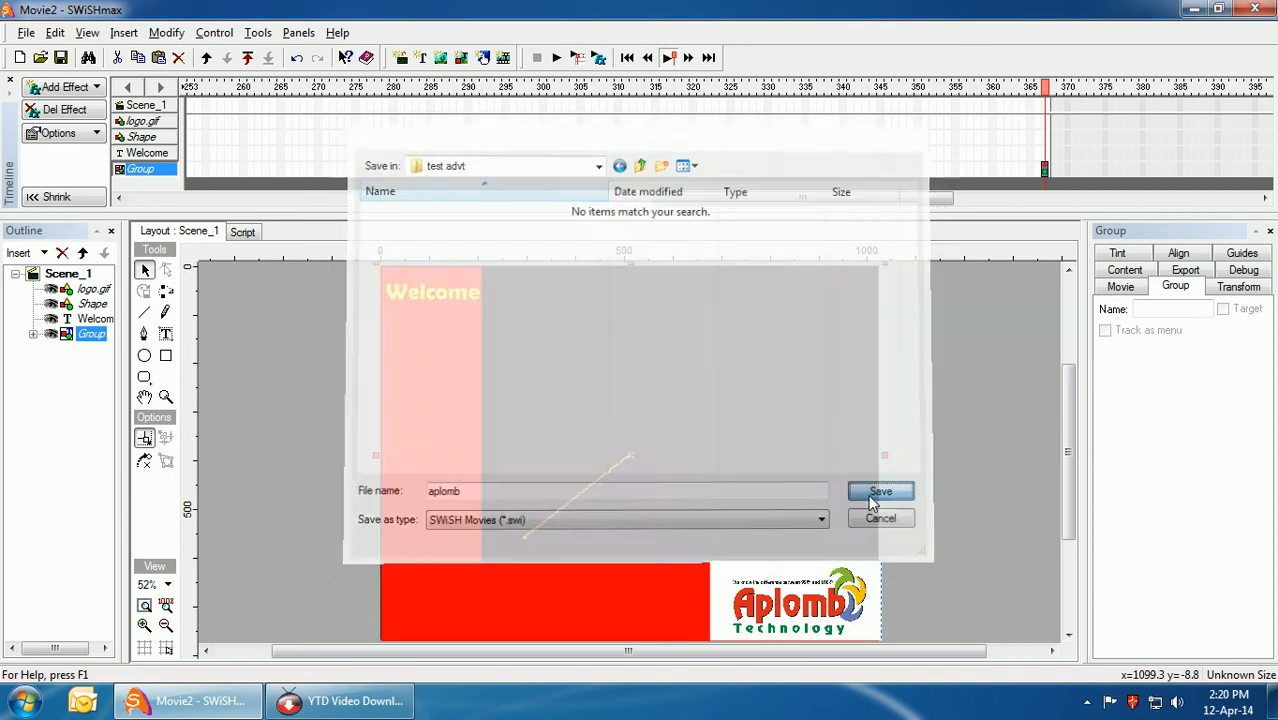
Accept exporting the SWF file now and save it as "aplomb" in the test advt folder under Logo on drive C
{"action": "mouse_move", "coordinate": [686, 240]}
{"action": "left_mouse_down"}
{"action": "mouse_move", "coordinate": [694, 284]}
{"action": "mouse_move", "coordinate": [686, 256]}
{"action": "left_mouse_up"}
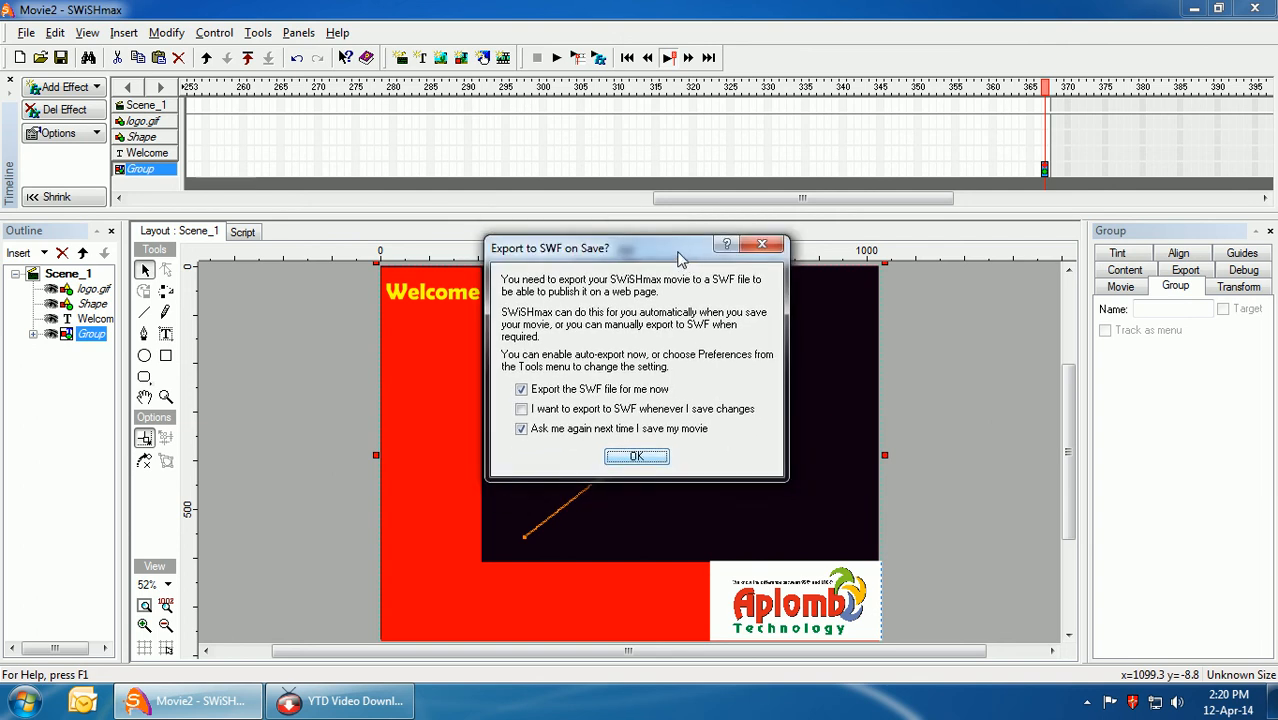
{"action": "left_click_drag", "start_coordinate": [666, 254], "coordinate": [650, 236]}
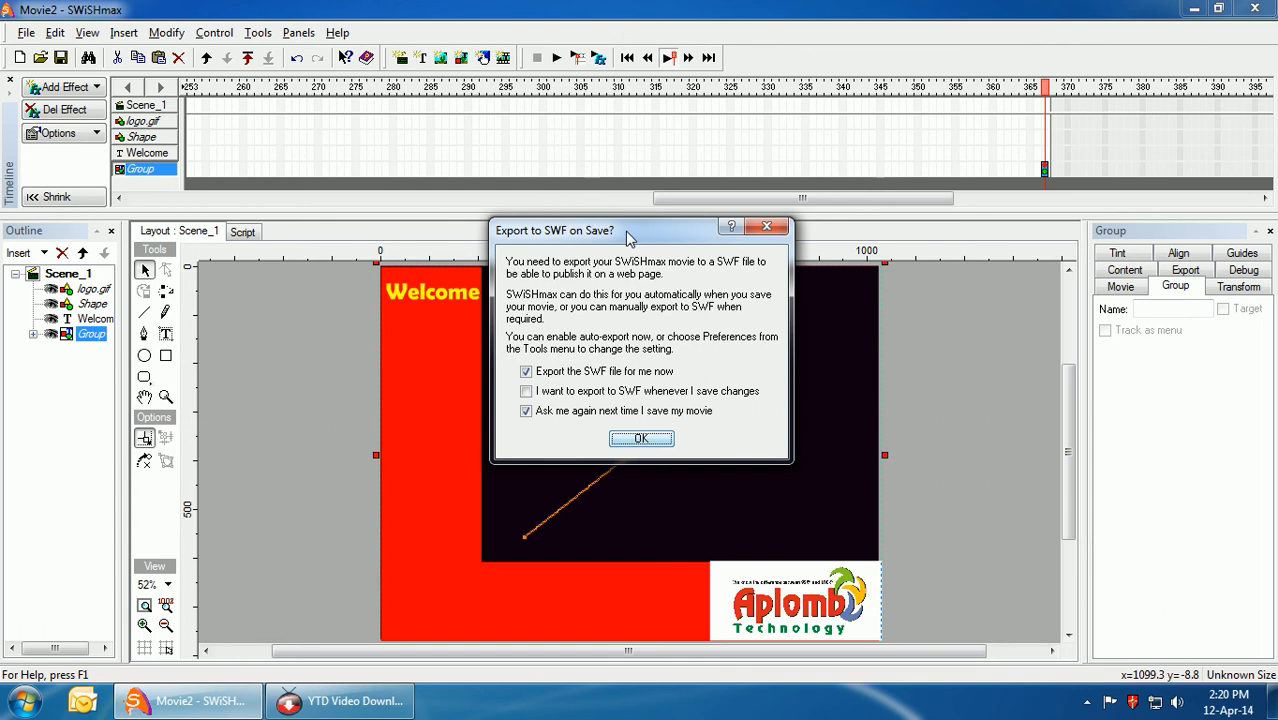
{"action": "left_click", "coordinate": [640, 438]}
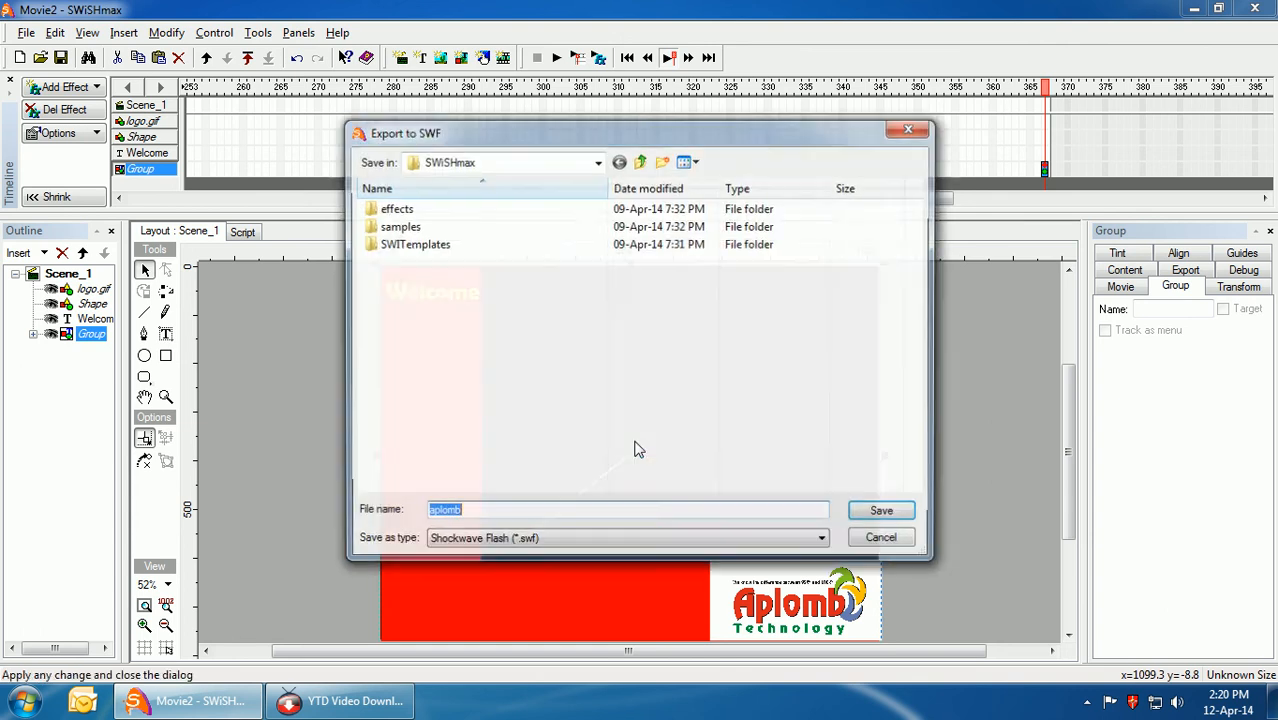
{"action": "left_click", "coordinate": [574, 163]}
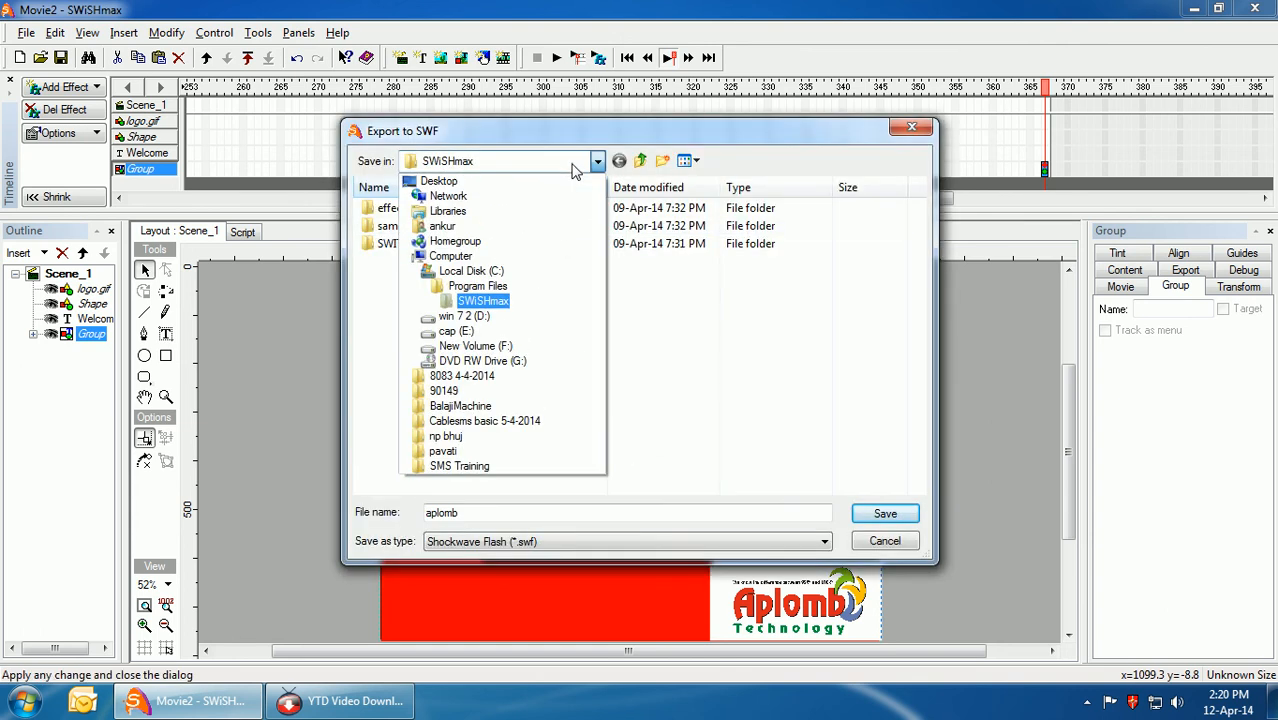
{"action": "left_click", "coordinate": [558, 278]}
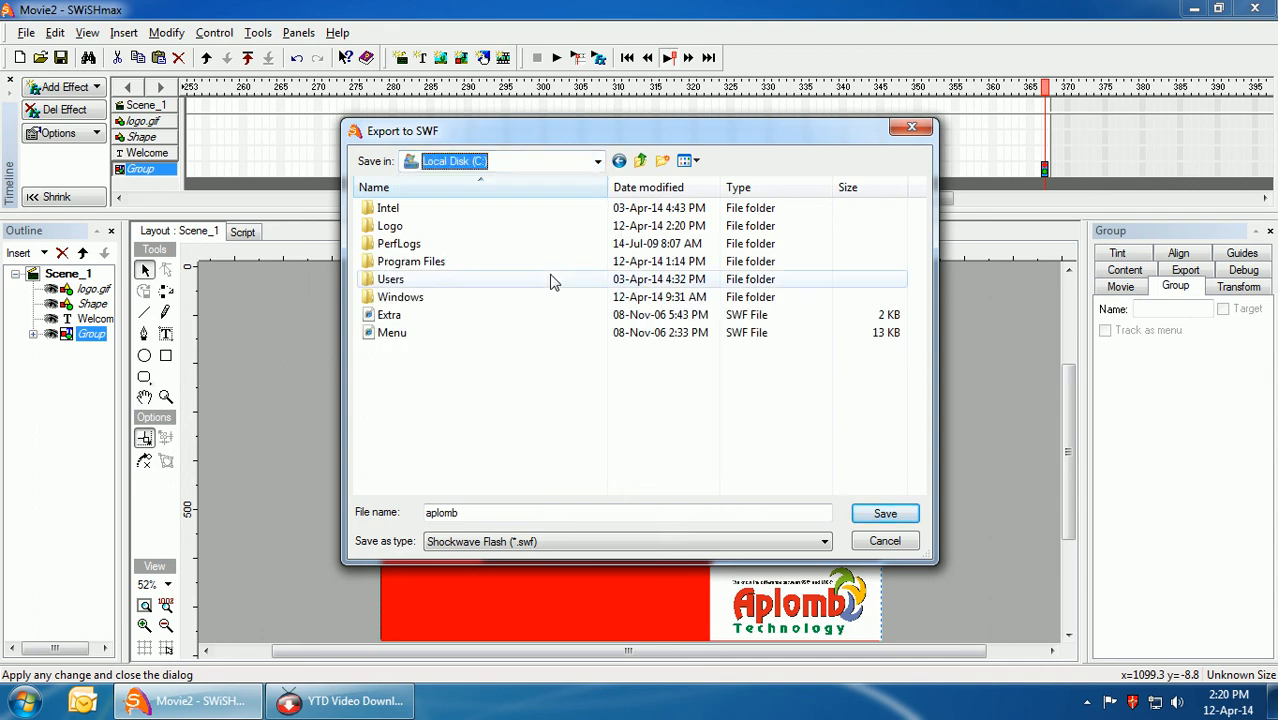
{"action": "double_click", "coordinate": [425, 226]}
{"action": "double_click", "coordinate": [458, 374]}
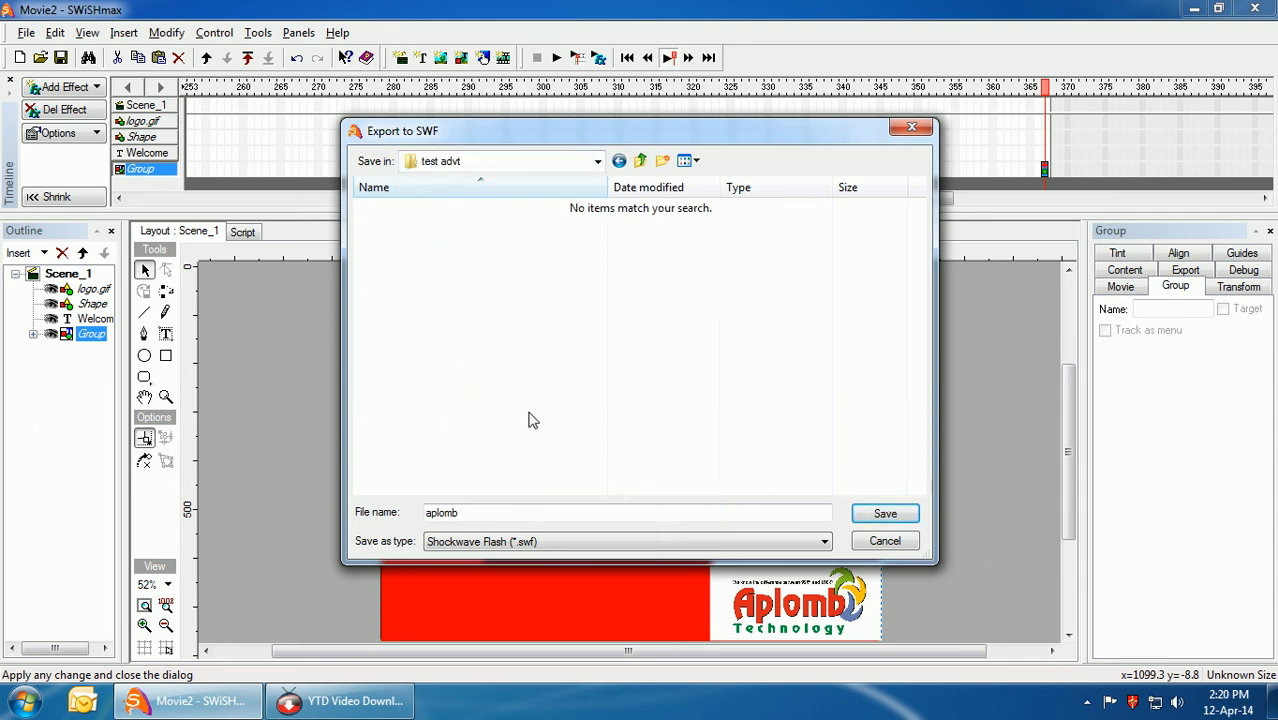
{"action": "left_click", "coordinate": [866, 513]}
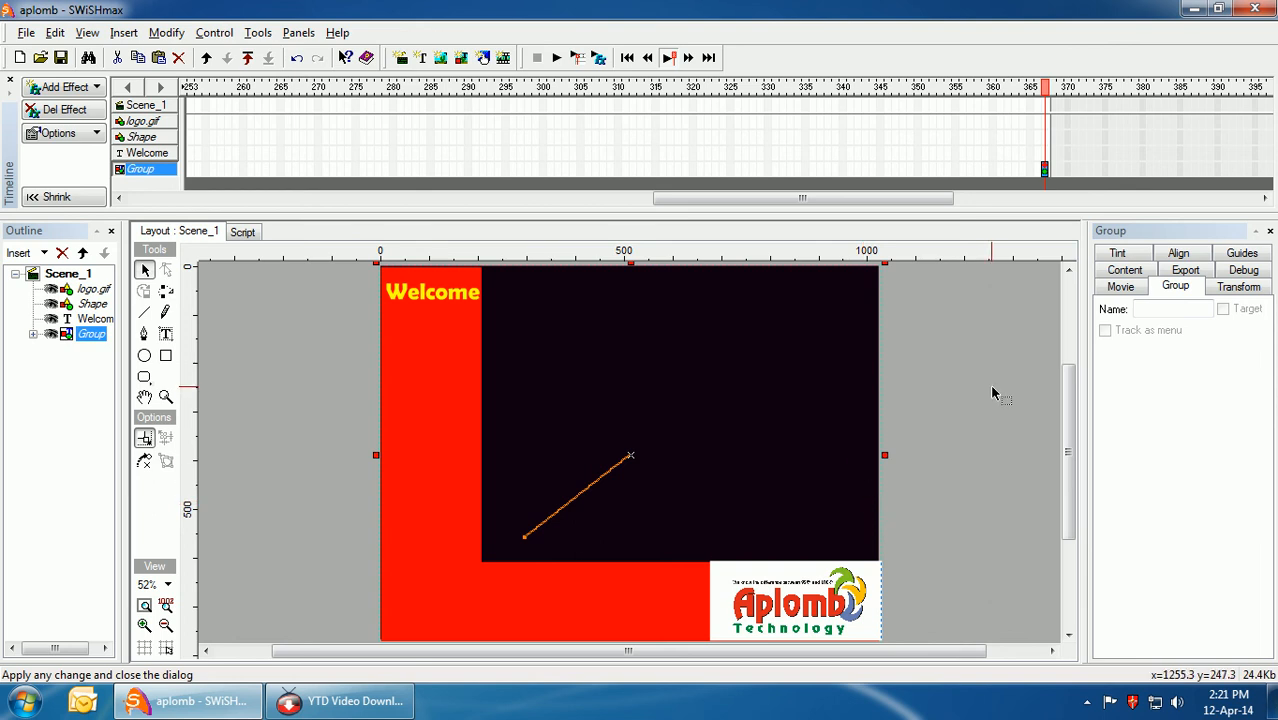
Switch to Windows Explorer and open the test advt folder inside Logo on Local Disk (C:)
{"action": "key", "text": "super+e"}
{"action": "double_click", "coordinate": [782, 385]}
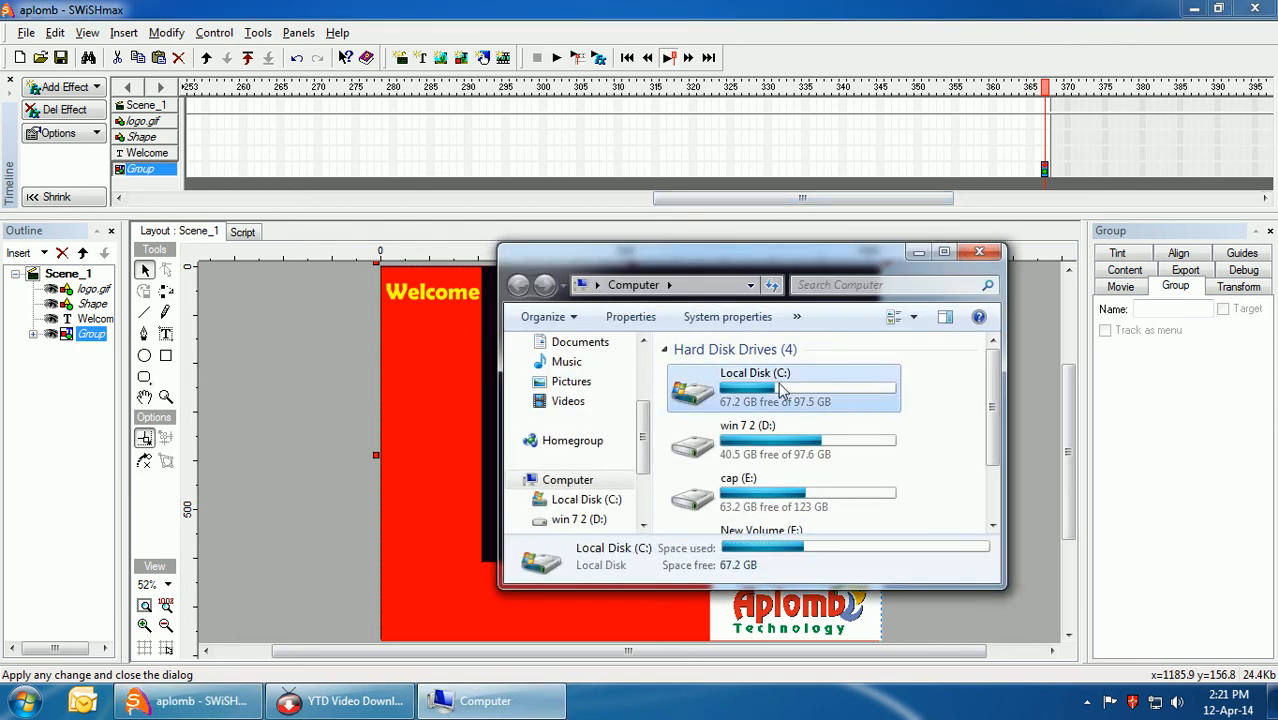
{"action": "double_click", "coordinate": [757, 392]}
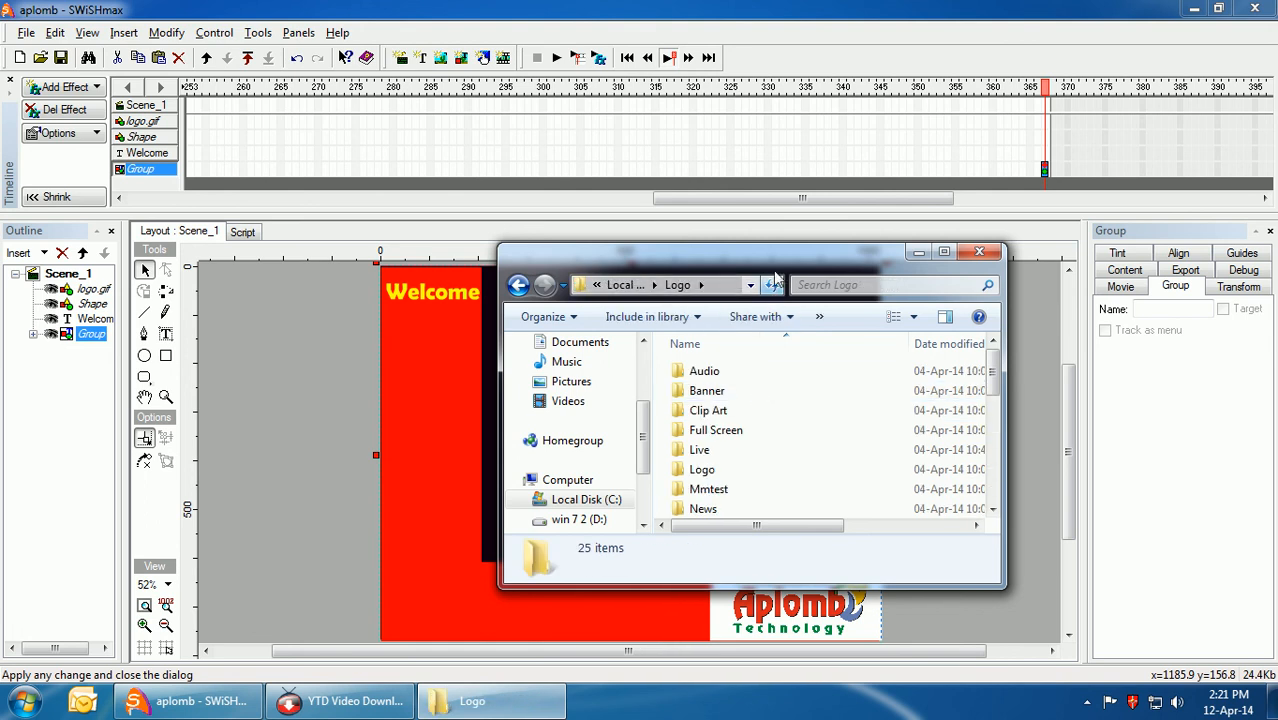
{"action": "double_click", "coordinate": [778, 262]}
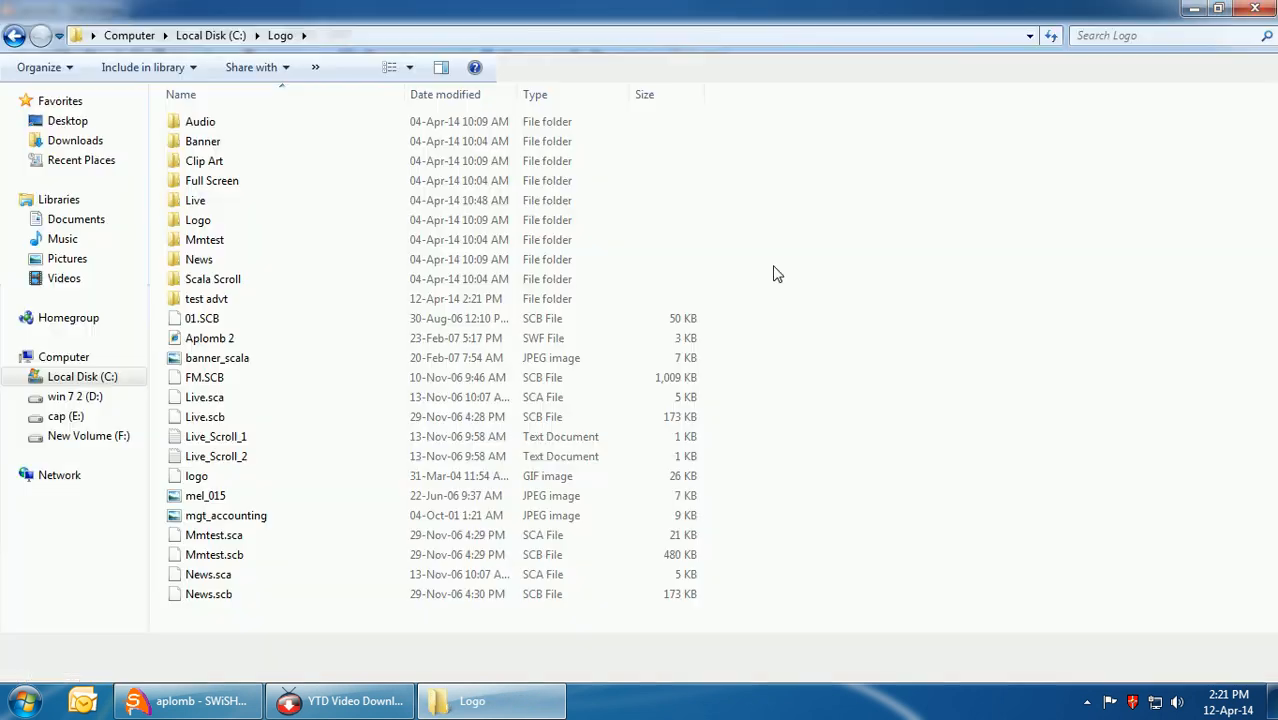
{"action": "double_click", "coordinate": [205, 300]}
Examine the type and size details of the two aplomb files, the SWF export and the Swish Movie source
{"action": "left_click_drag", "start_coordinate": [245, 170], "coordinate": [205, 135]}
{"action": "left_click", "coordinate": [242, 204]}
{"action": "left_click", "coordinate": [216, 152]}
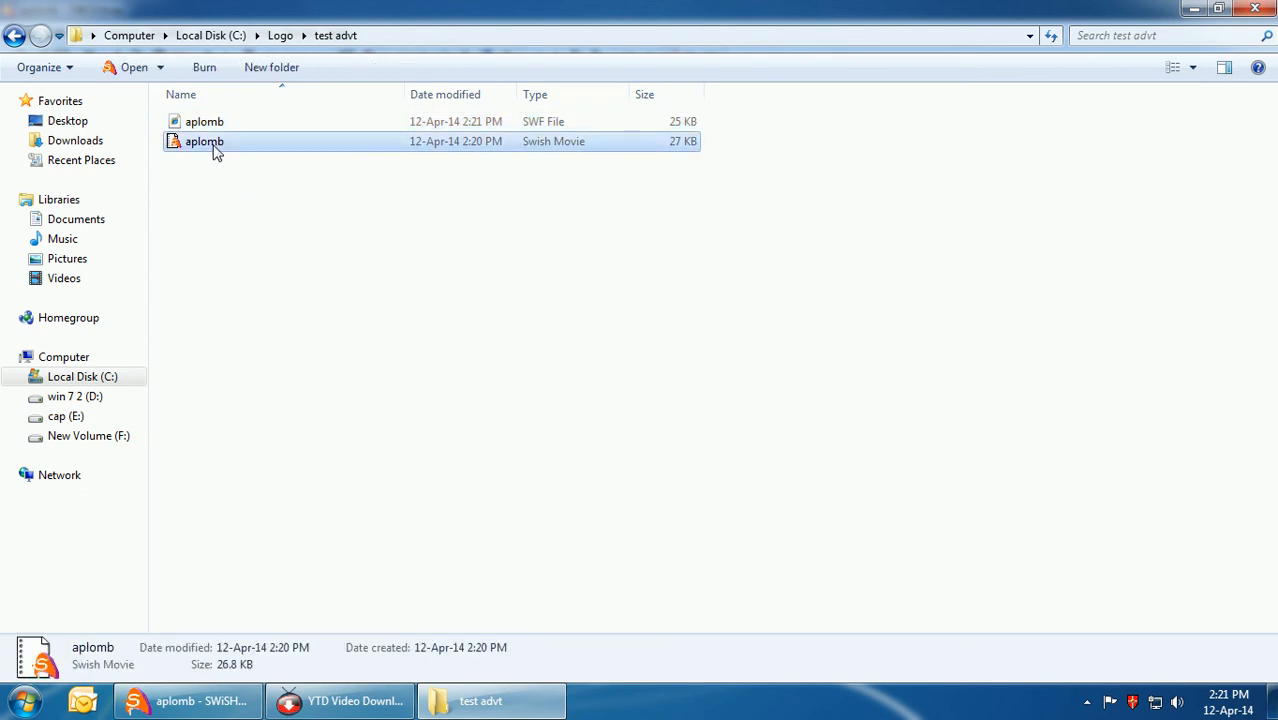
{"action": "left_click", "coordinate": [490, 123]}
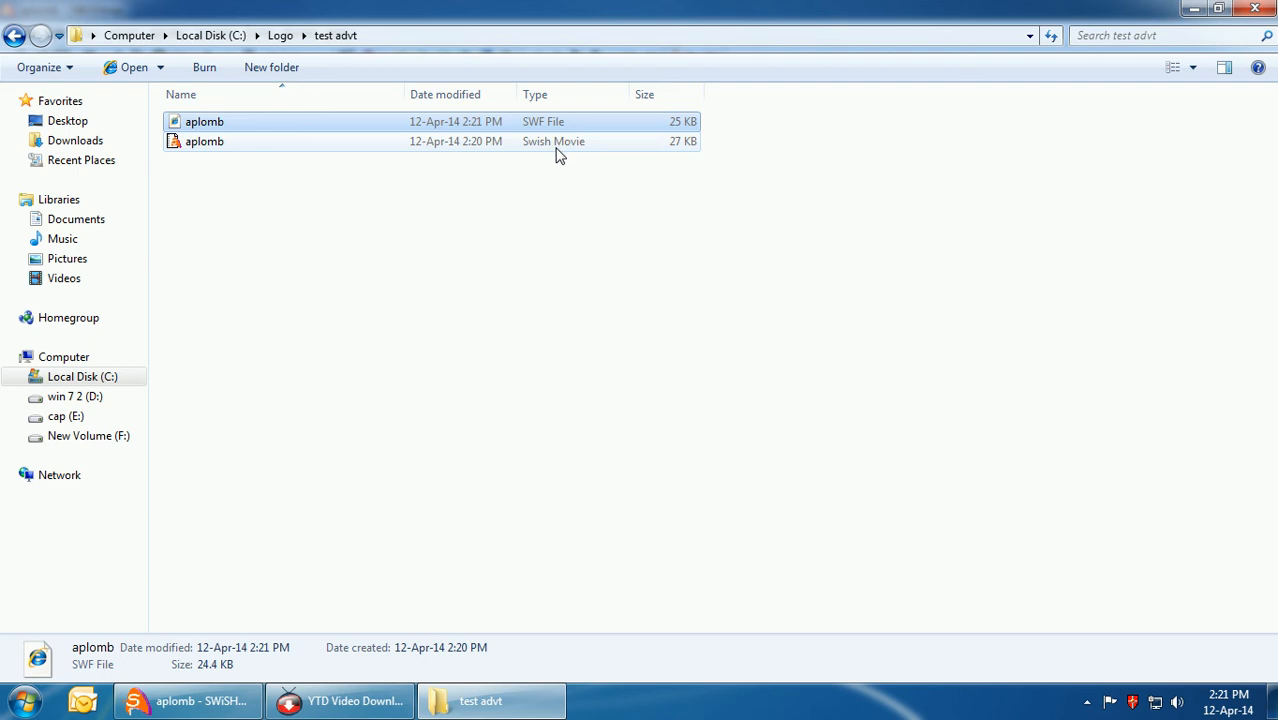
{"action": "left_click", "coordinate": [218, 146]}
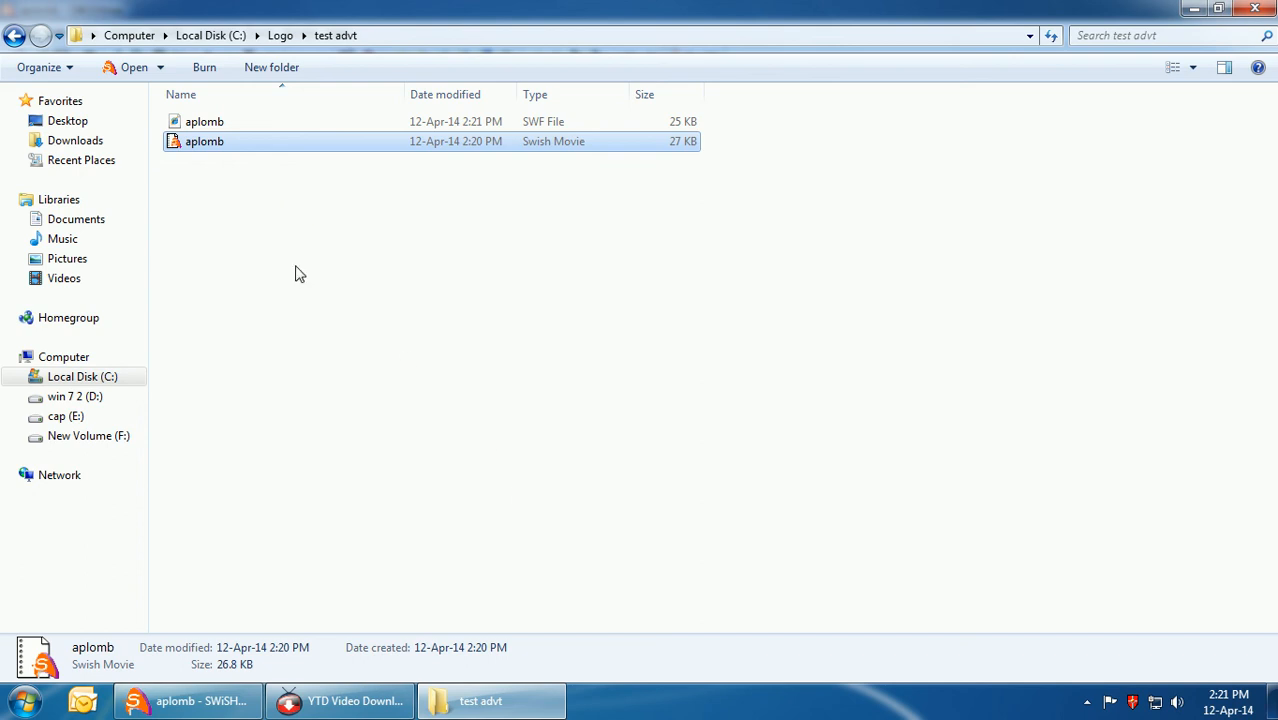
{"action": "left_click", "coordinate": [205, 124]}
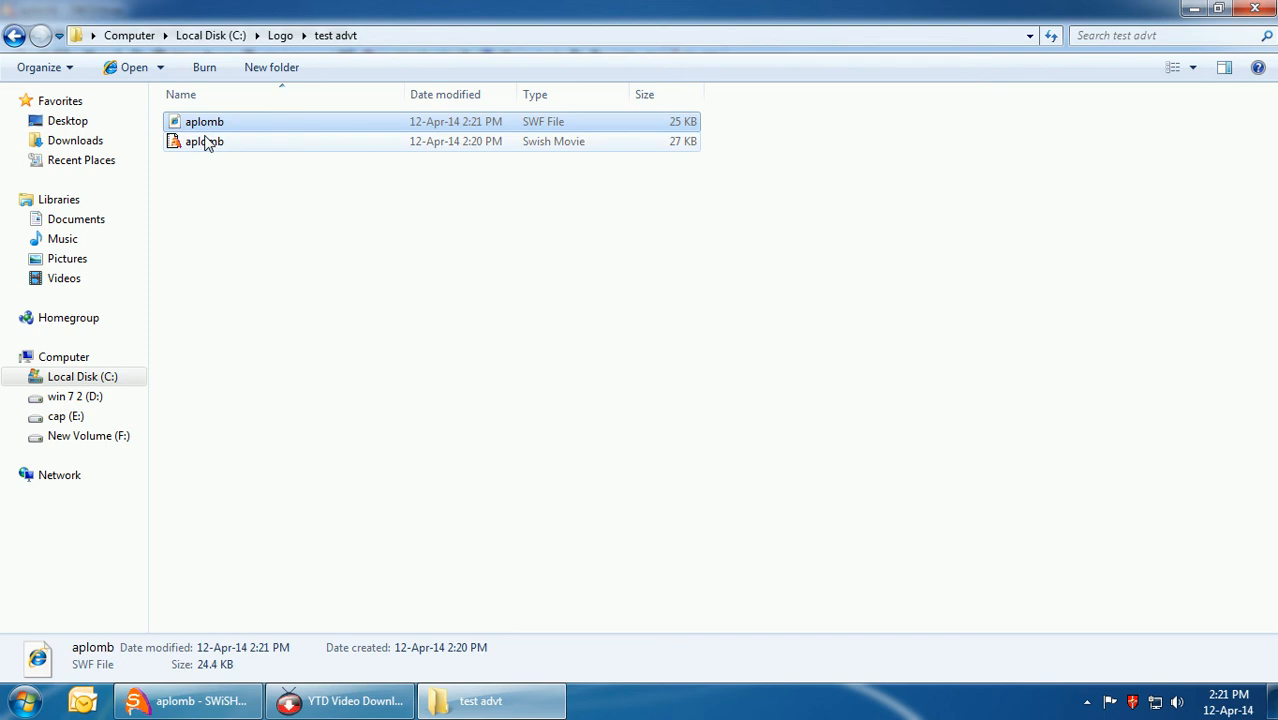